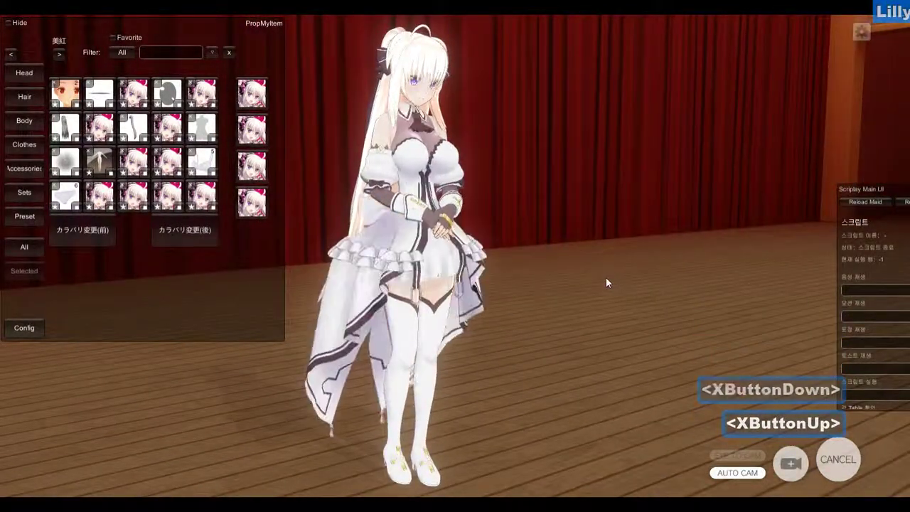
left_click_drag(291, 158, 520, 246)
right_click_drag(520, 246, 577, 251)
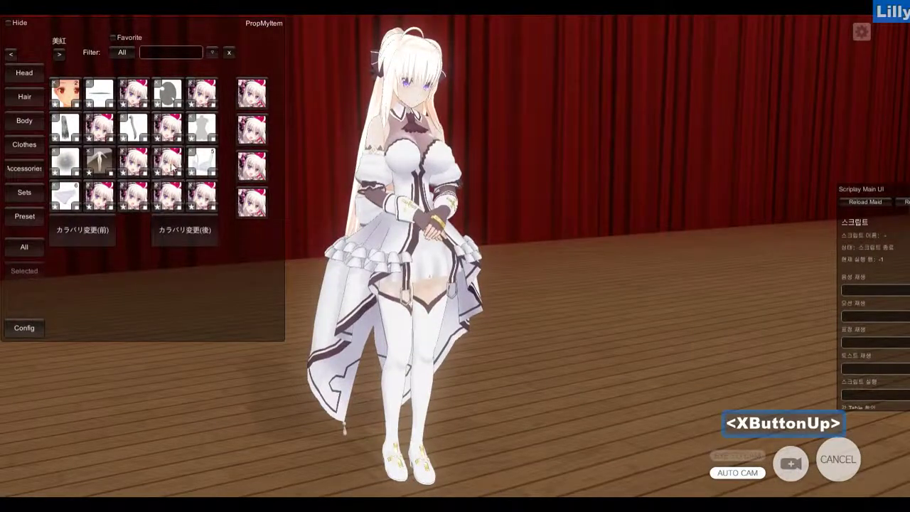
left_click(121, 191)
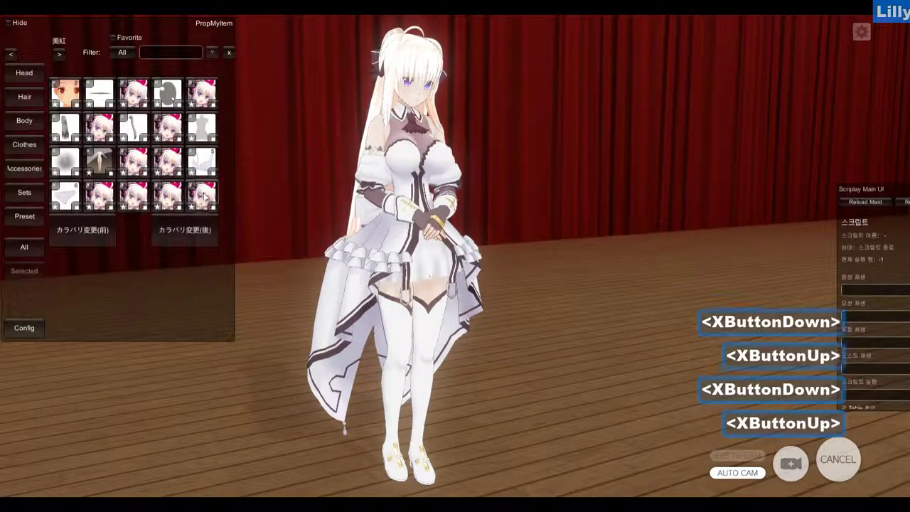
right_click_drag(559, 196, 581, 185)
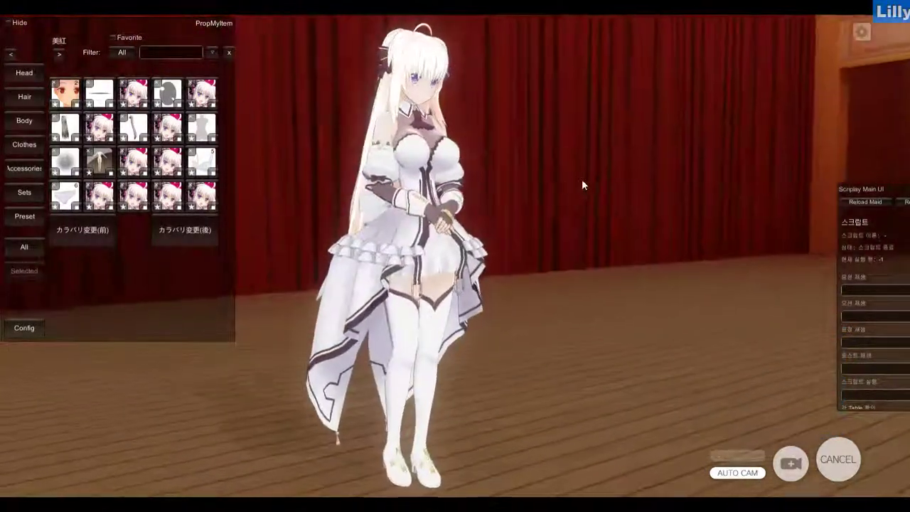
scroll(544, 183, "up", 6)
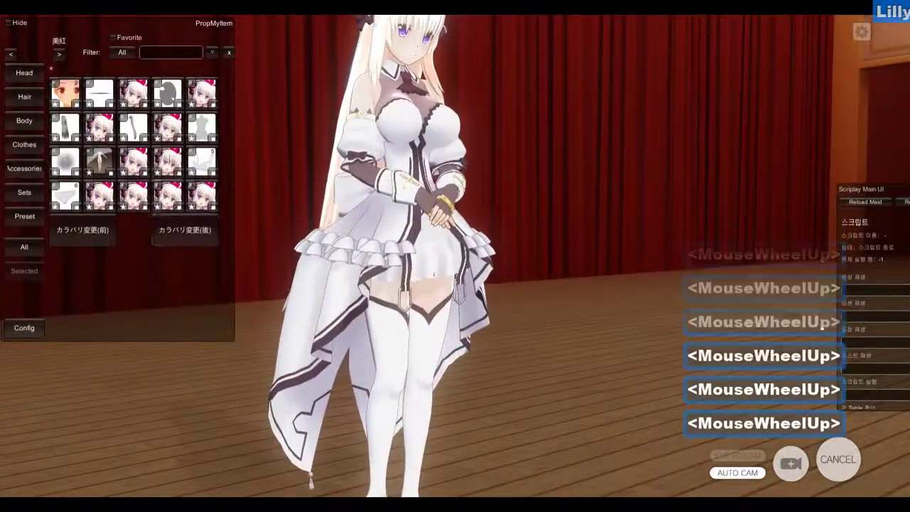
- Open the glove's export settings in the ACCex window, copy its menu file name rin_glove, and close the settings
key("F12")
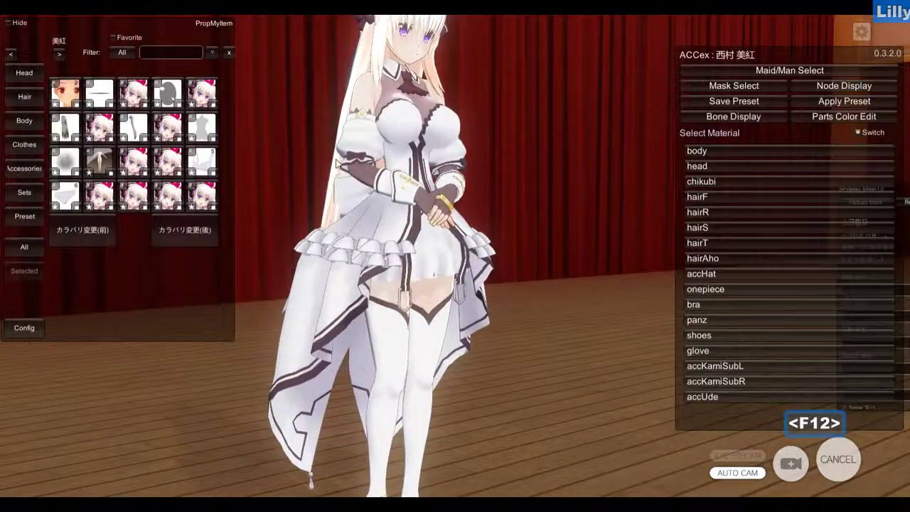
left_click(726, 352)
left_click(696, 410)
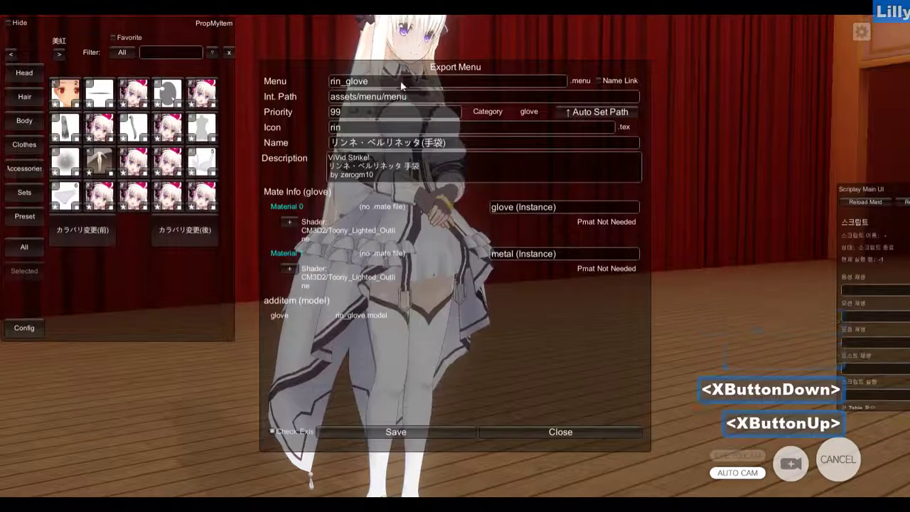
left_click_drag(324, 79, 307, 81)
key("ctrl+c")
left_click(557, 432)
- Hide the material editor and filter all items by the copied name rin_glove
left_click(160, 54)
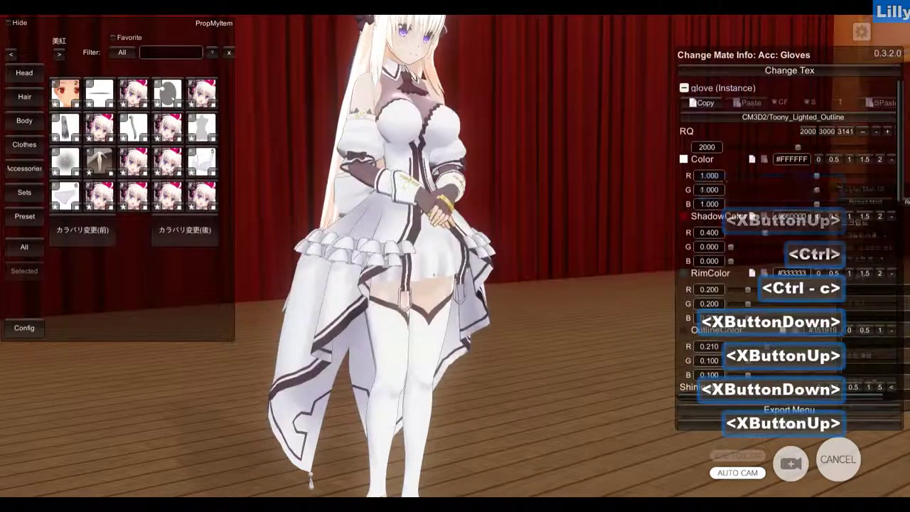
left_click(158, 57)
key("F12")
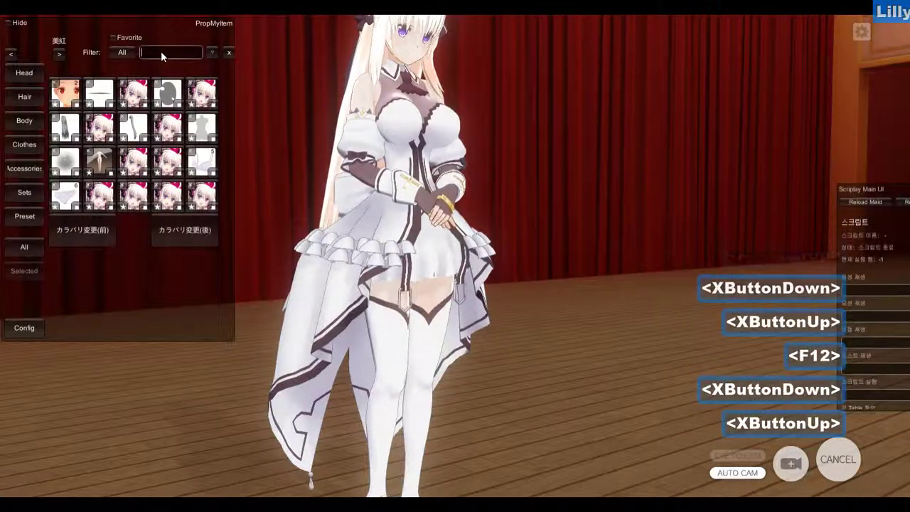
key("ctrl+v")
left_click(24, 271)
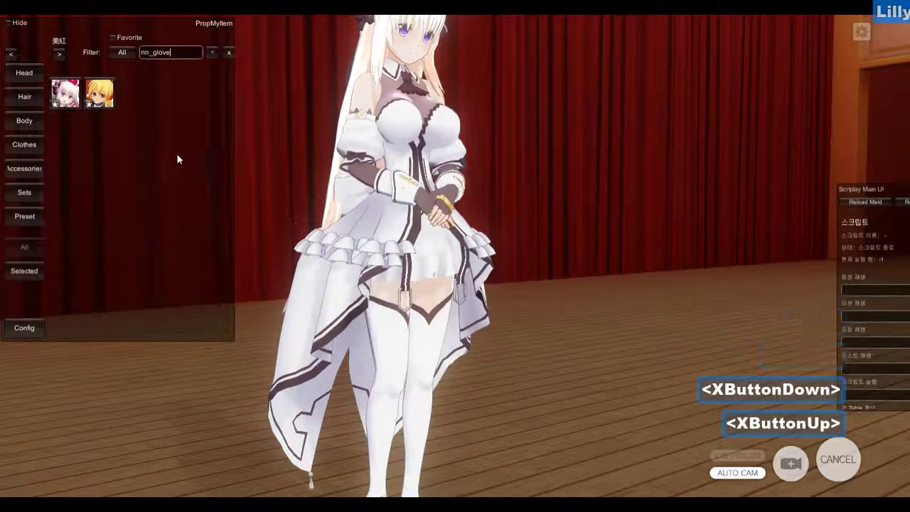
- Switch to Blender, show the dress in orthographic front view, select only the lilly_rin_z2_onep mesh and widen the properties area
scroll(349, 222, "down", 1)
right_click_drag(348, 222, 425, 223)
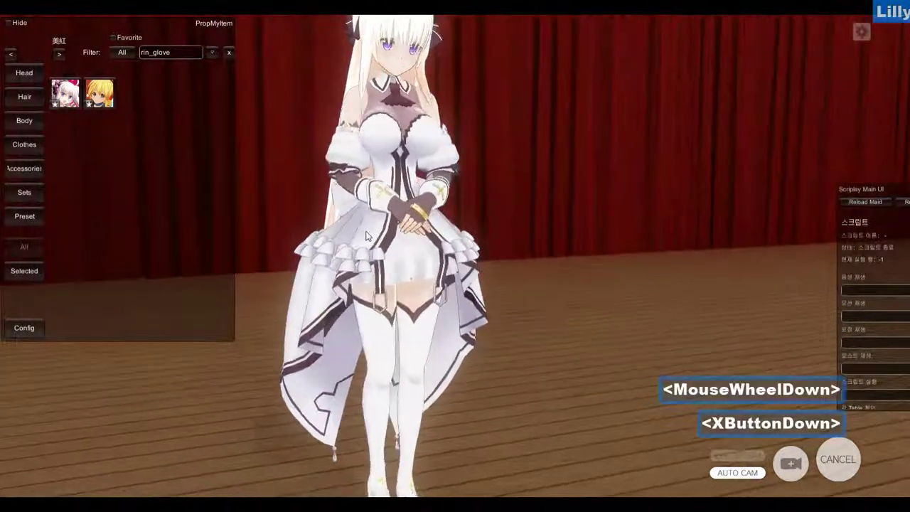
key("alt+Tab")
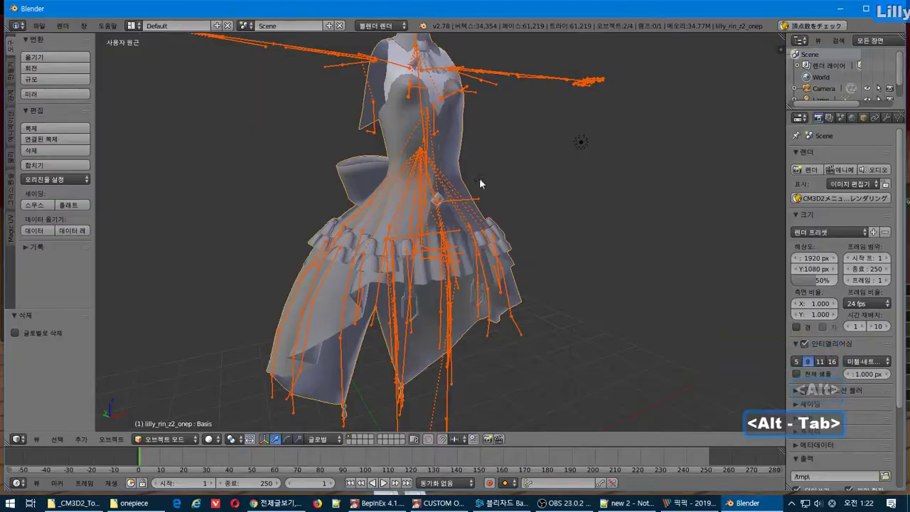
middle_click_drag(479, 178, 515, 171)
key("KP_5")
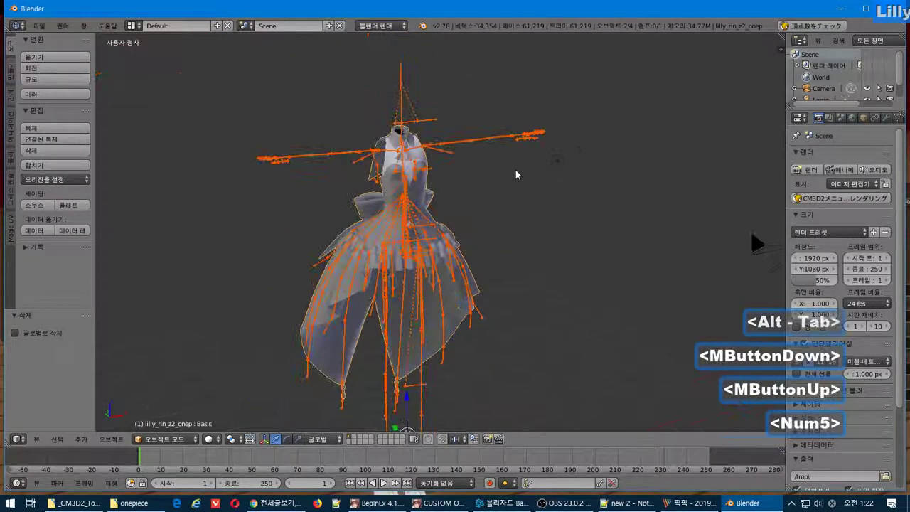
key("KP_1")
scroll(417, 331, "up", 1)
right_click(402, 330)
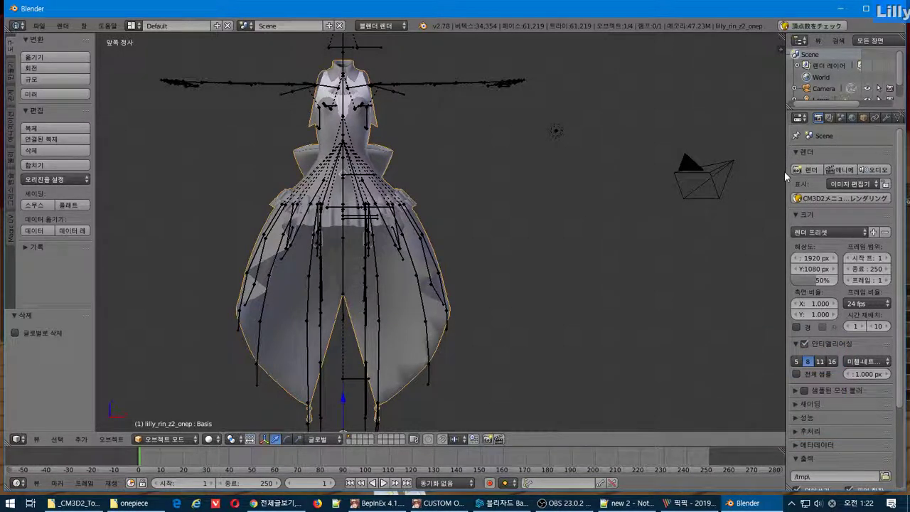
left_click_drag(788, 171, 728, 170)
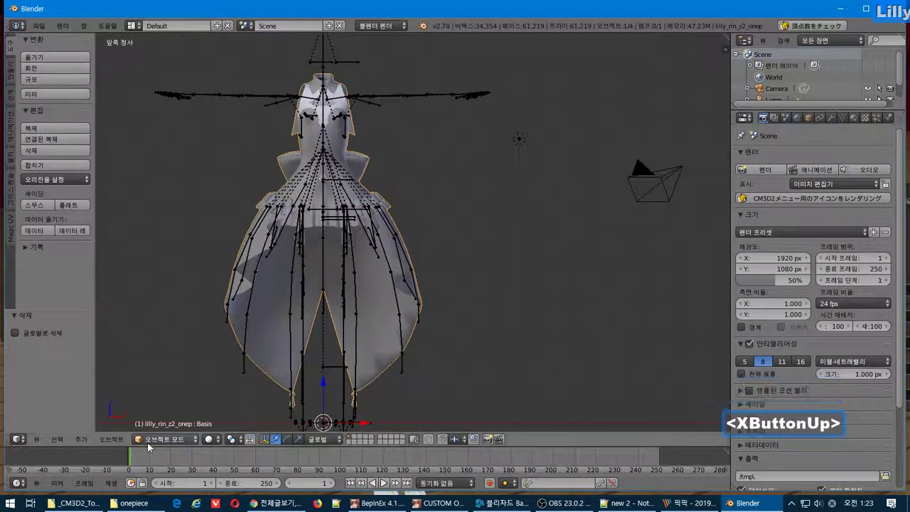
- Separate the dress mesh into individual objects by material and return to Object Mode
key("Tab")
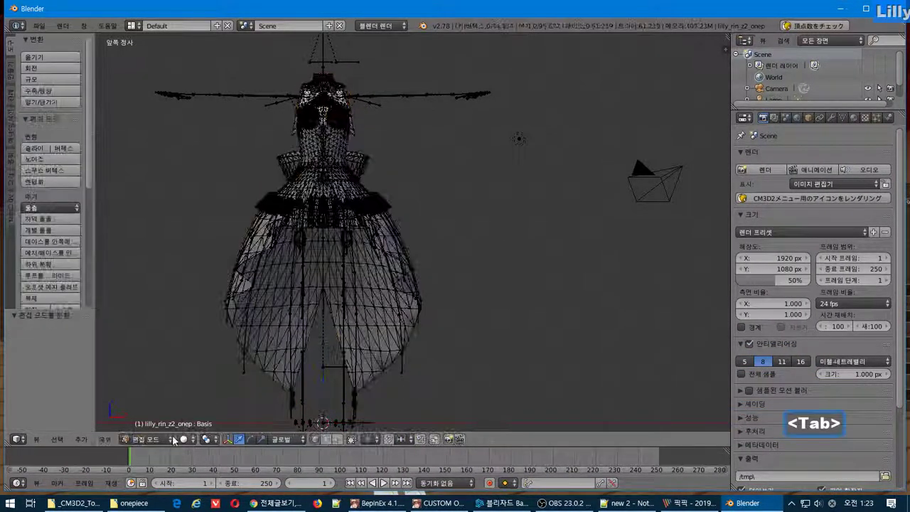
left_click(105, 439)
mouse_move(178, 293)
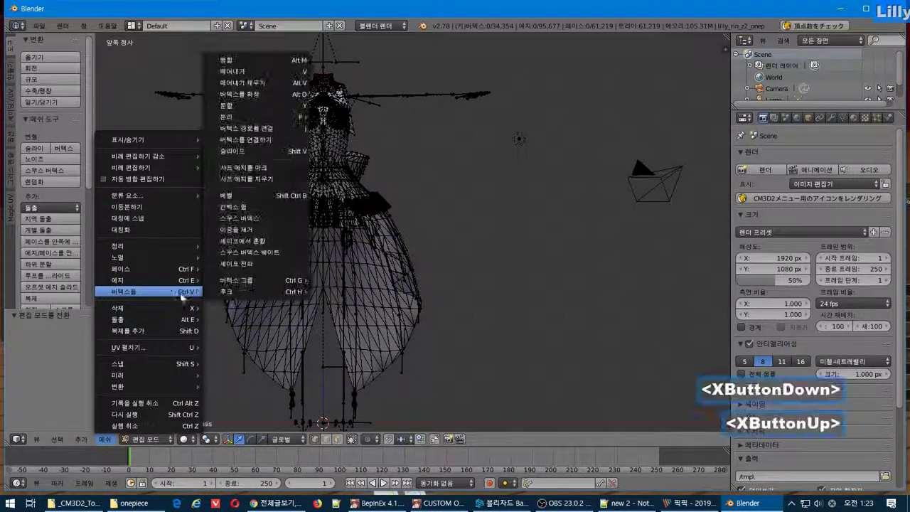
left_click(272, 118)
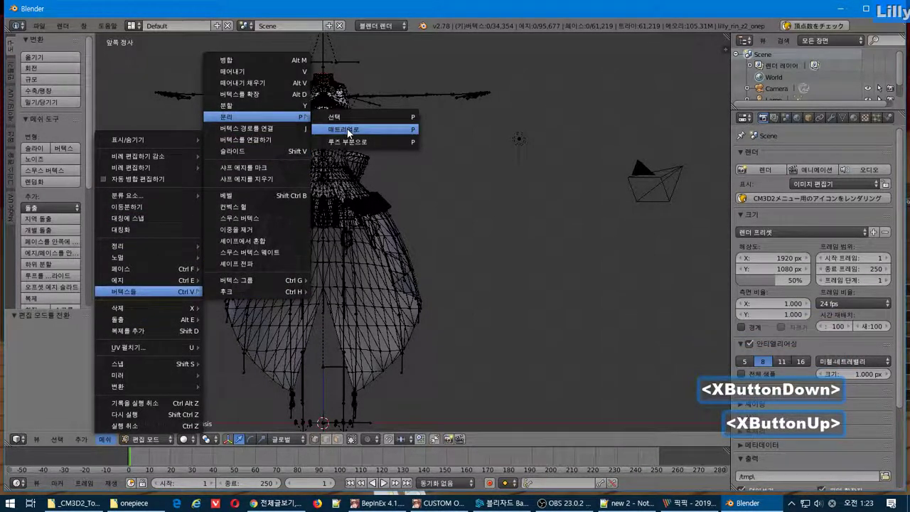
left_click(349, 130)
scroll(329, 205, "up", 2)
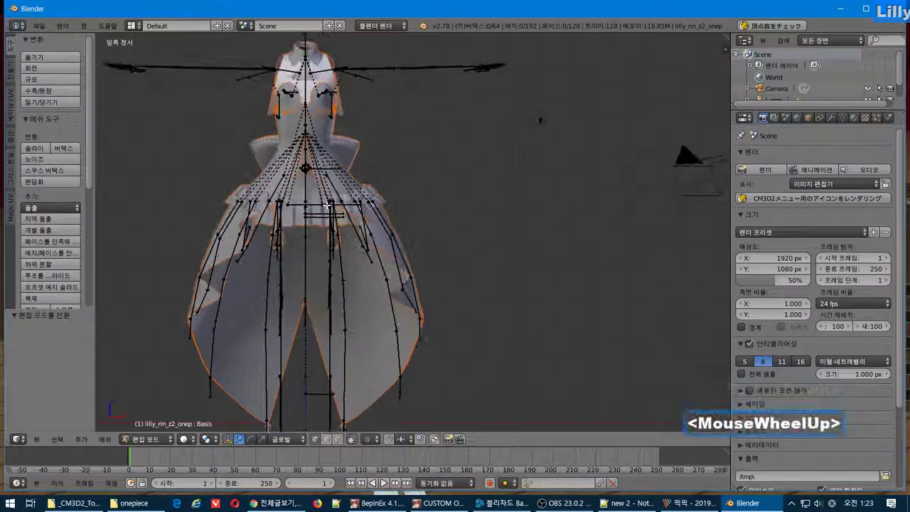
key("Tab")
- Select the bodice piece and the outer skirt piece in turn, test-moving each to examine what was separated
right_click(295, 208)
middle_click_drag(325, 219, 398, 206)
key("g")
key("Escape")
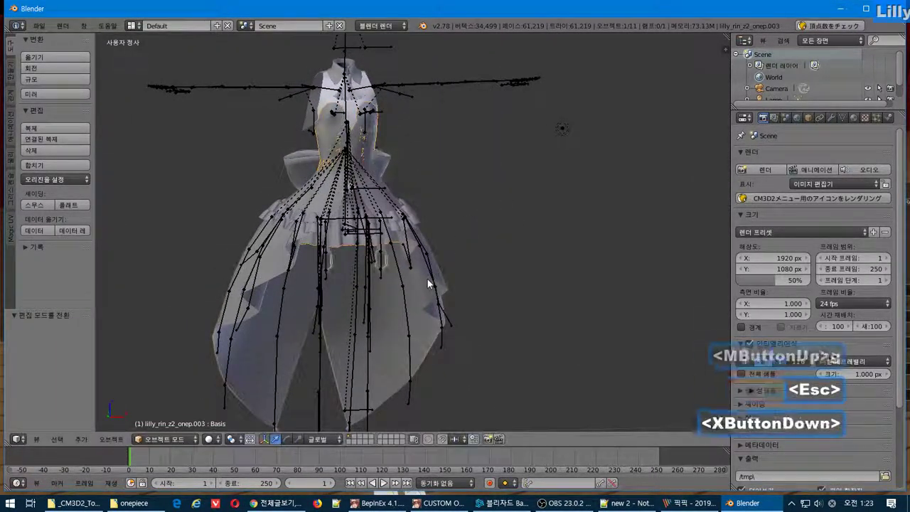
right_click(428, 279)
key("g")
key("Escape")
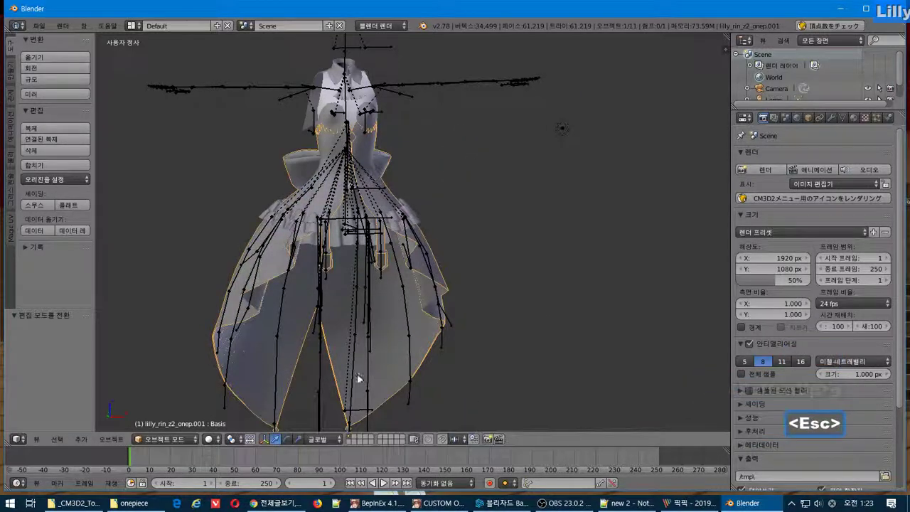
- Examine the material and mesh data of the selected outer skirt piece in a widened properties area
left_click(853, 119)
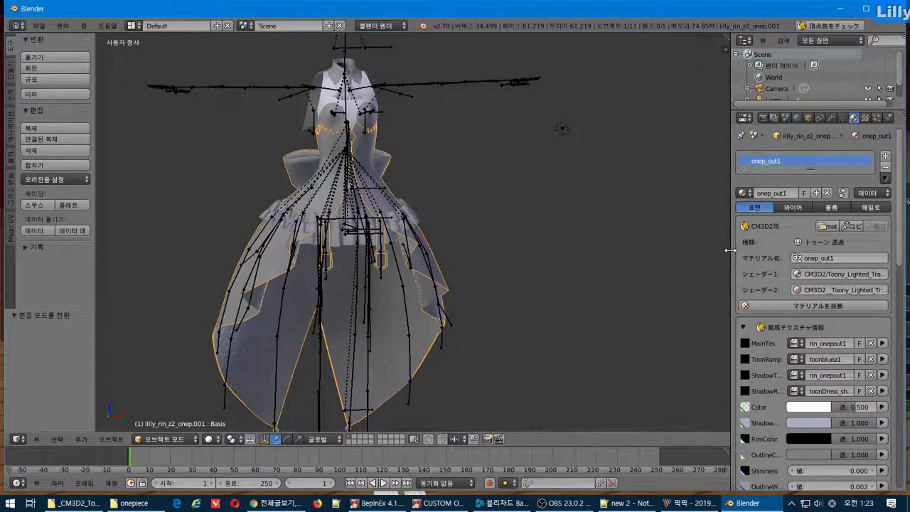
left_click_drag(733, 250, 669, 241)
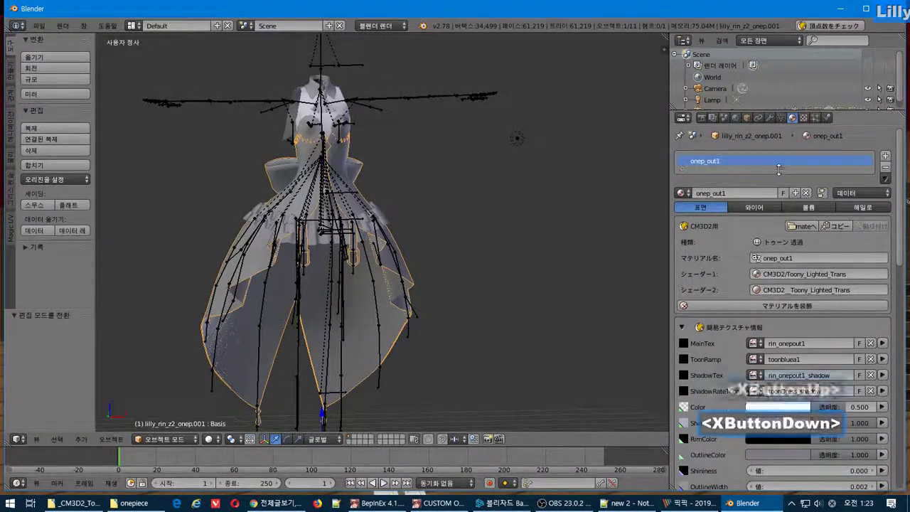
left_click(782, 118)
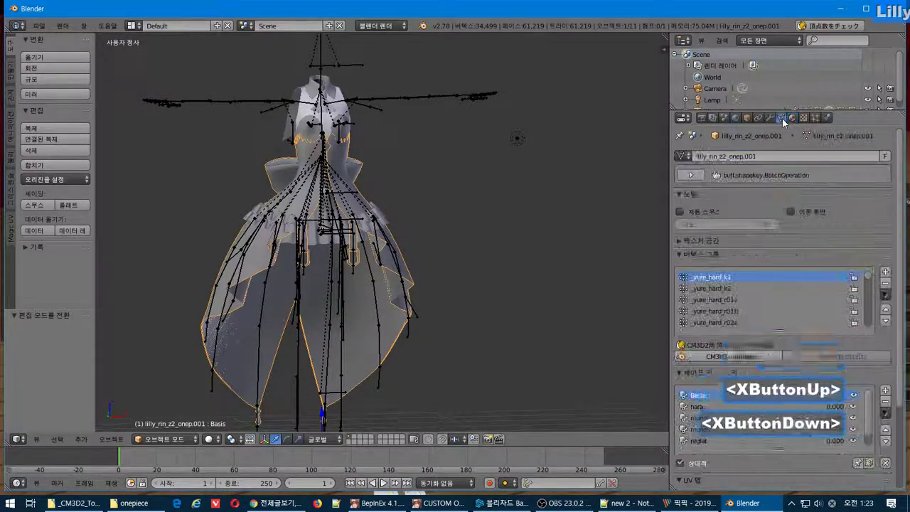
left_click(792, 118)
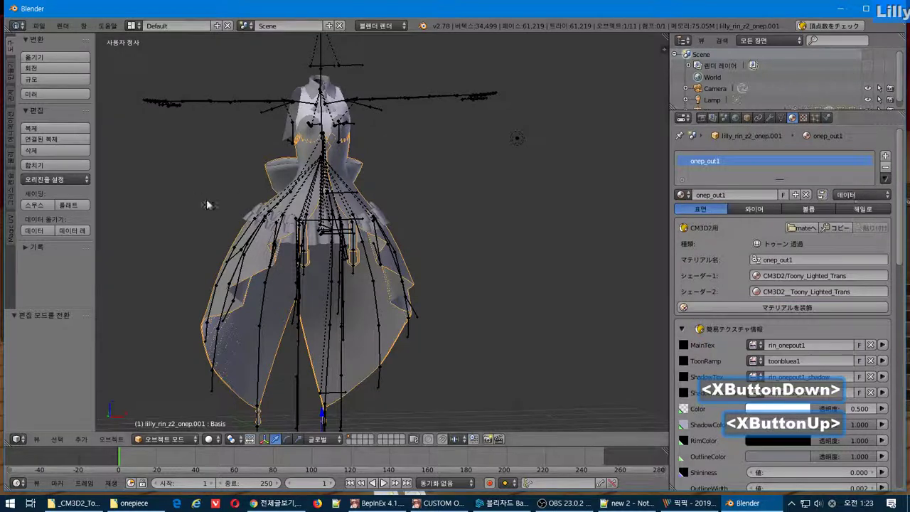
key("ctrl+z")
key("ctrl+z")
key("ctrl+shift+z")
key("ctrl+shift+z")
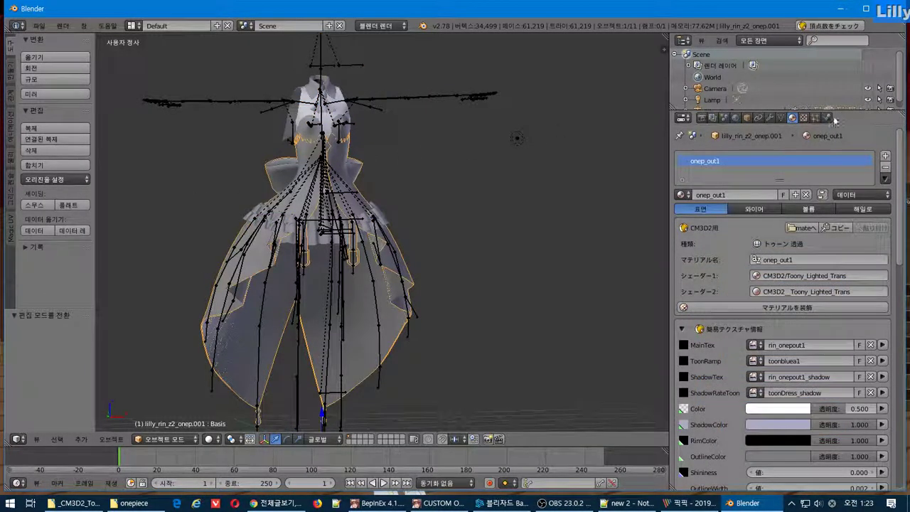
- Expand the dress armature in an enlarged outliner, hide lilly_rin_z2_onep, and check pieces .001 and .002 by toggling their visibility
left_click_drag(841, 110, 841, 138)
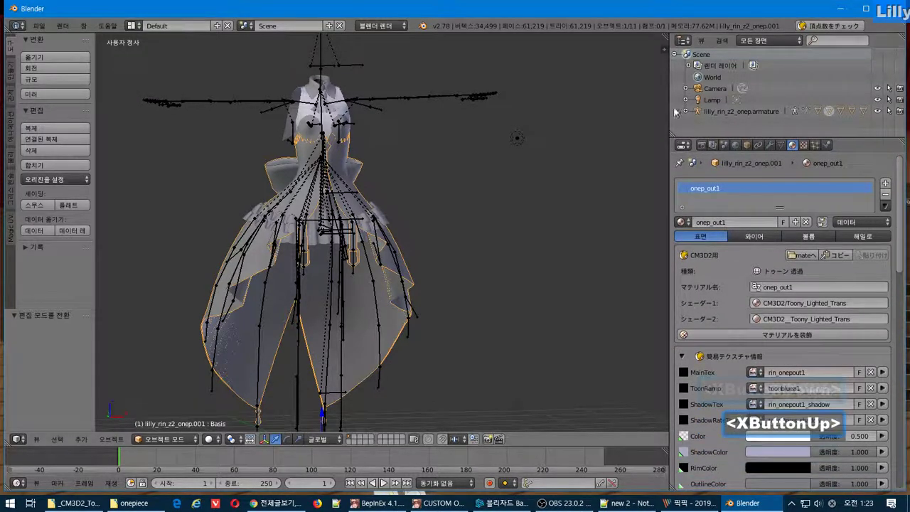
left_click(686, 112)
scroll(782, 114, "down", 2)
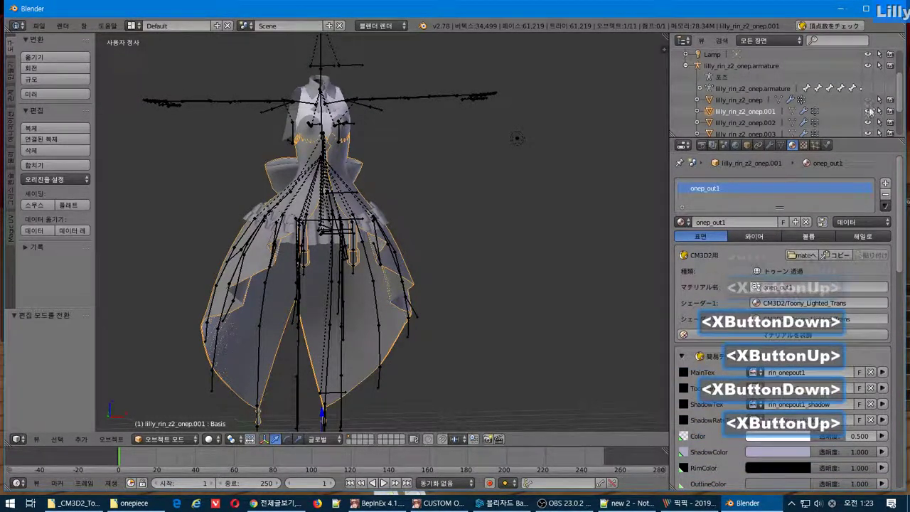
left_click(867, 111)
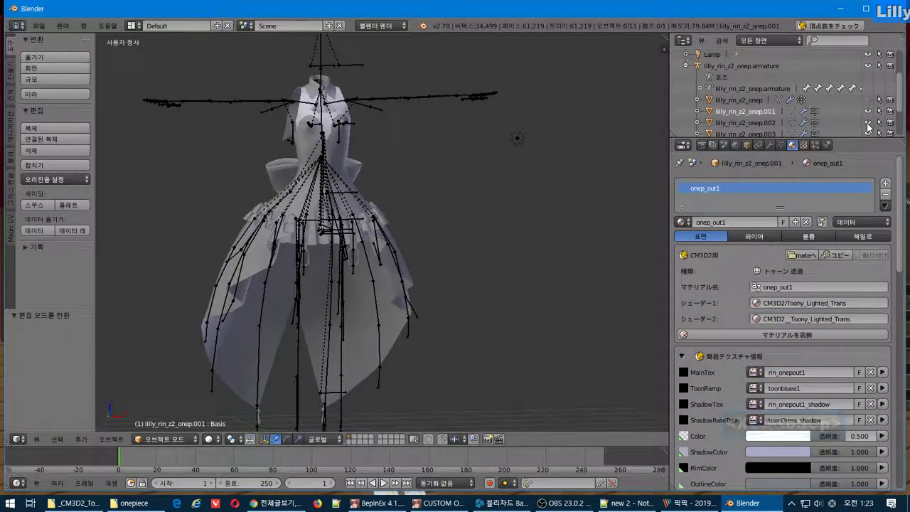
scroll(868, 127, "down", 2)
left_click(867, 99)
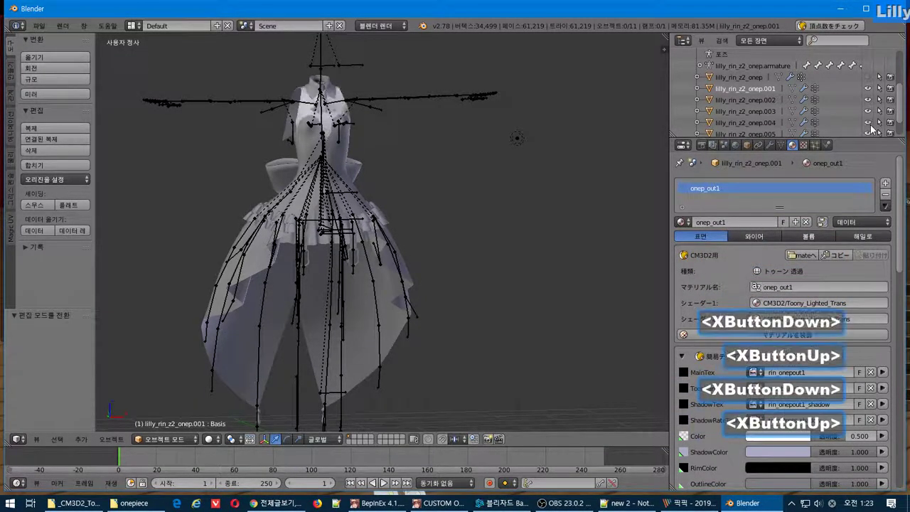
- Hide the separated pieces lilly_rin_z2_onep.004, .005 and .006
scroll(873, 130, "down", 2)
left_click(869, 112)
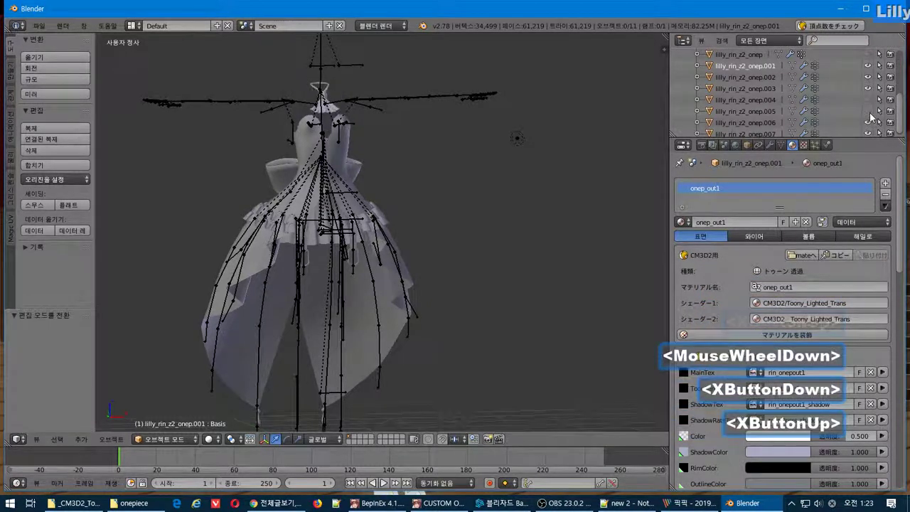
left_click(869, 113)
left_click(869, 112)
left_click(868, 122)
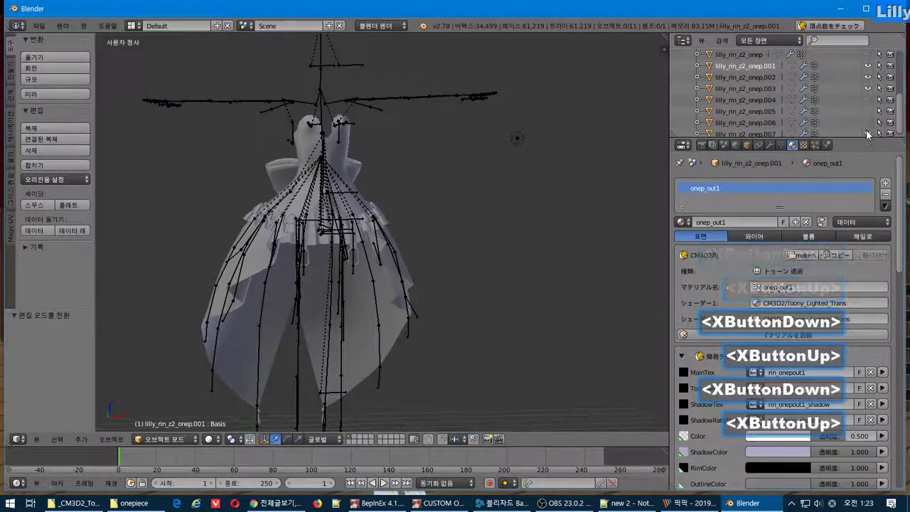
- Toggle the visibility of pieces .007, .001, .002 and .003 to examine which part of the dress each covers
scroll(866, 128, "down", 2)
left_click(869, 132)
left_click(869, 131)
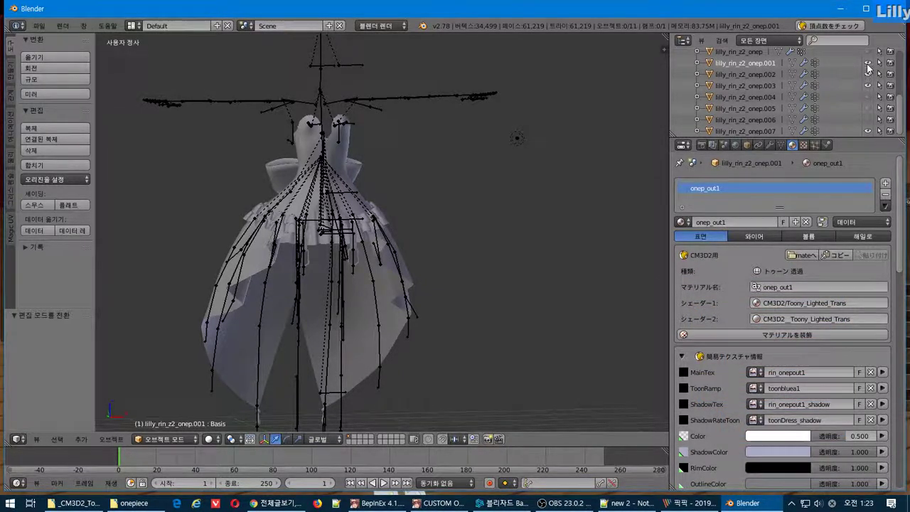
left_click(867, 64)
left_click(867, 64)
left_click(868, 72)
left_click(867, 73)
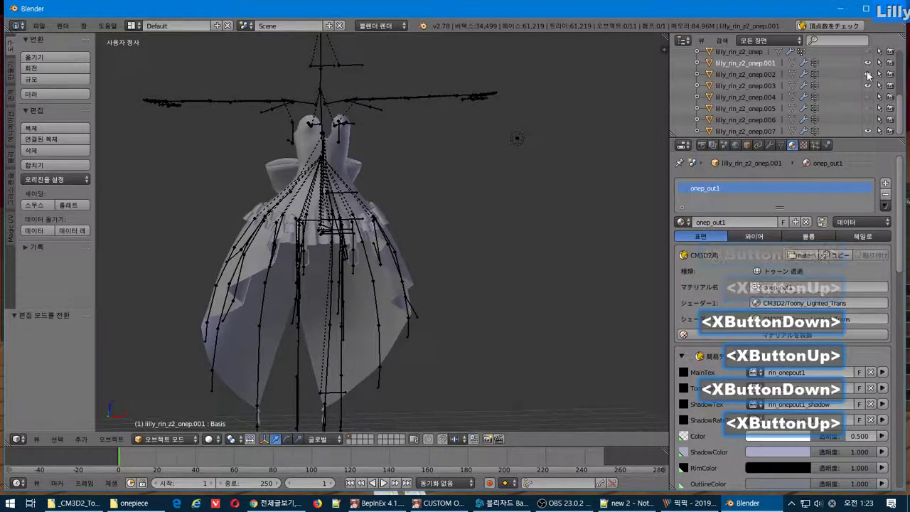
left_click(868, 85)
left_click(867, 85)
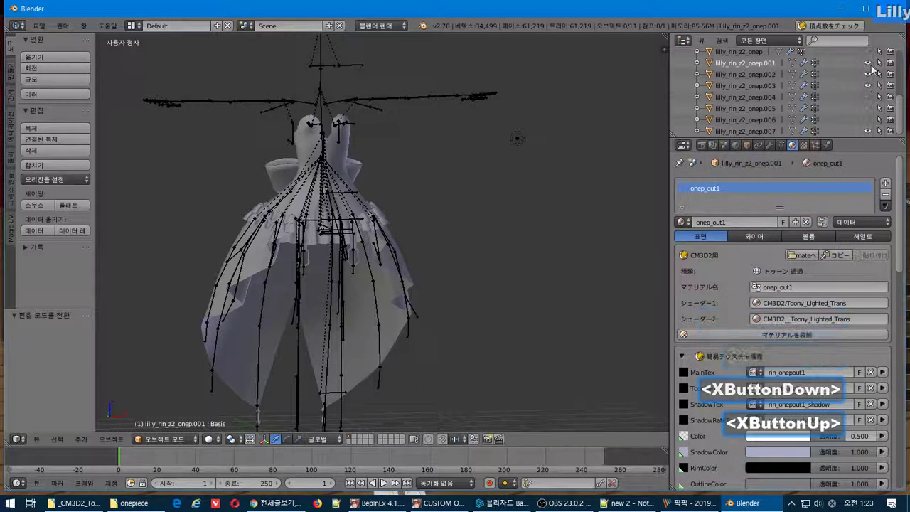
left_click(867, 63)
left_click(868, 62)
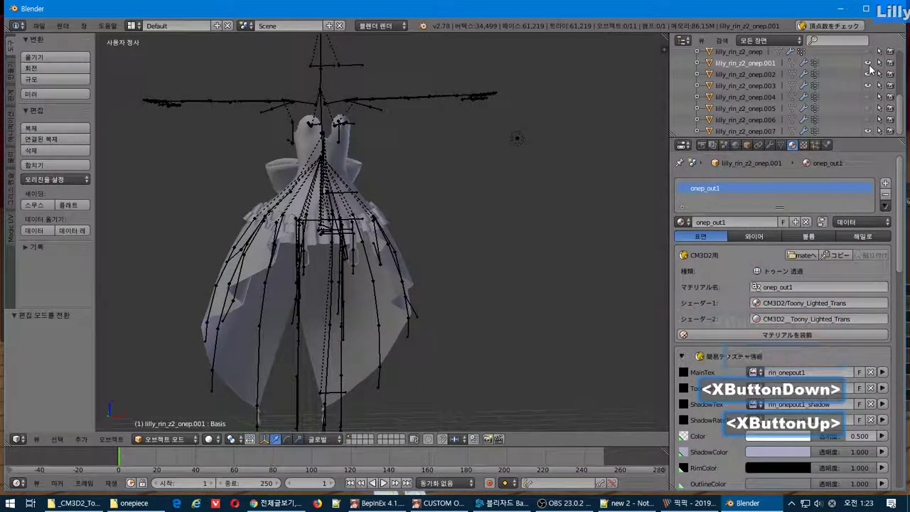
- Join pieces lilly_rin_z2_onep.002 and .003 into .007, and check the joined mesh by toggling its visibility
left_click(742, 86, "shift")
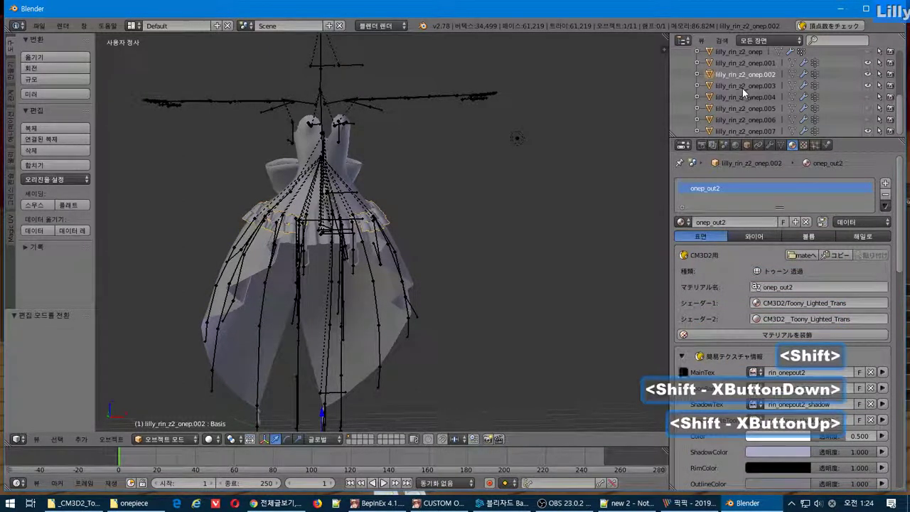
left_click(739, 132, "shift")
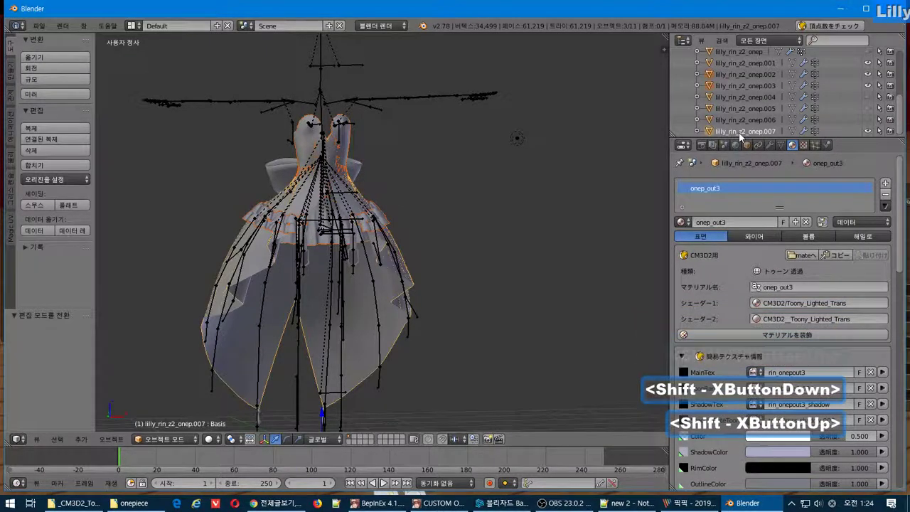
left_click(54, 165)
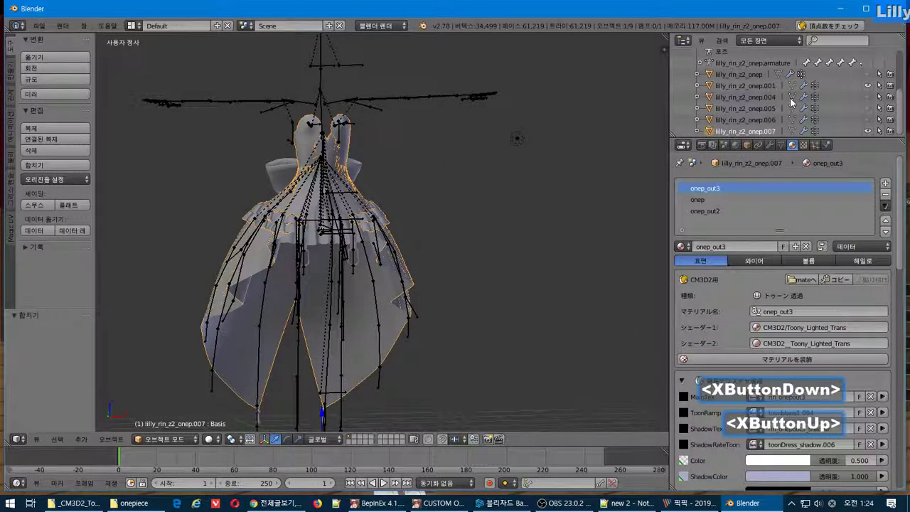
left_click(867, 131)
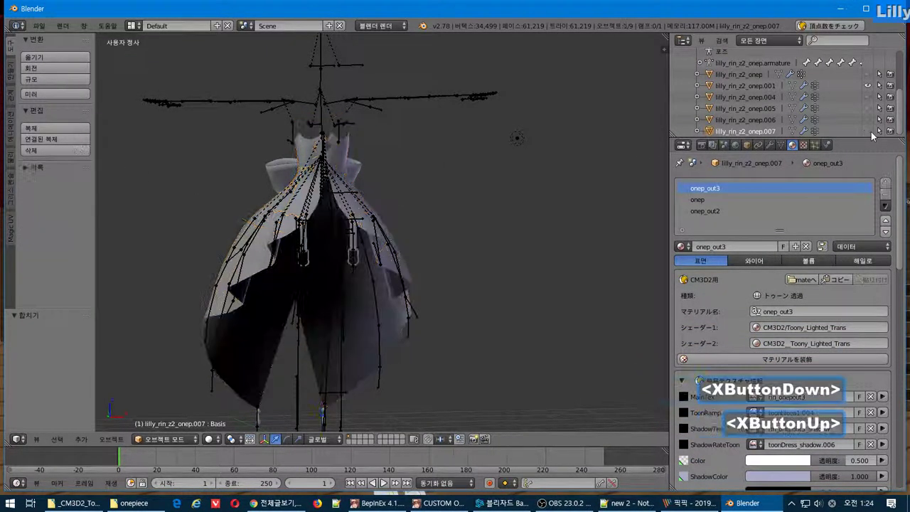
left_click(868, 130)
- Join piece lilly_rin_z2_onep.001 into .007 as well
left_click(754, 86)
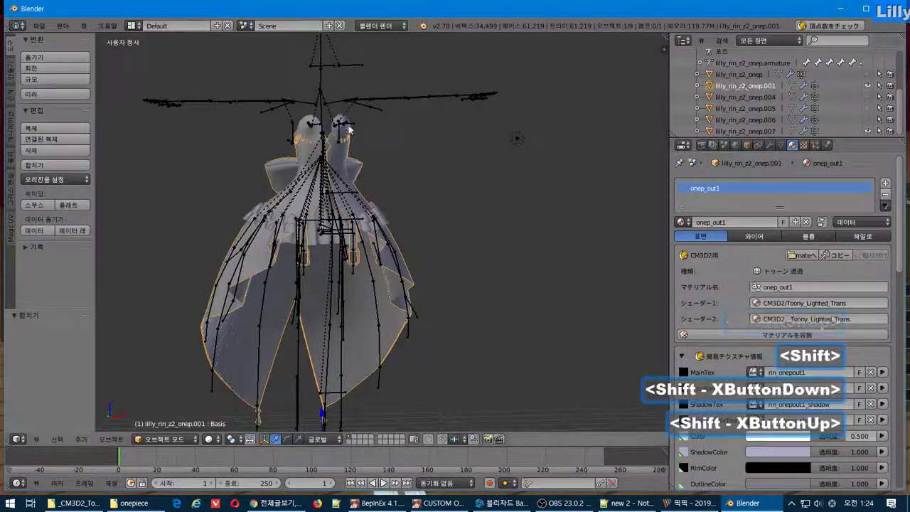
left_click(82, 165)
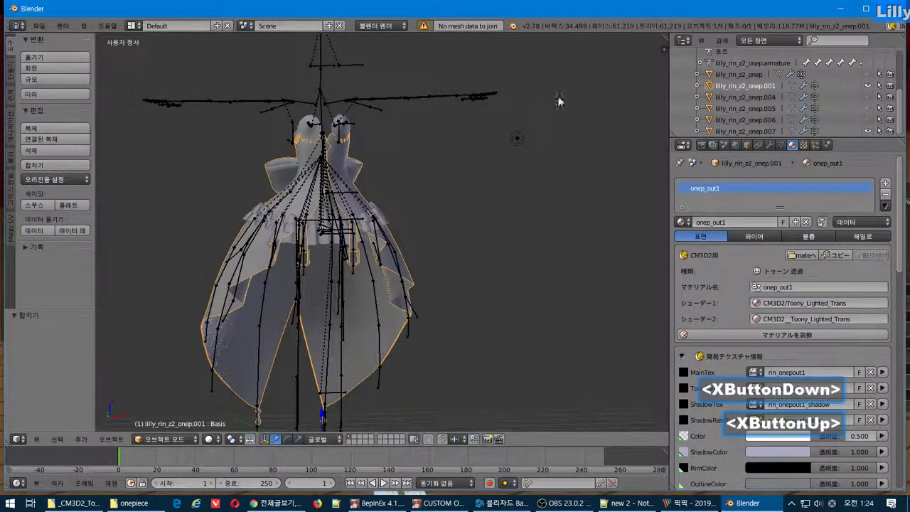
left_click(729, 132, "shift")
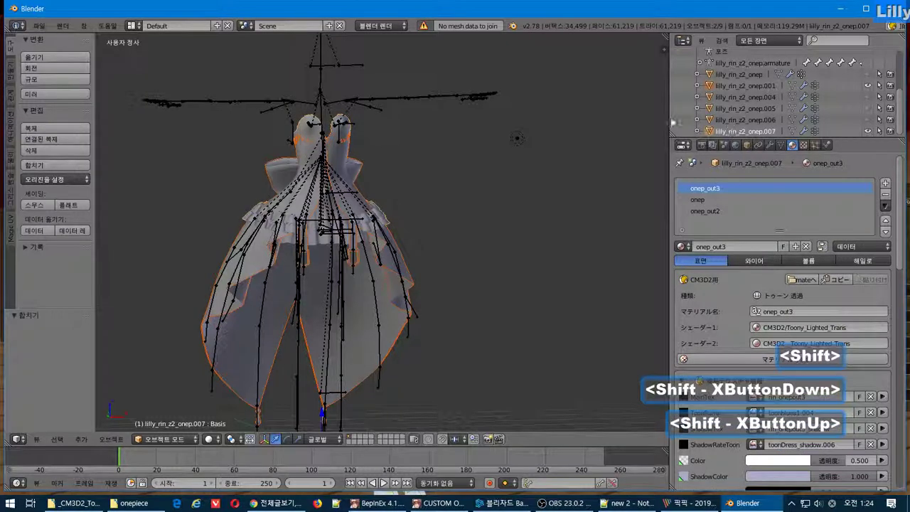
left_click(59, 164)
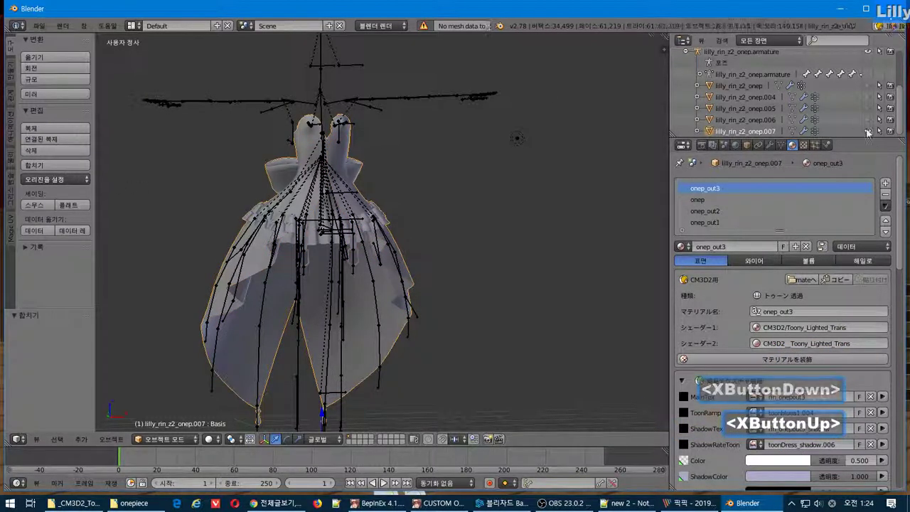
- Toggle the visibility of the joined piece .007 and look at its onep_out1 material
left_click(868, 131)
left_click(867, 131)
left_click(868, 131)
left_click(868, 131)
left_click(868, 131)
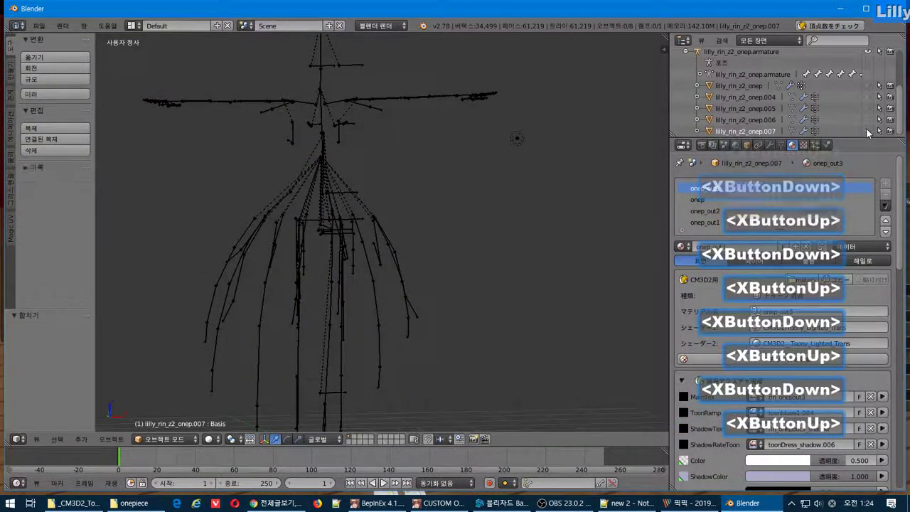
left_click(868, 131)
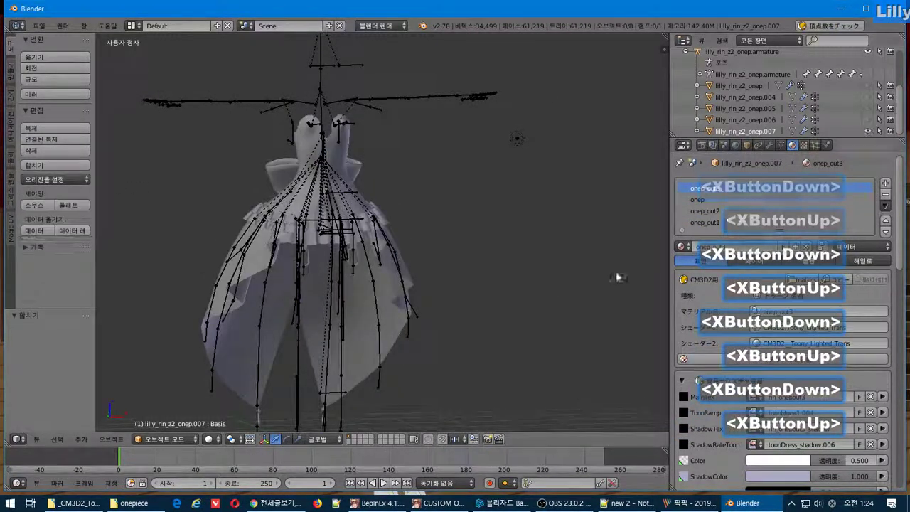
left_click(727, 222)
scroll(729, 213, "down", 2)
scroll(731, 210, "up", 2)
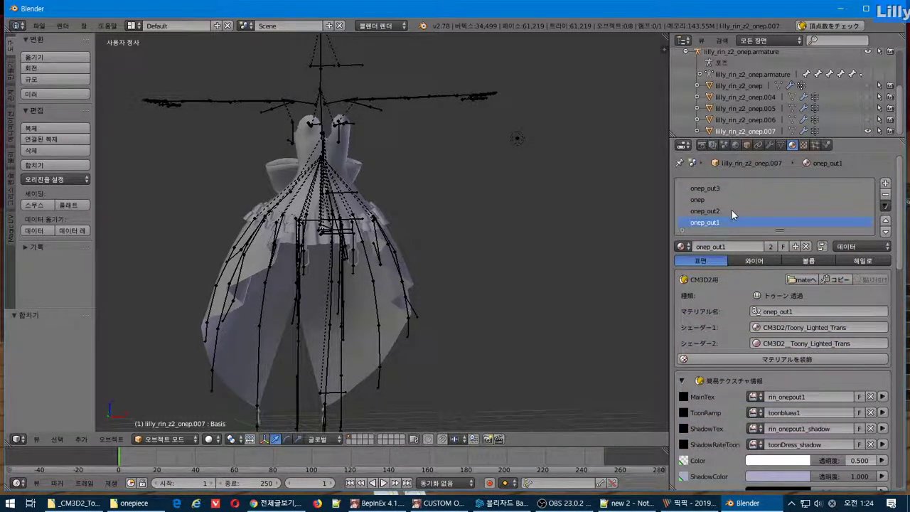
- Separate the mesh lilly_rin_z2_onep.007 by loose parts in Edit Mode
middle_click_drag(455, 234, 379, 235)
right_click(346, 232)
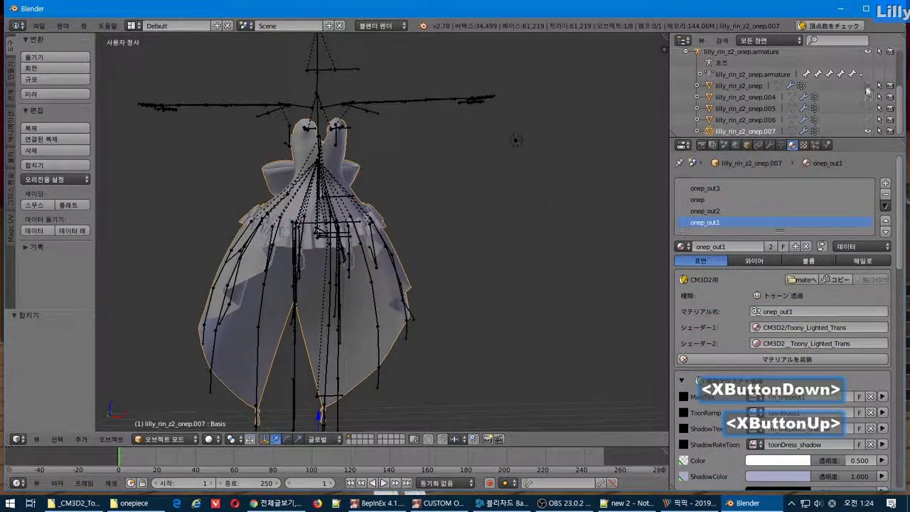
key("Tab")
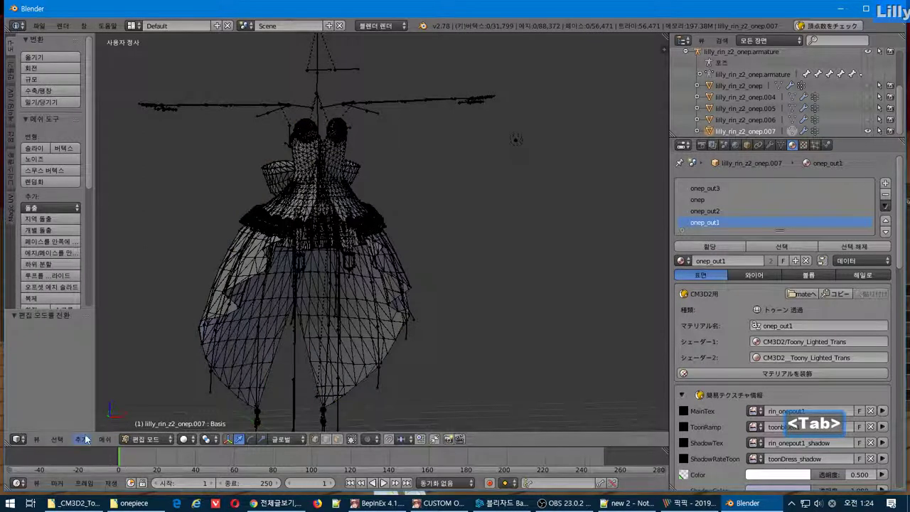
left_click(104, 439)
mouse_move(174, 290)
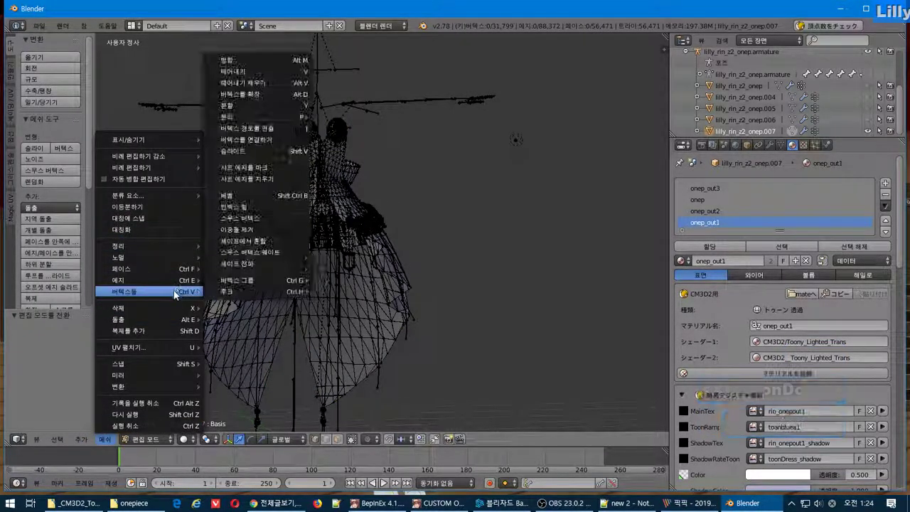
mouse_move(284, 117)
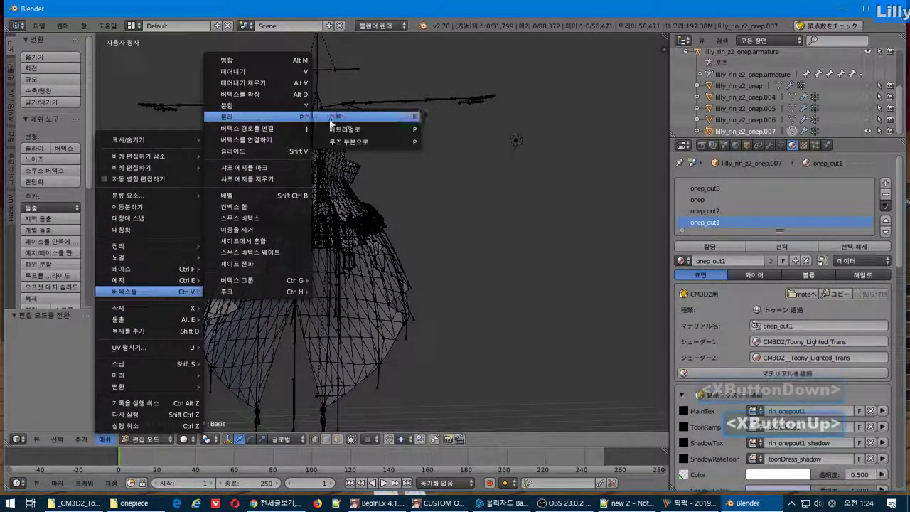
left_click(368, 143)
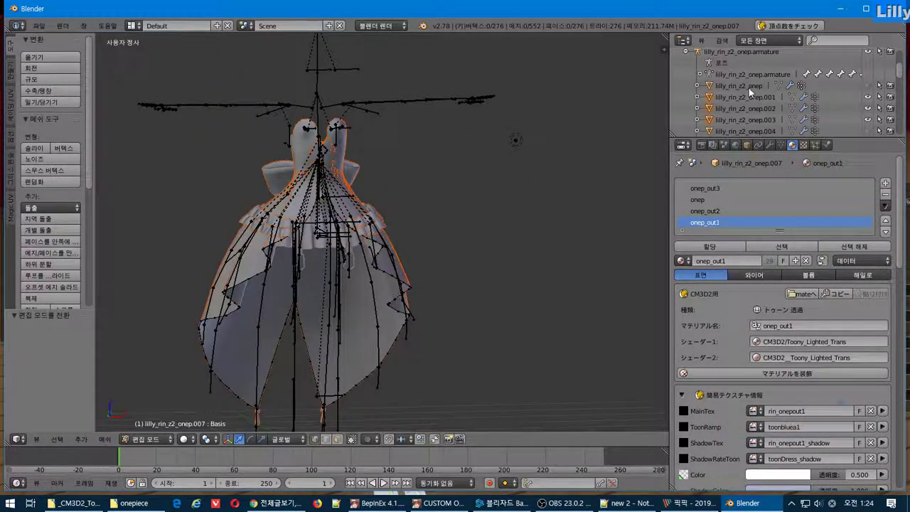
- Look through the separated loose parts in the outliner and return to Object Mode
scroll(749, 87, "down", 7)
scroll(749, 87, "up", 2)
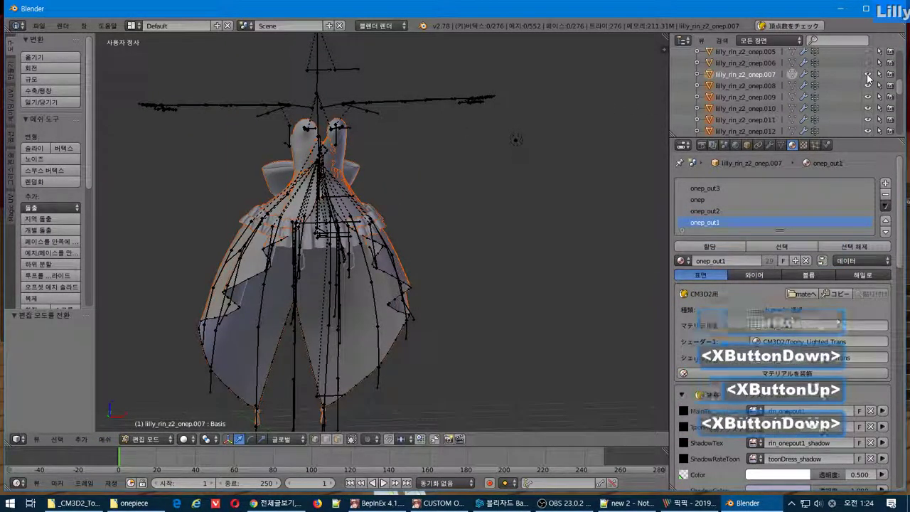
scroll(783, 93, "up", 3)
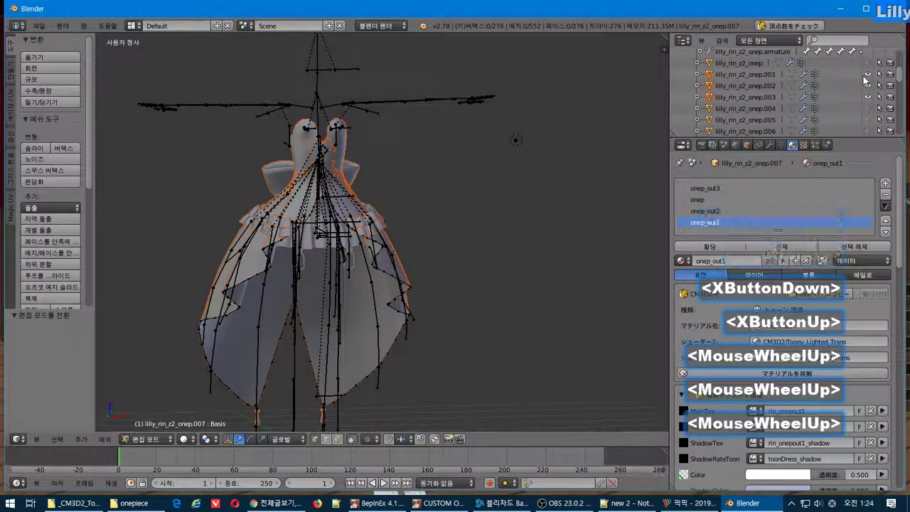
scroll(782, 93, "down", 2)
left_click(758, 109)
left_click(755, 98)
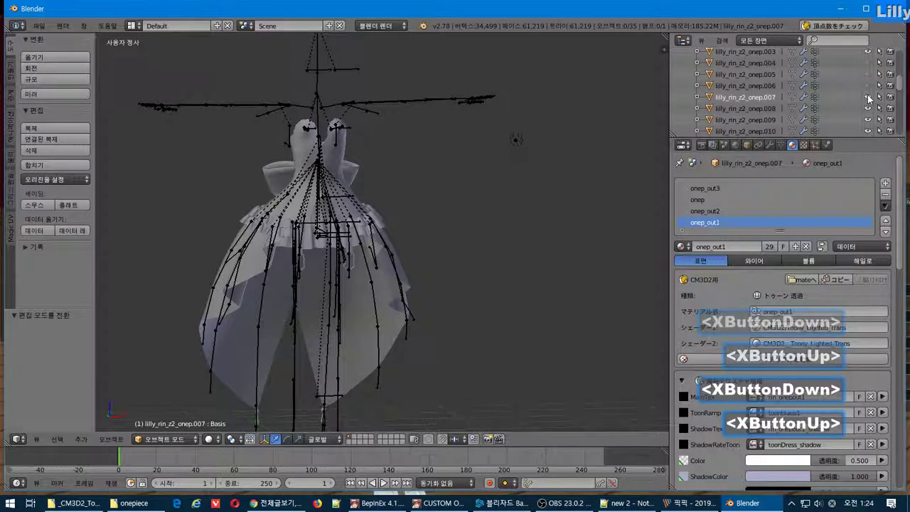
- Undo the most recent actions
key("ctrl+z")
key("ctrl+z")
key("ctrl+z")
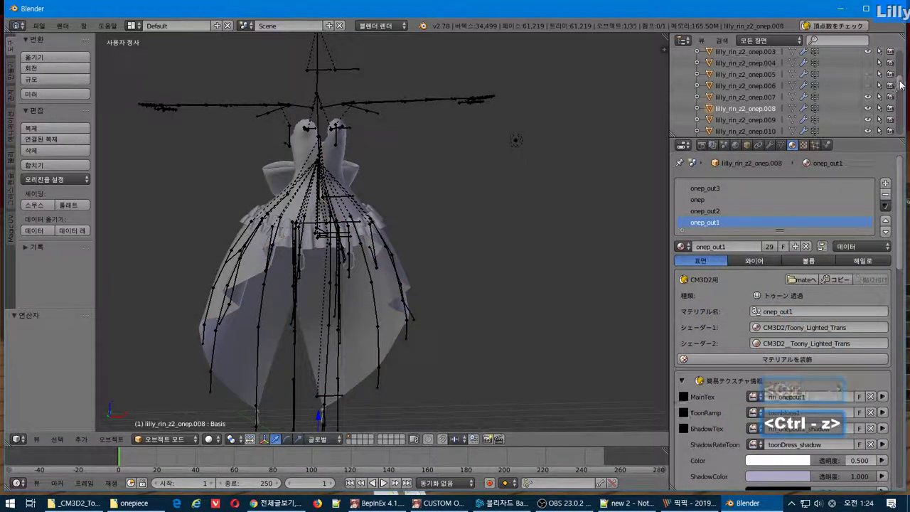
- Unhide the hidden dress pieces in the outliner to show the whole dress
left_click_drag(899, 83, 903, 70)
left_click(869, 87)
left_click(868, 97)
left_click(867, 108)
scroll(889, 85, "up", 3)
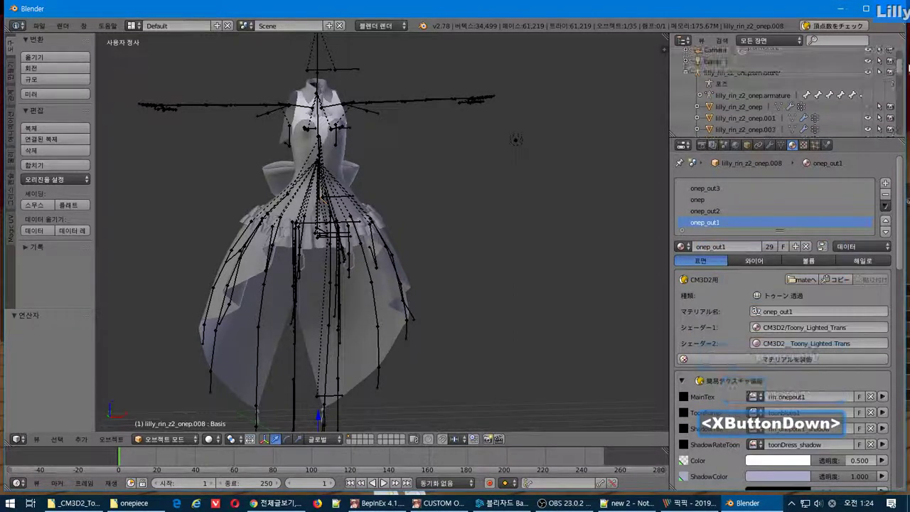
- Select all objects and join all dress pieces into the single mesh lilly_rin_z2_onep.008
key("ctrl+a")
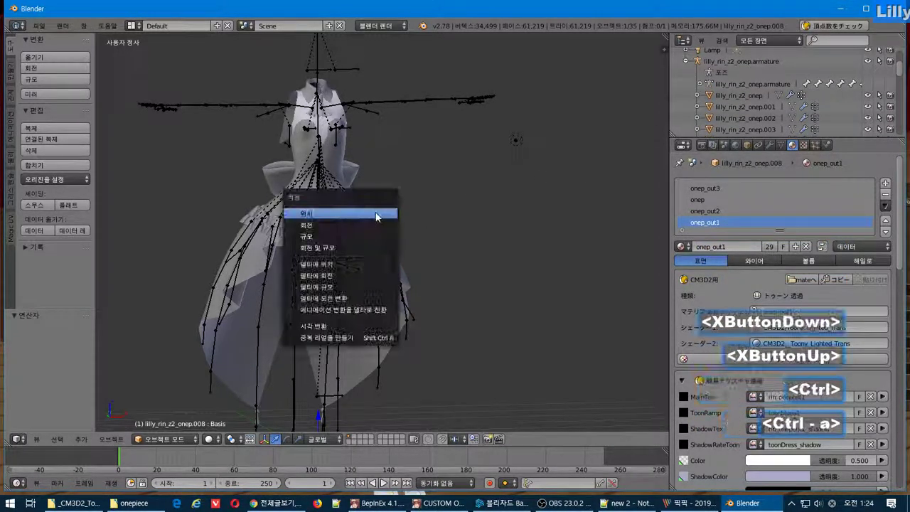
key("a")
key("a")
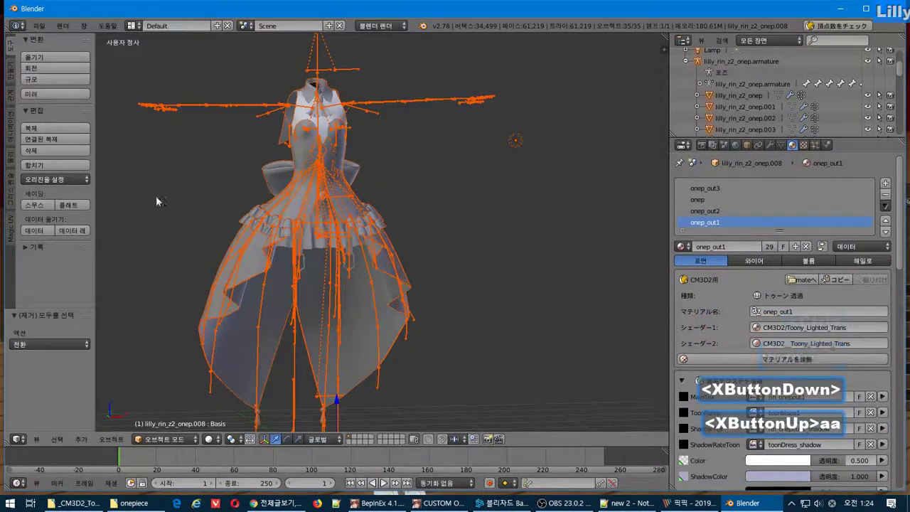
left_click(62, 165)
- Make the joined dress mesh lilly_rin_z2_onep.008 the active object in Object Mode
scroll(754, 124, "down", 3)
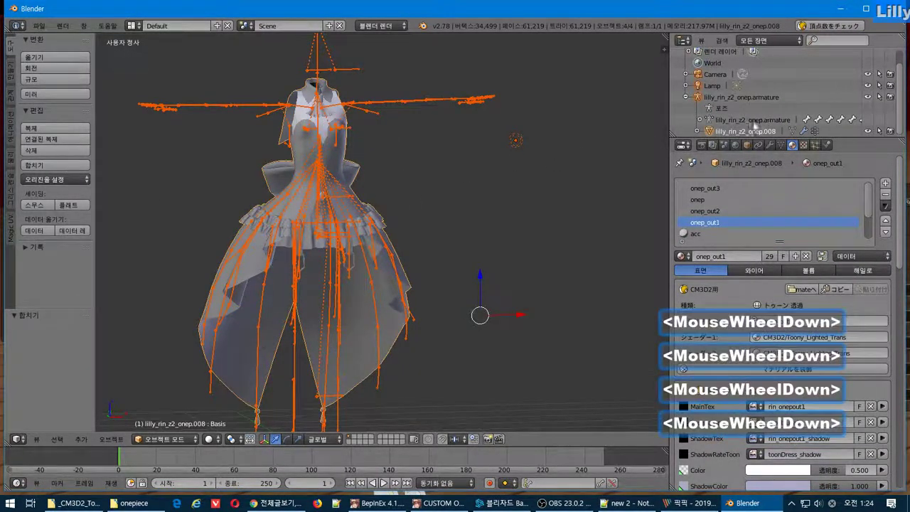
left_click(746, 130)
left_click(748, 120)
scroll(827, 112, "down", 2)
left_click(749, 131)
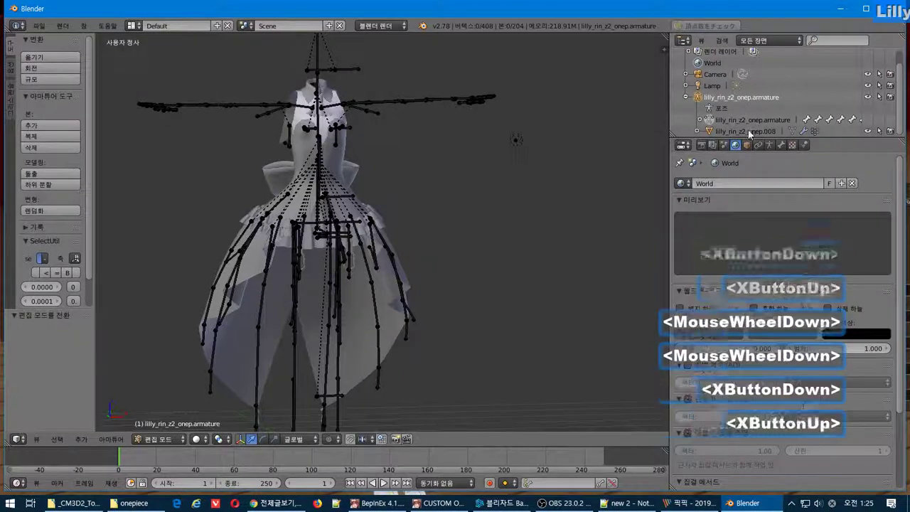
key("Tab")
key("Tab")
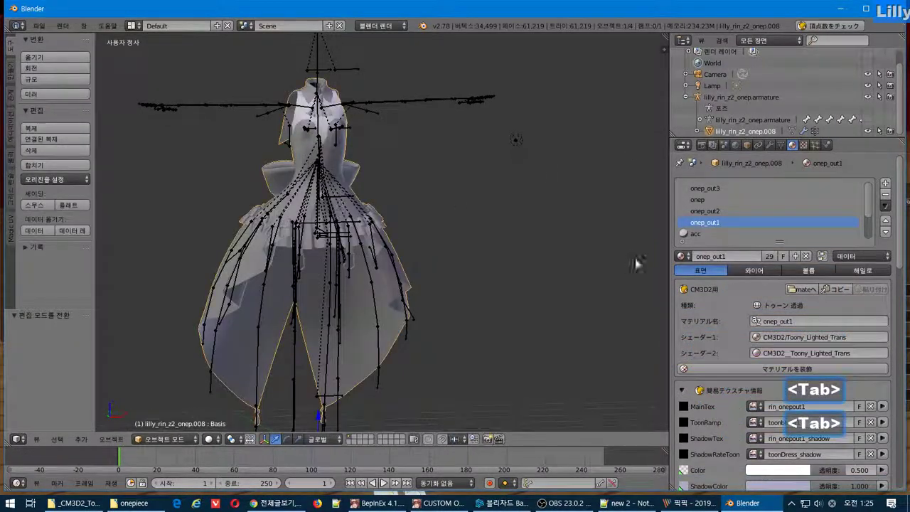
- Select the faces assigned to the onep_out1 material in Edit Mode and examine which parts of the dress they cover
key("Tab")
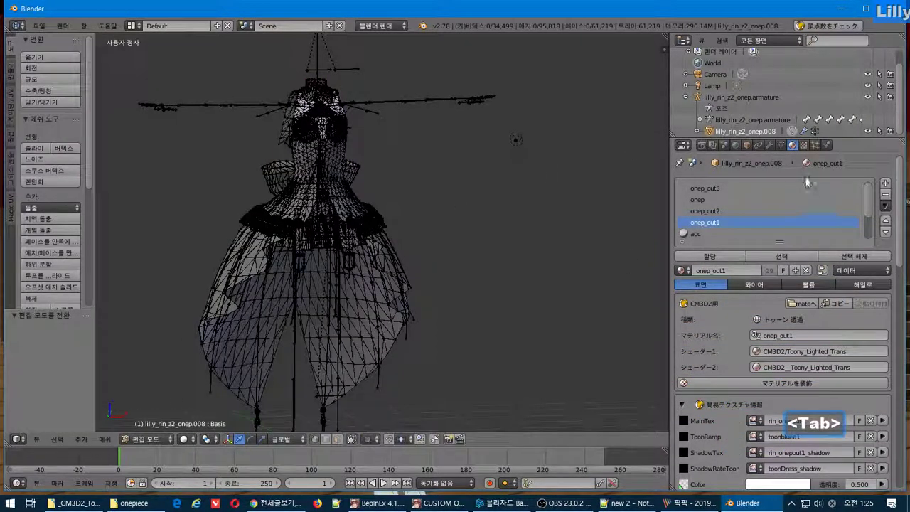
left_click(780, 258)
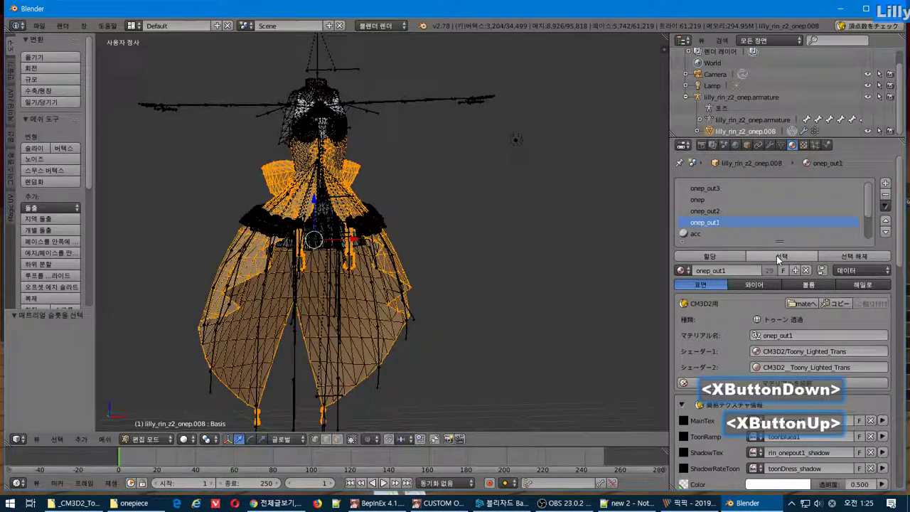
mouse_move(411, 238)
middle_mouse_down()
mouse_move(434, 234)
mouse_move(409, 232)
mouse_move(426, 244)
mouse_move(416, 241)
middle_mouse_up()
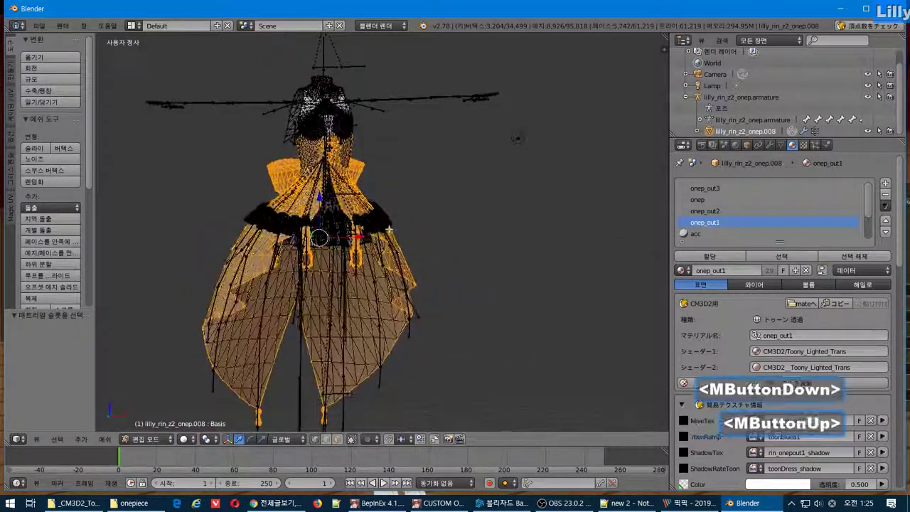
scroll(328, 182, "up", 2)
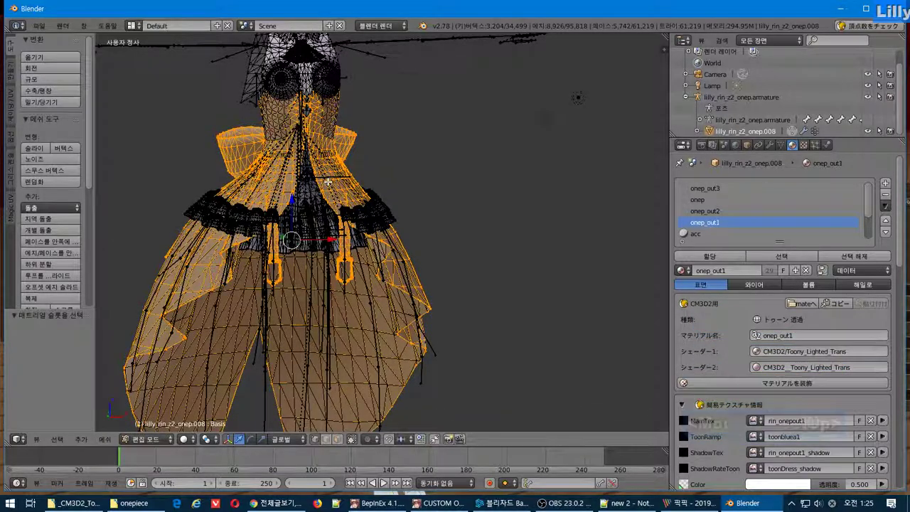
scroll(328, 182, "down", 1)
mouse_move(328, 182)
middle_mouse_down()
mouse_move(331, 166)
mouse_move(334, 180)
middle_mouse_up()
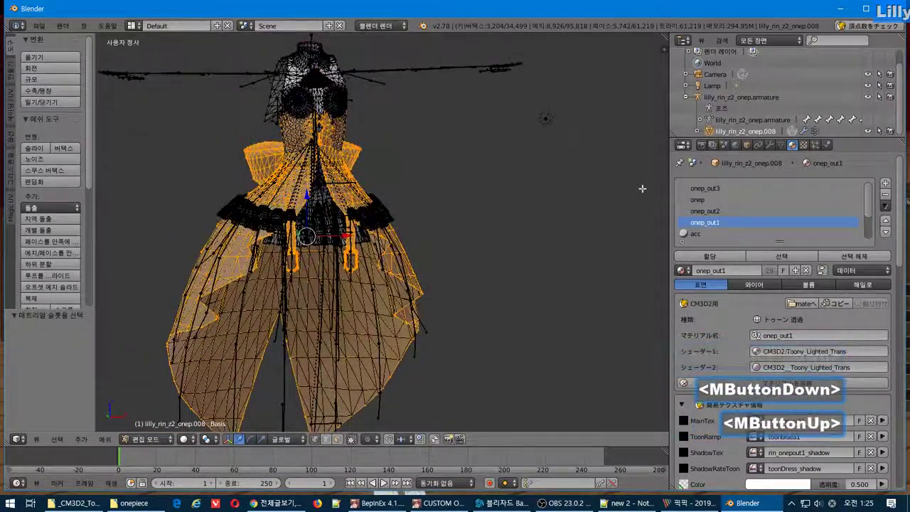
- Clear the face selection and select only the faces assigned to the onep_out2 material
key("Tab")
left_click(746, 211)
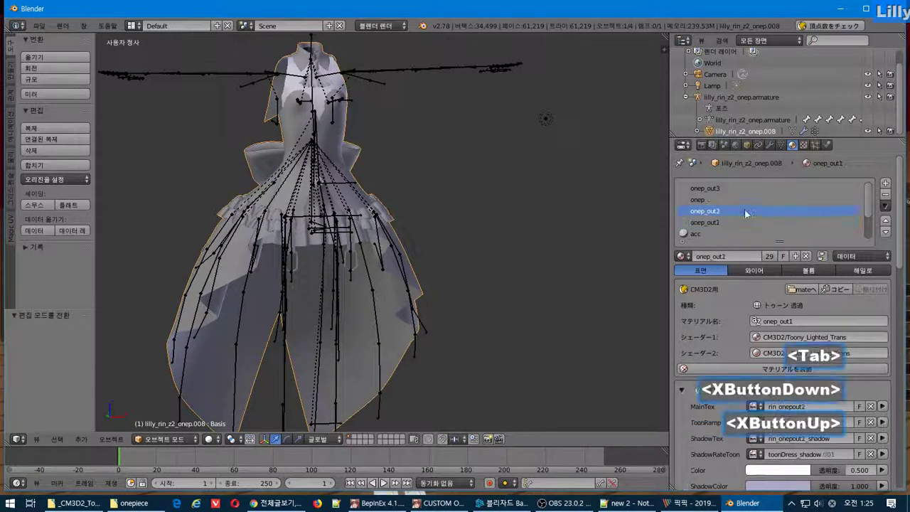
key("Tab")
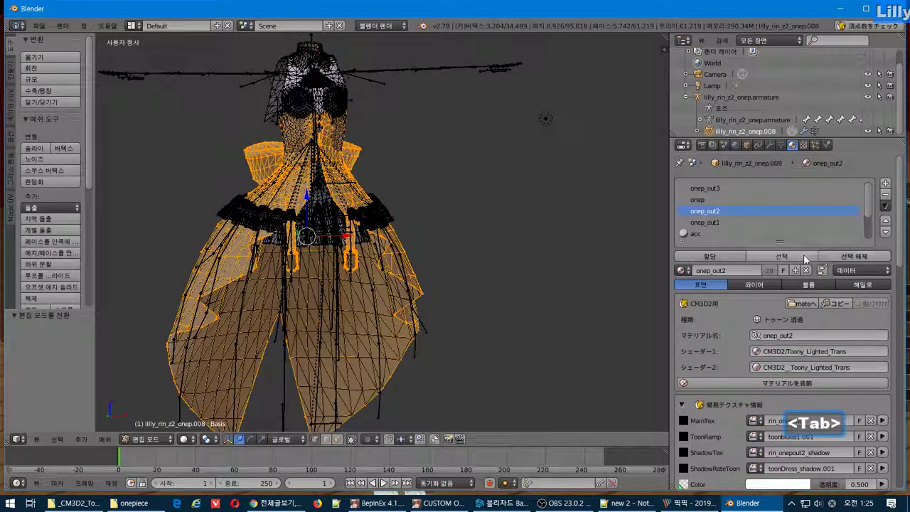
key("a")
left_click(782, 256)
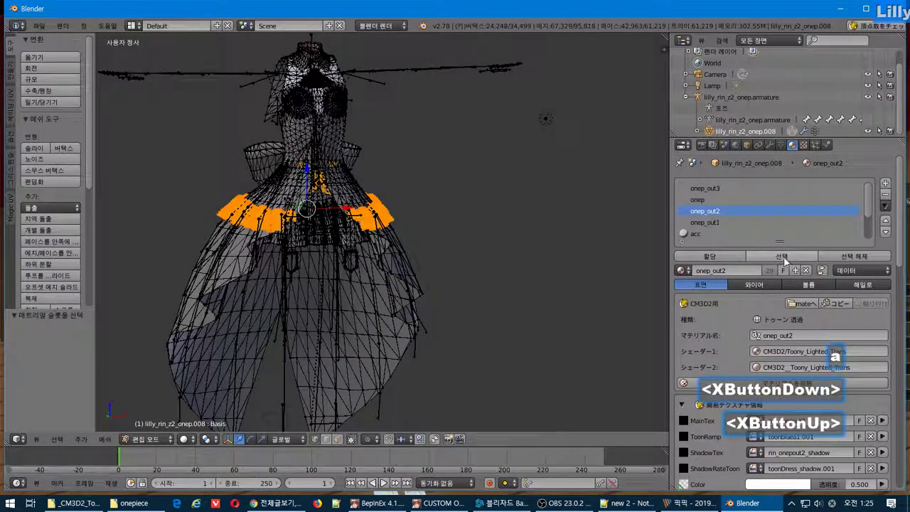
- Select only the faces assigned to the onep_out3 material, examine which dress parts they cover, and clear the selection
key("a")
left_click(718, 188)
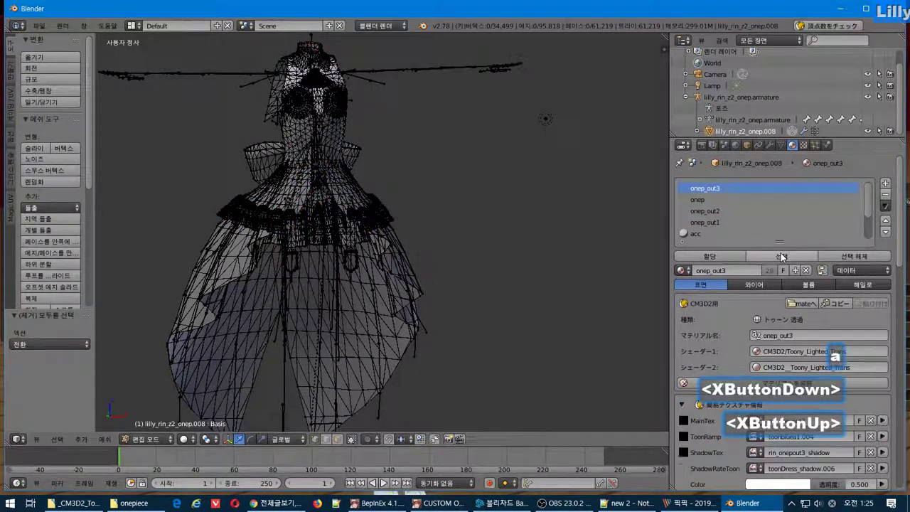
left_click(782, 256)
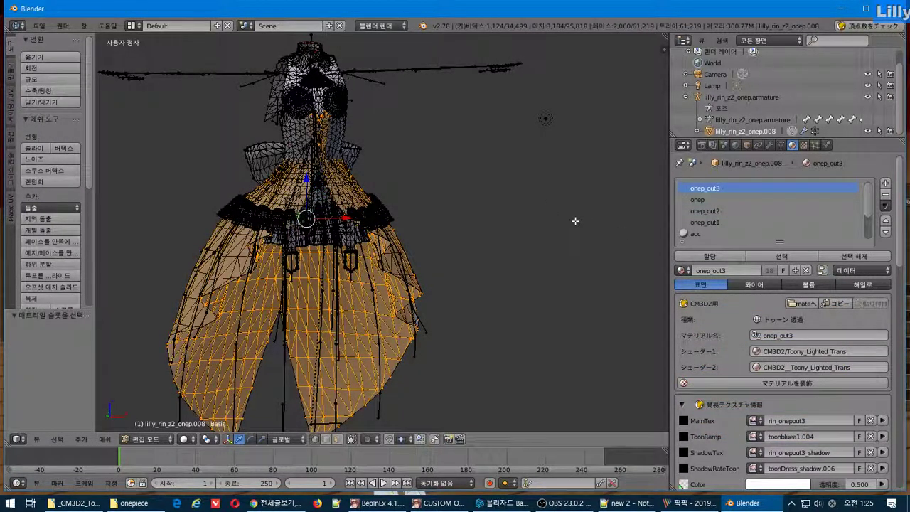
key("a")
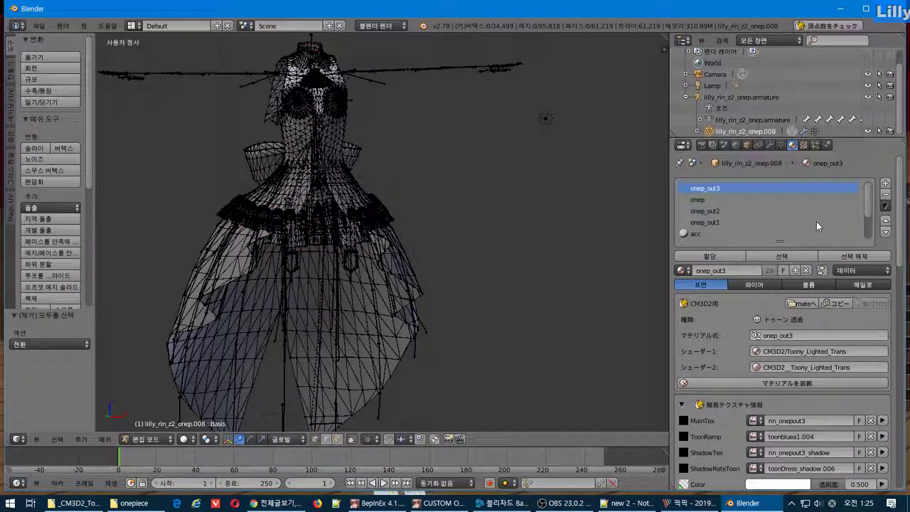
- Look through the material slots onep_out1, onep_out2, onep_out3, onep, kubi and mune and review their shader settings
left_click(720, 213)
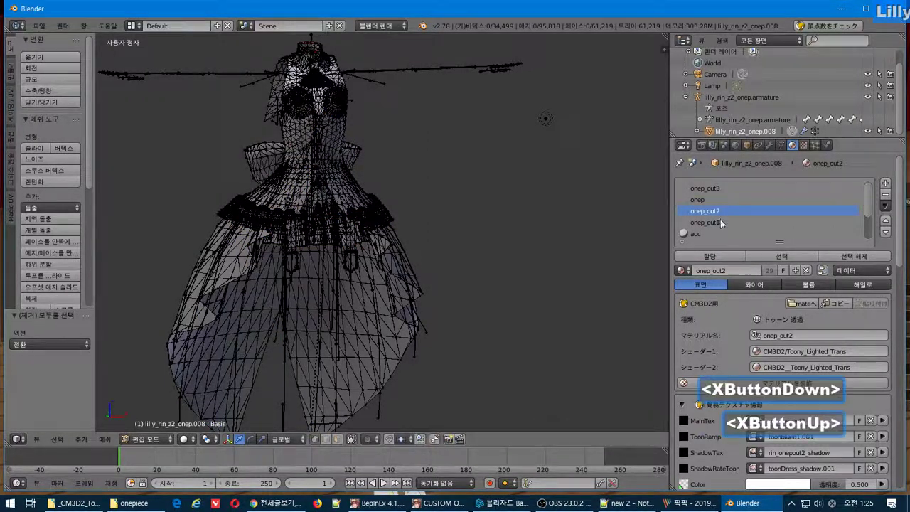
left_click(720, 223)
left_click(732, 201)
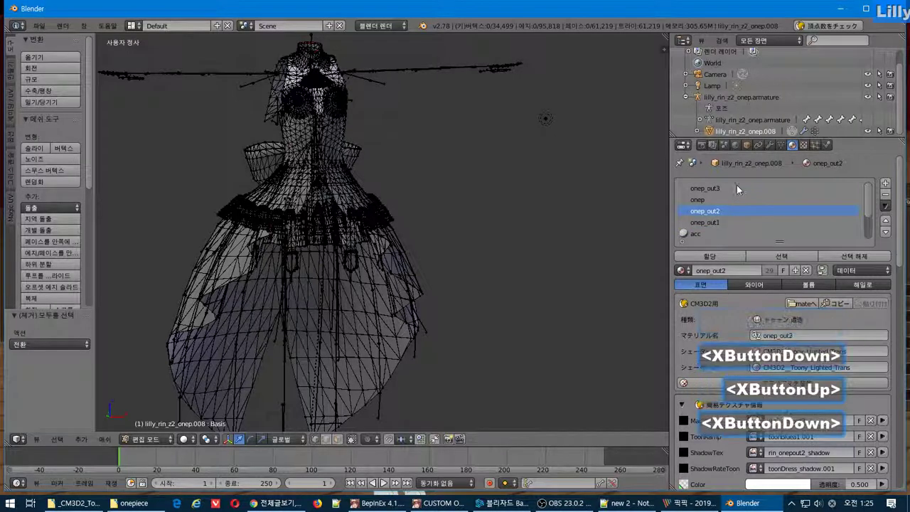
left_click(737, 186)
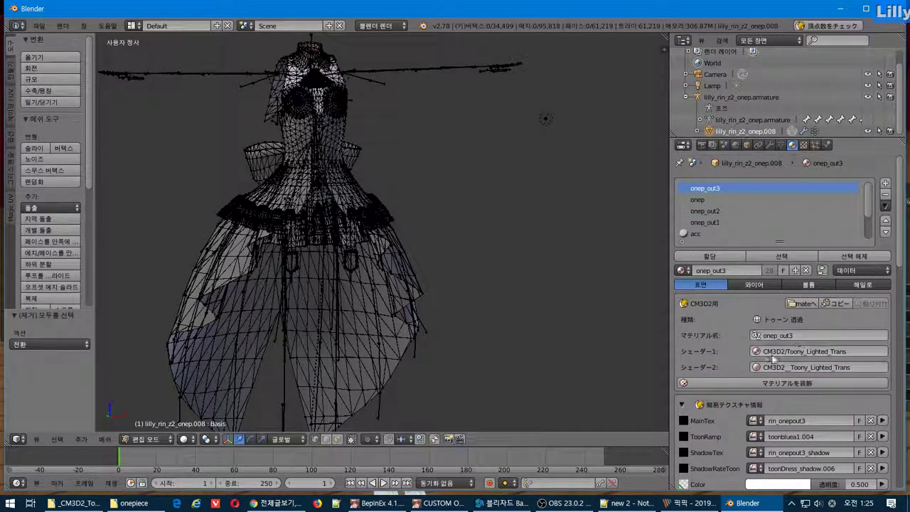
left_click(723, 211)
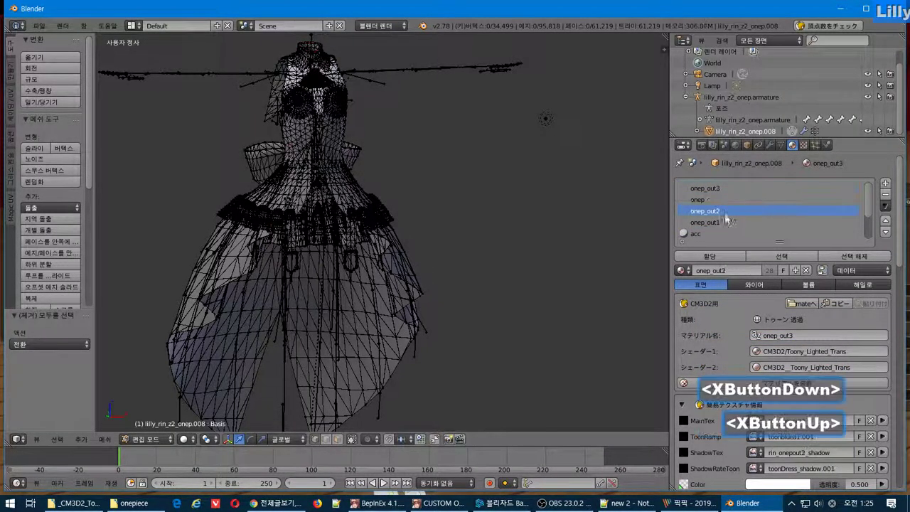
left_click(721, 223)
left_click(723, 197)
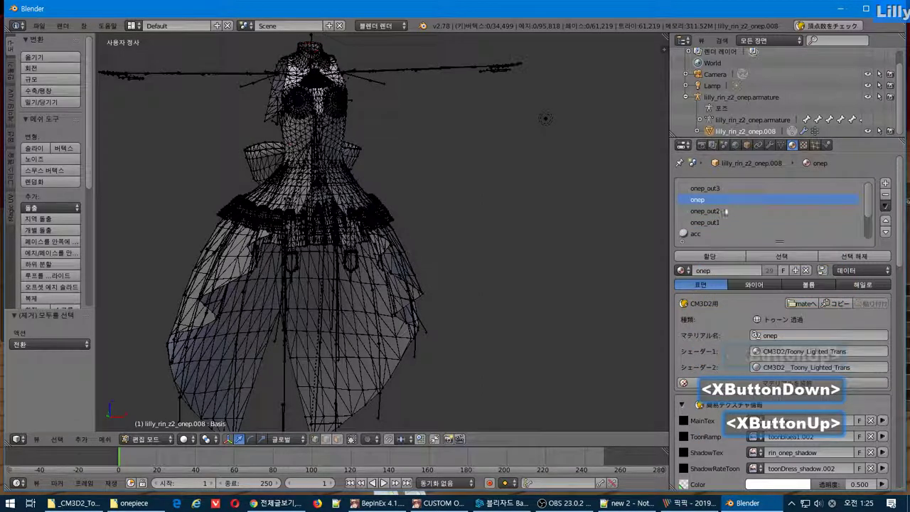
left_click(710, 223)
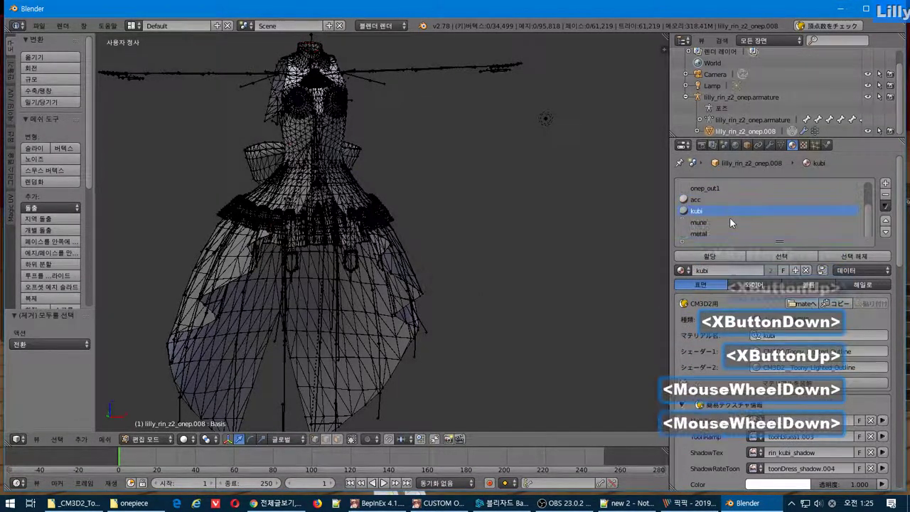
left_click(726, 222)
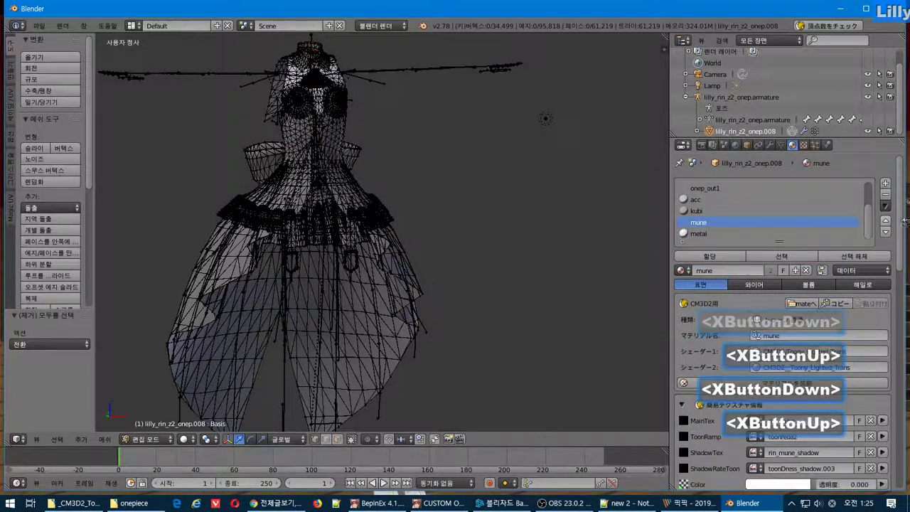
- Enlarge the properties area so more of the material settings fit on screen
mouse_move(898, 223)
left_mouse_down()
mouse_move(896, 278)
mouse_move(907, 235)
left_mouse_up()
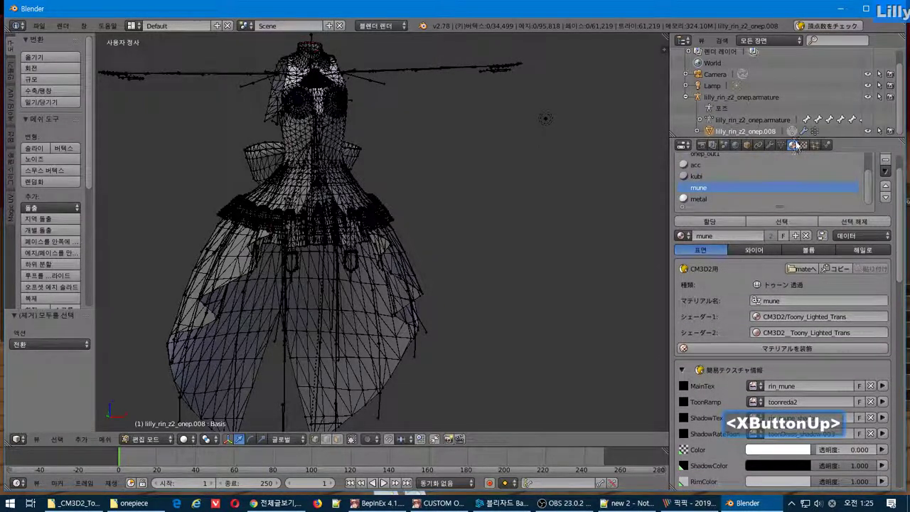
left_click_drag(798, 133, 815, 100)
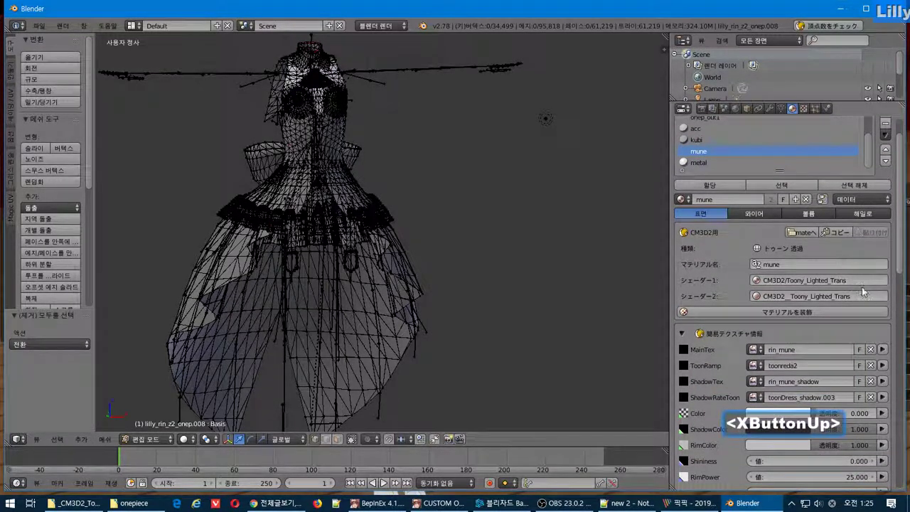
left_click_drag(900, 266, 907, 260)
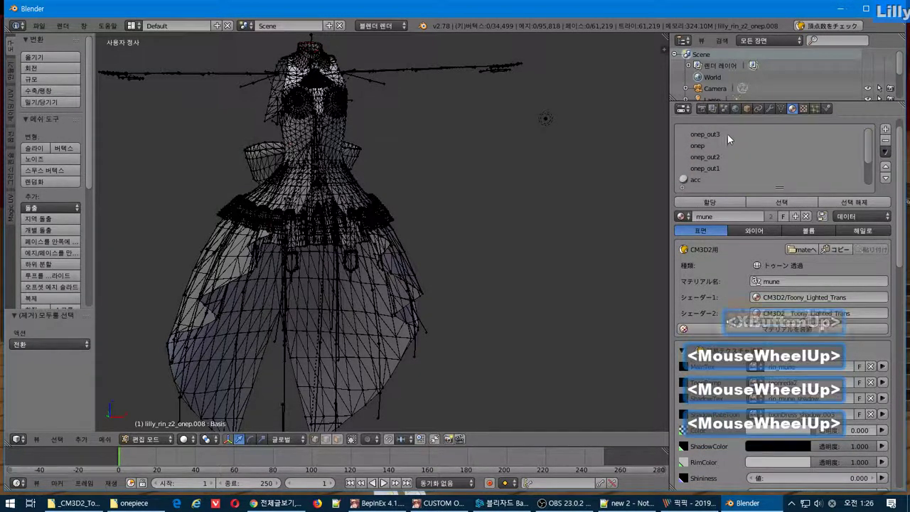
- Compare the textures and colour settings of the onep_out3, onep, onep_out2 and onep_out1 materials
left_click(728, 133)
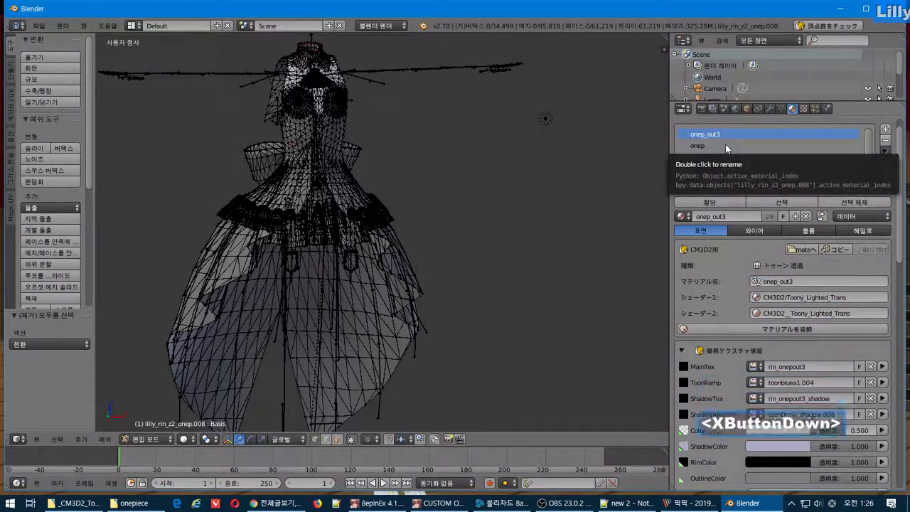
left_click(725, 145)
left_click(725, 156)
left_click(726, 169)
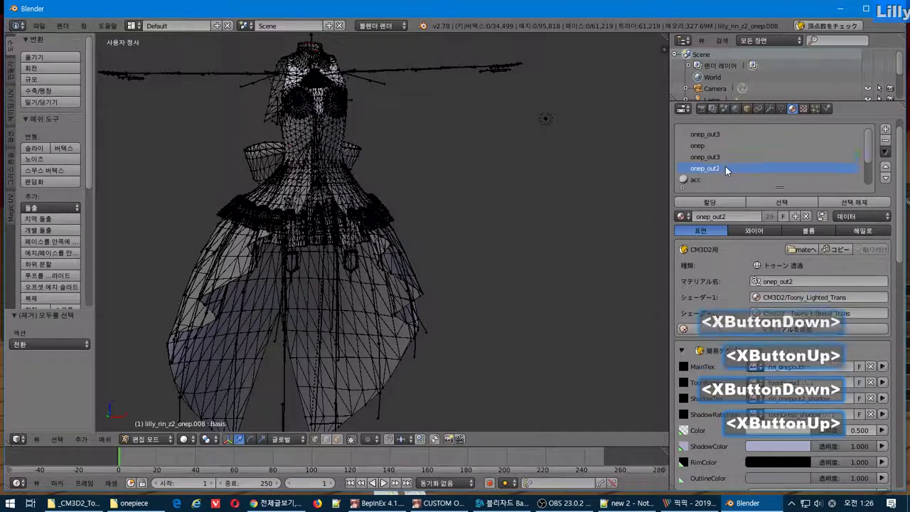
left_click(722, 180)
left_click(726, 169)
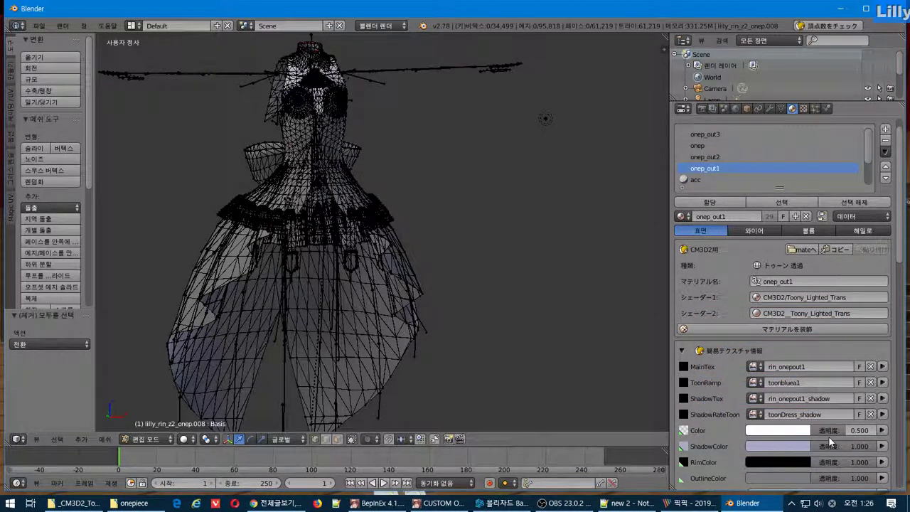
- Switch to the COM3D2 game and inspect the onep_out1 material values of the worn Onepiece in the Change Mate window
key("alt+Tab")
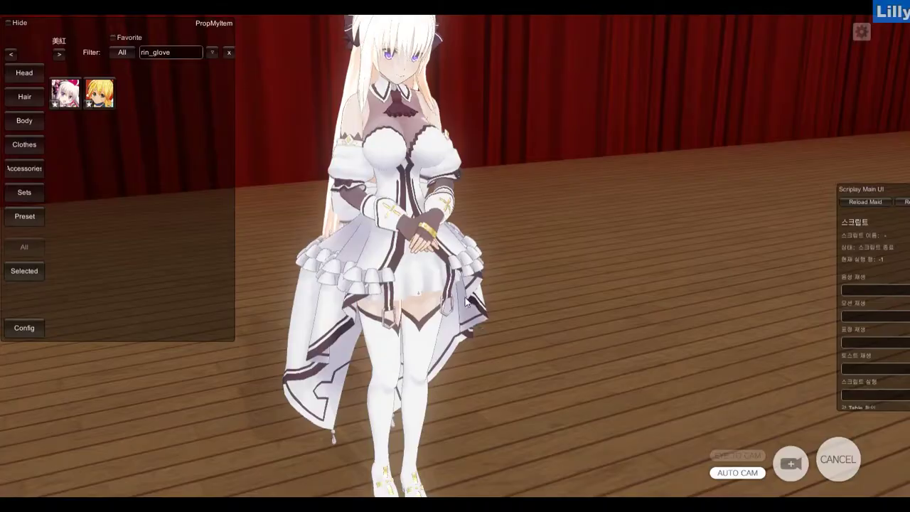
middle_click_drag(445, 287, 482, 231)
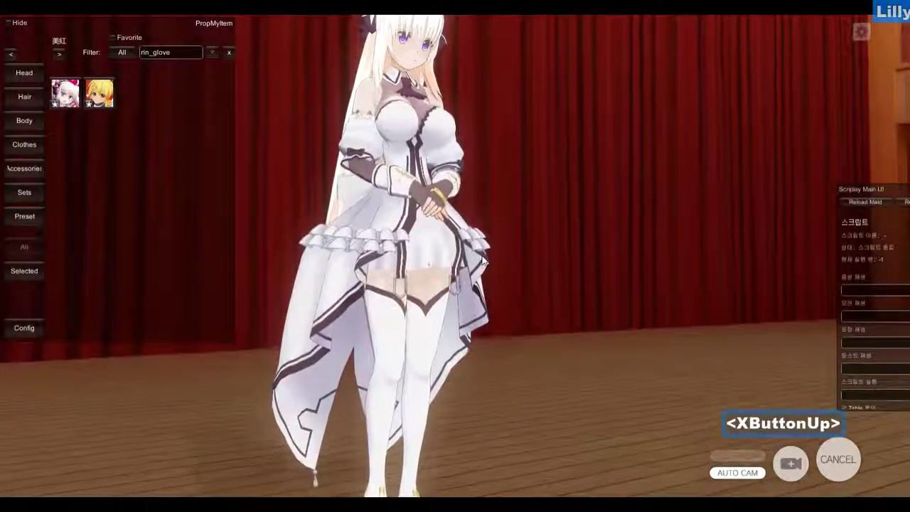
key("F12")
left_click(735, 290)
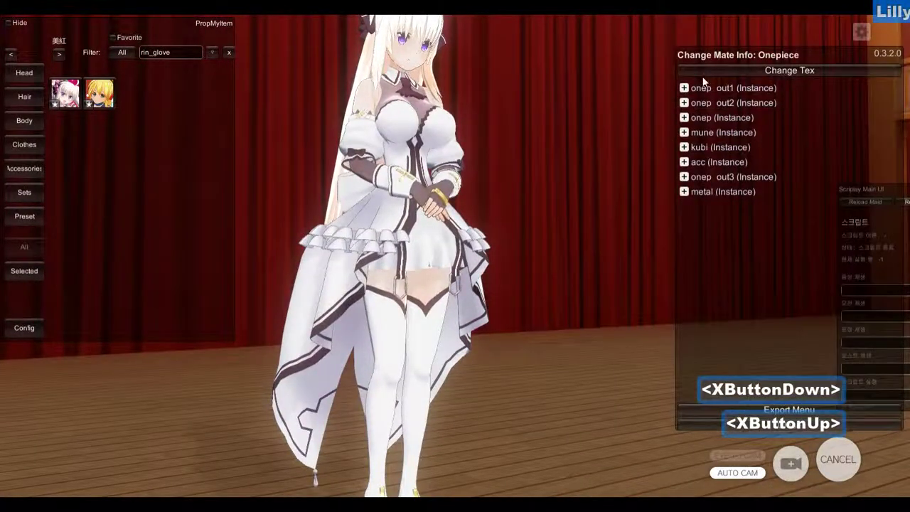
left_click(684, 88)
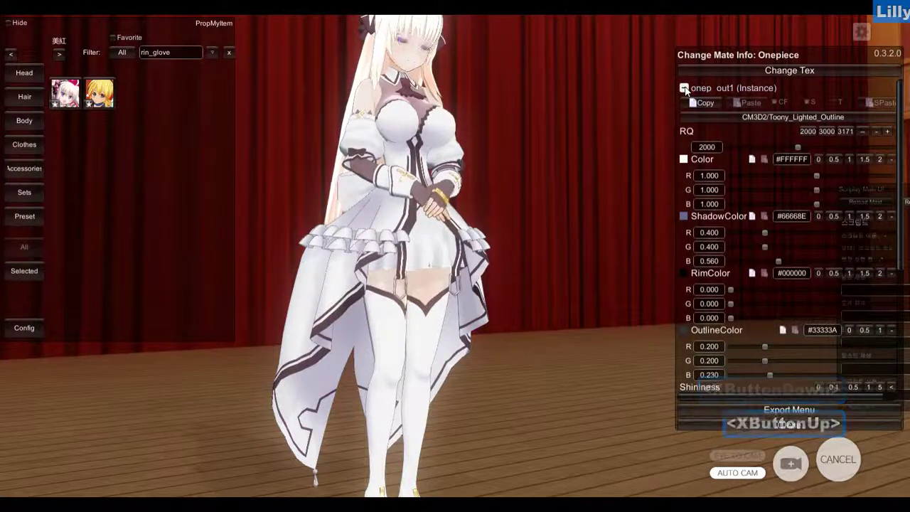
- Switch to File Explorer and arrange the _CM3D2_Toolkit_PR2 folder side by side with the onepiece folder
key("alt+Tab")
key("alt+Tab")
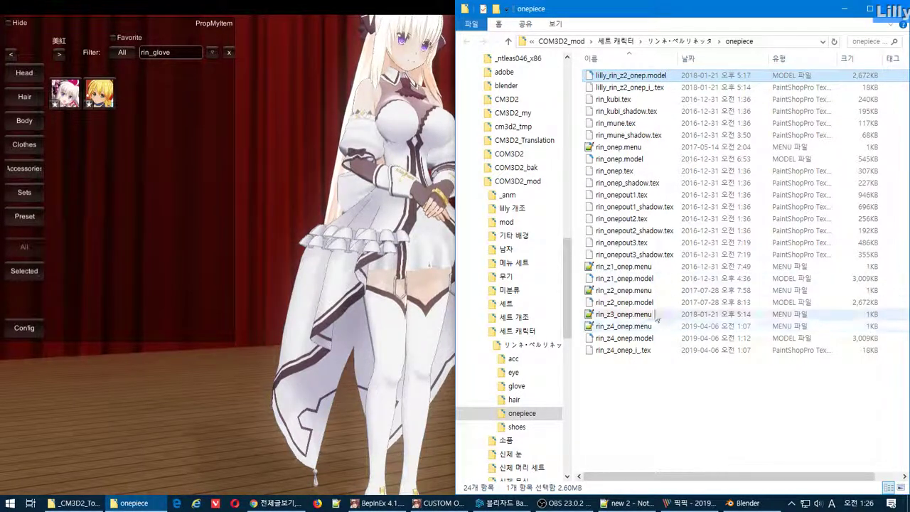
left_click(84, 507)
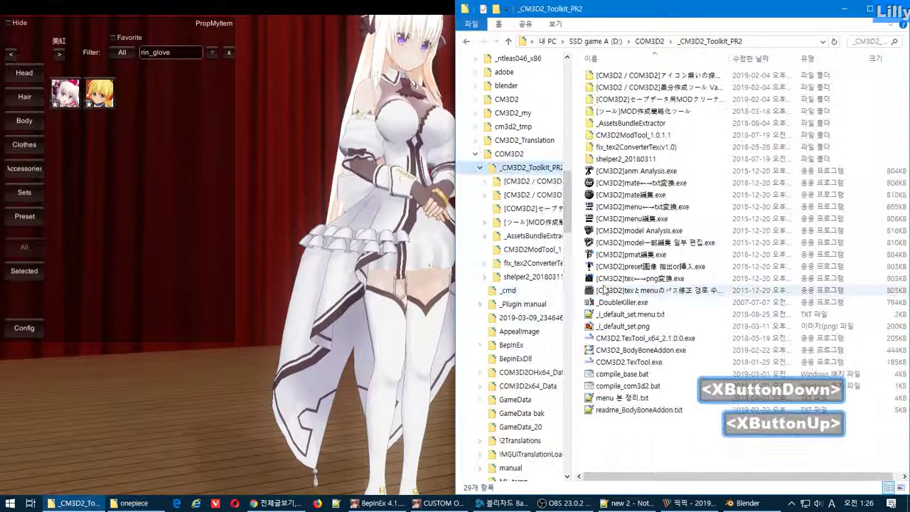
left_click(127, 503)
left_click(92, 501)
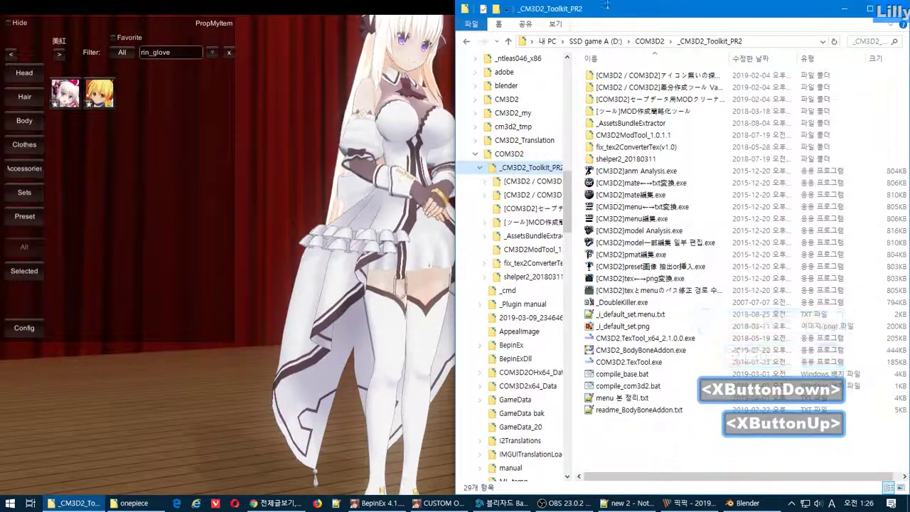
left_click_drag(605, 9, 2, 199)
left_click(656, 359)
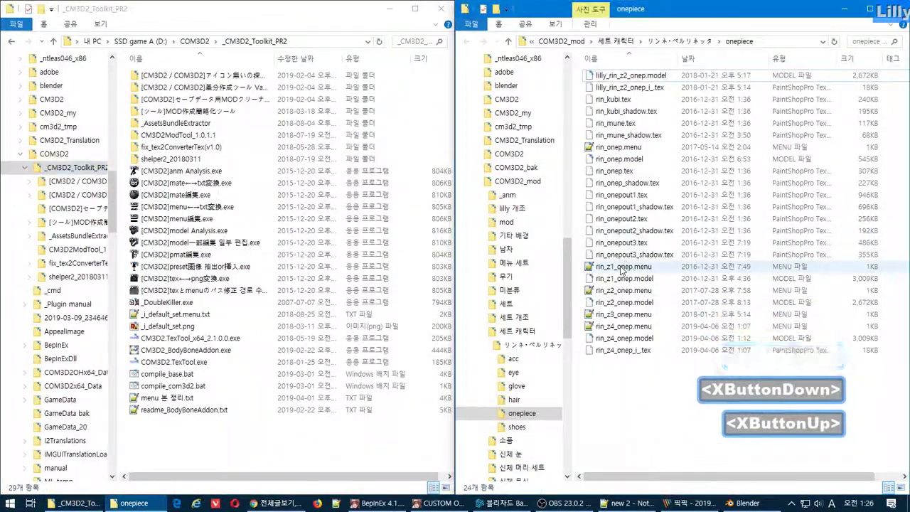
- Open rin_z1_onep.menu and rin_z2_onep.menu in turn with [CM3D2]menu編集.exe, check which model each references, and close them
left_click_drag(620, 269, 345, 218)
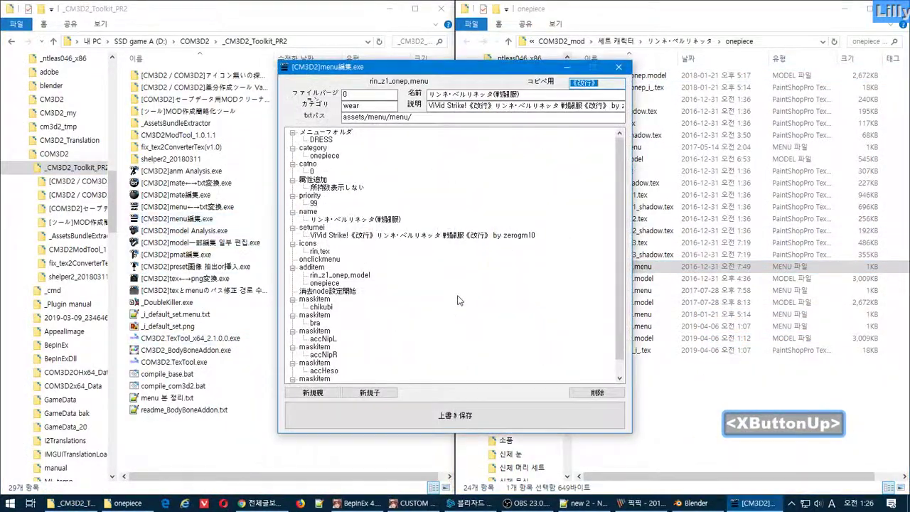
left_click(618, 67)
left_click(623, 290)
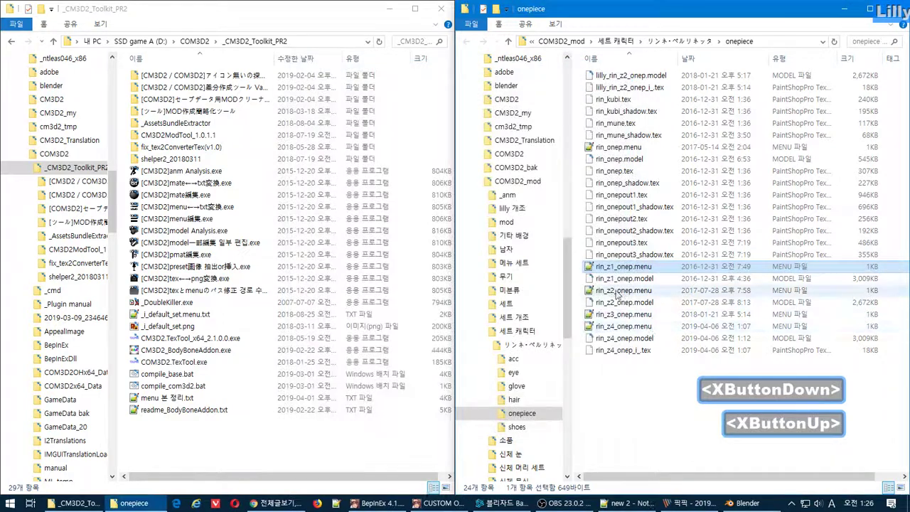
left_click_drag(624, 290, 263, 220)
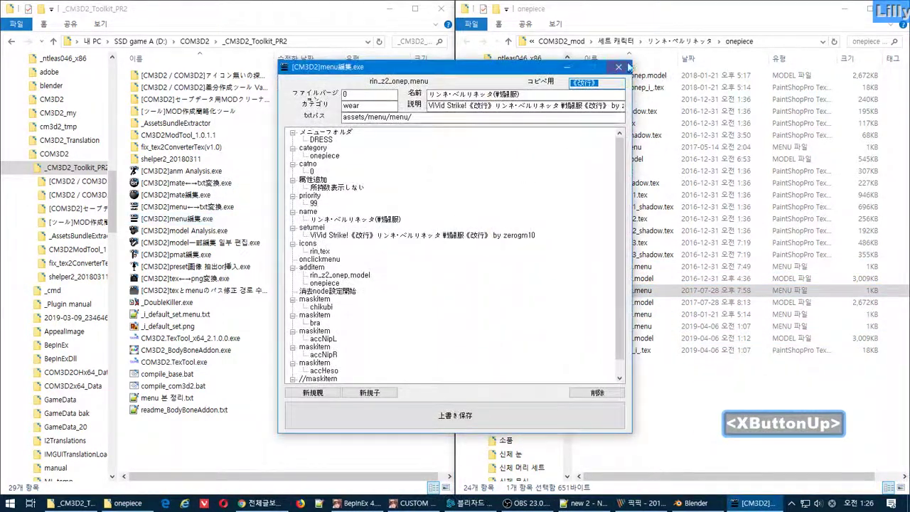
left_click(618, 64)
- Check the model references of rin_z3_onep.menu and rin_z4_onep.menu in the CM3D2 menu editor and close it
left_click(624, 314)
left_click_drag(624, 313, 353, 223)
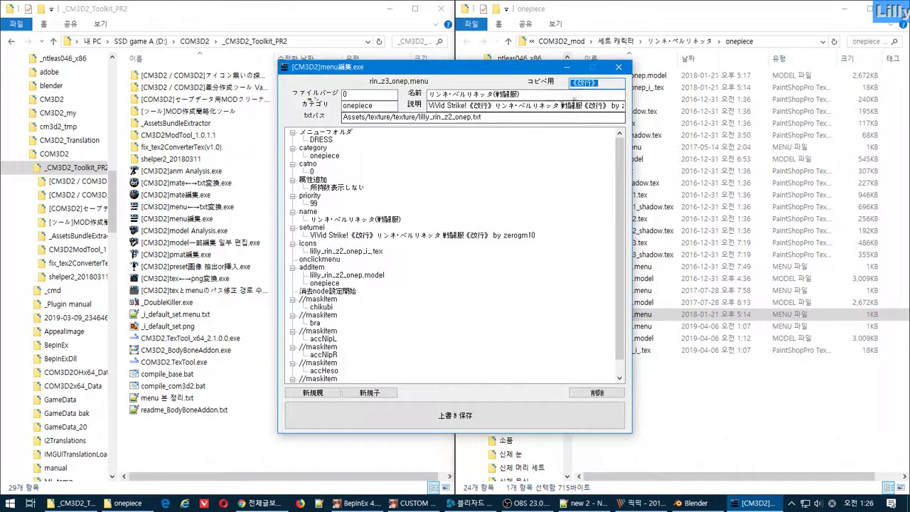
left_click(618, 67)
left_click_drag(623, 326, 311, 218)
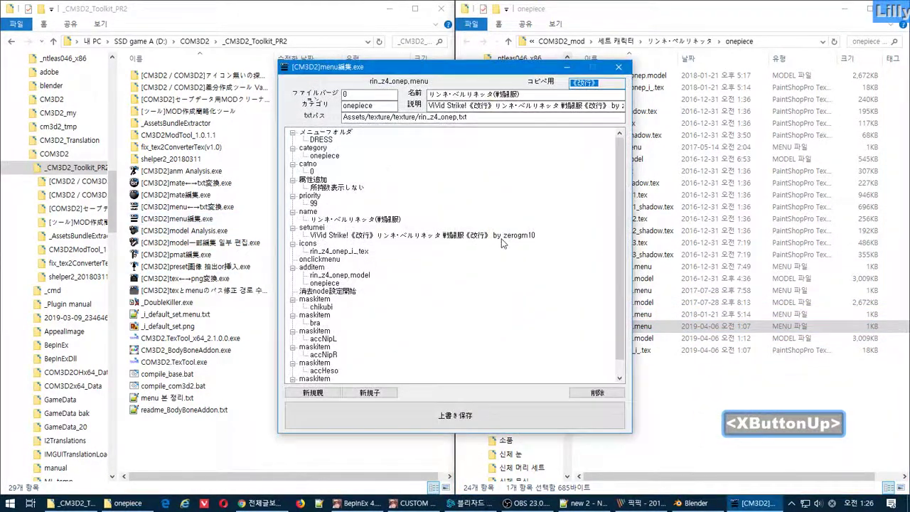
left_click(619, 67)
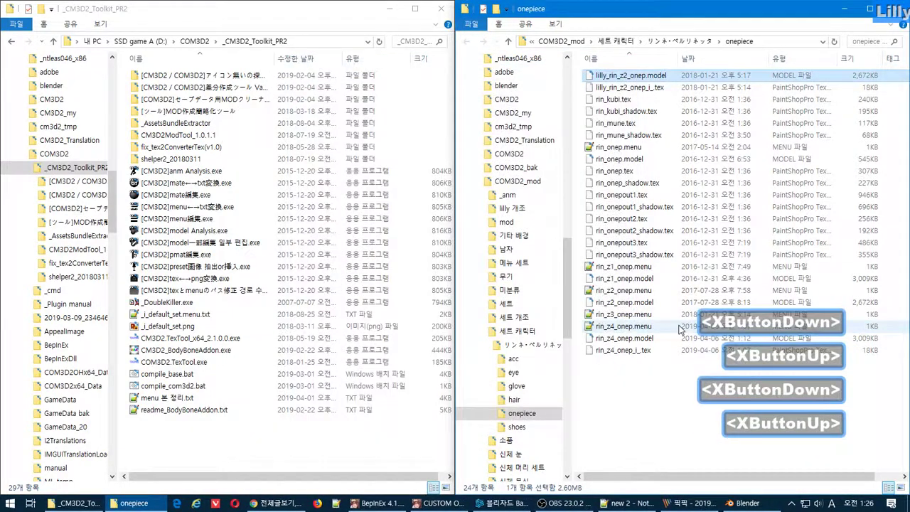
- Return to Blender and export the joined dress as a CM3D2 model to lilly_rin_z2_onep.model in the onepiece folder
key("alt+Tab")
key("alt+Tab")
key("alt+Tab")
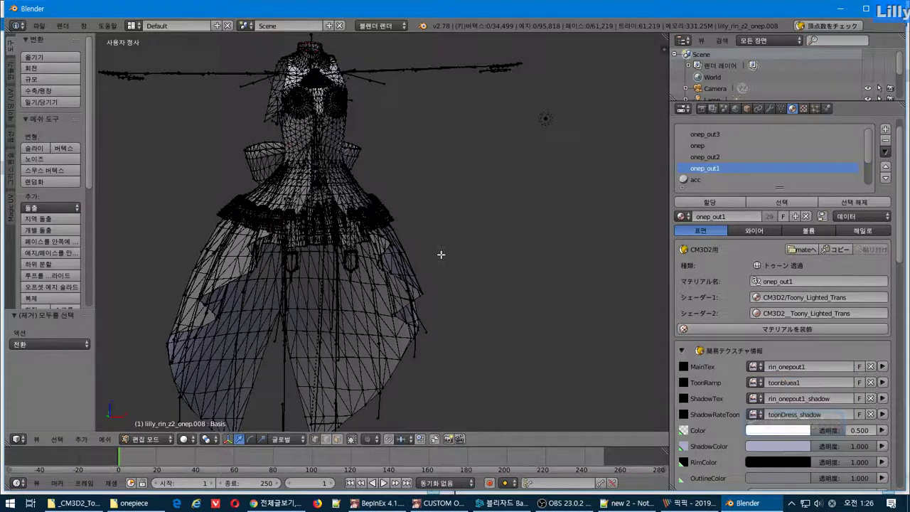
left_click(38, 26)
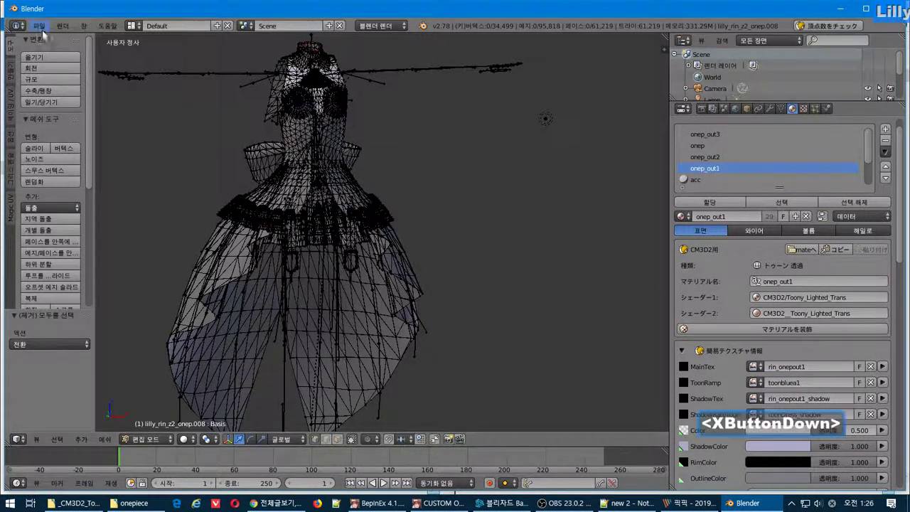
left_click(59, 242)
left_click(206, 345)
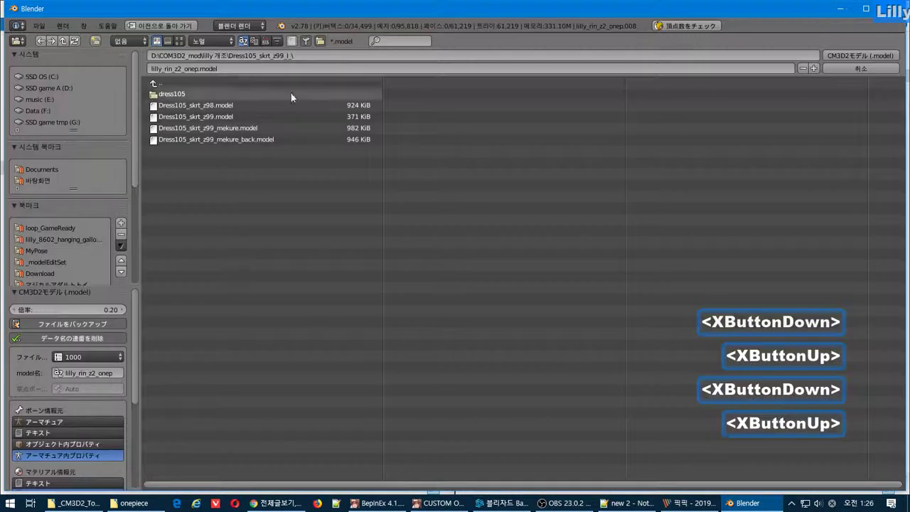
left_click_drag(139, 175, 155, 301)
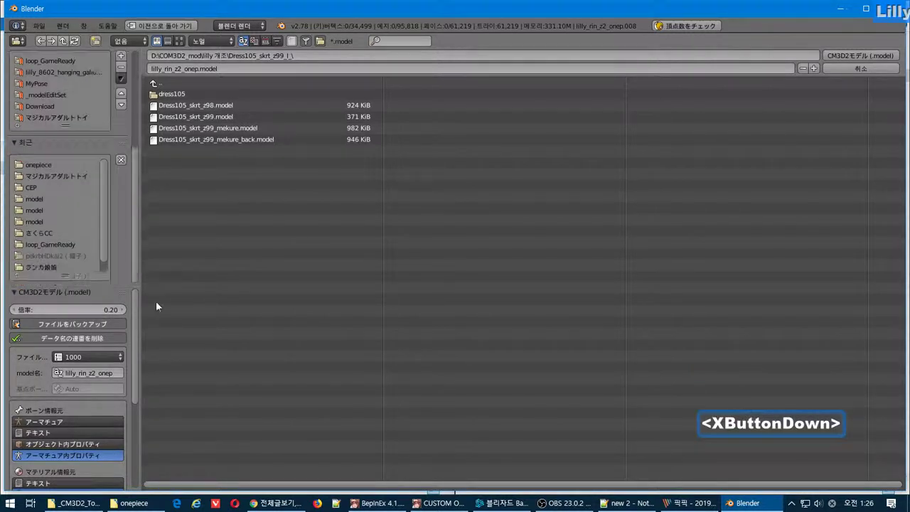
left_click(44, 164)
left_click(205, 93)
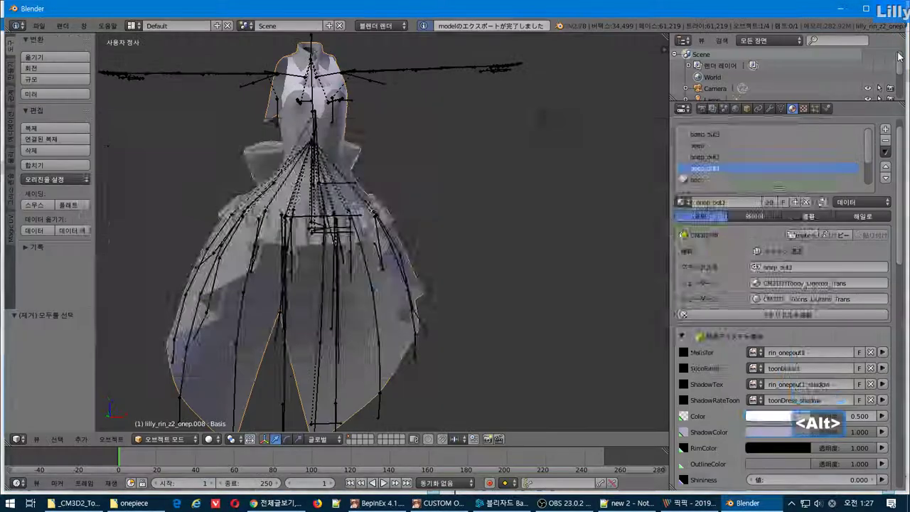
- Switch to the game, close the onepiece export and material editing windows, and hide the ACCex window
key("alt+Tab")
key("alt+Tab")
key("alt+Tab")
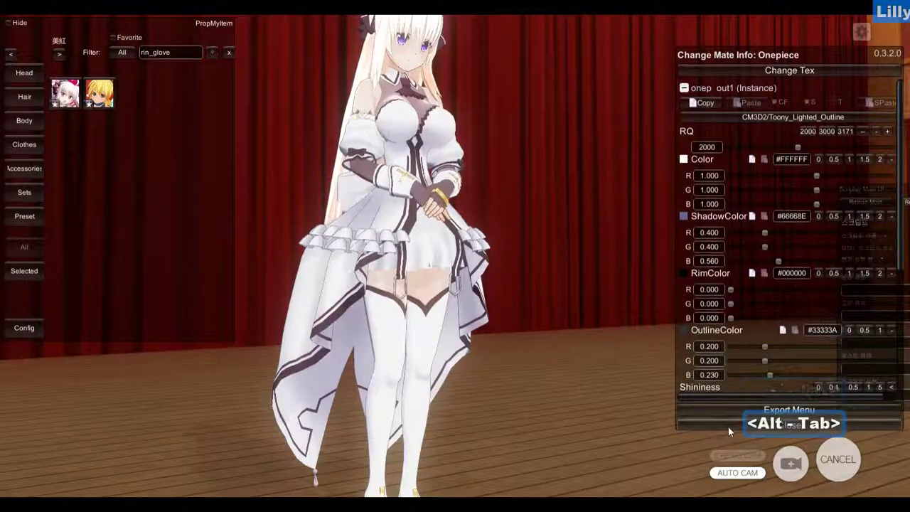
left_click(727, 411)
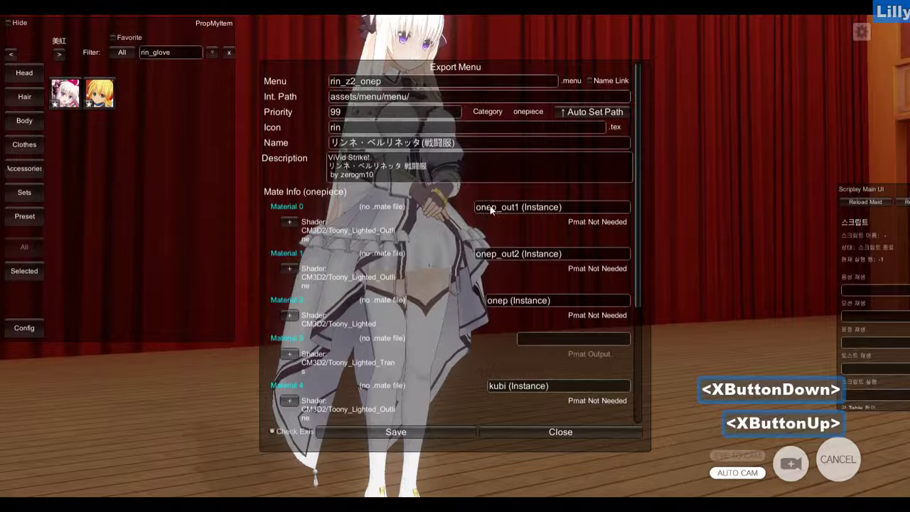
left_click(577, 430)
left_click(726, 425)
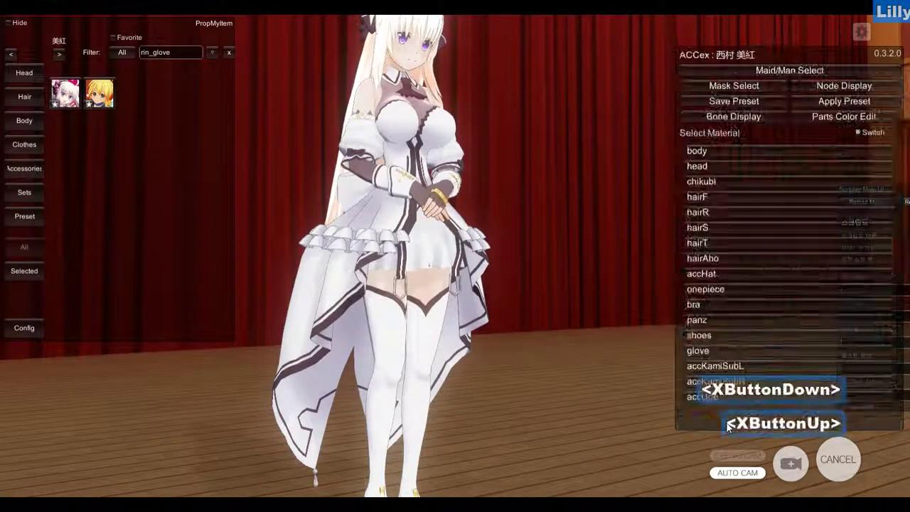
key("F12")
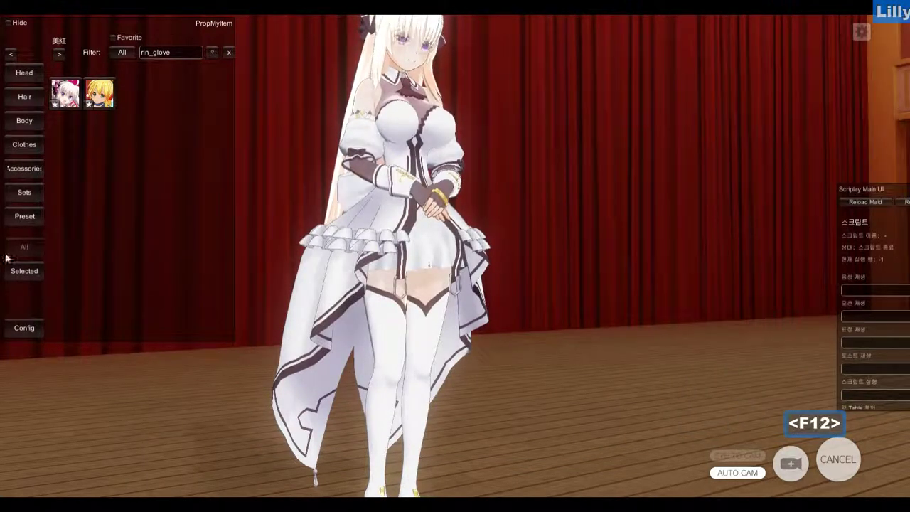
- List all One Piece clothes without a filter, put the fourth variant of the Rinne dress on the maid, and inspect it from several angles
left_click(35, 149)
left_click(84, 179)
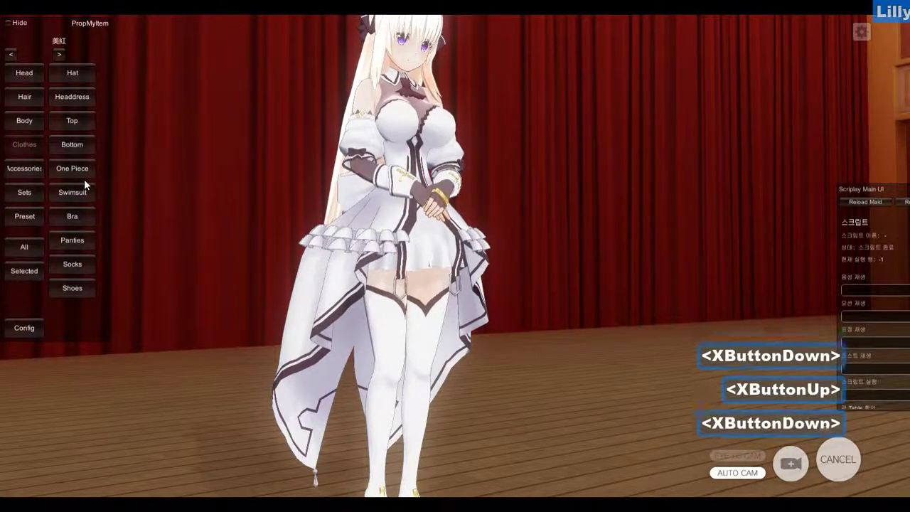
left_click(291, 52)
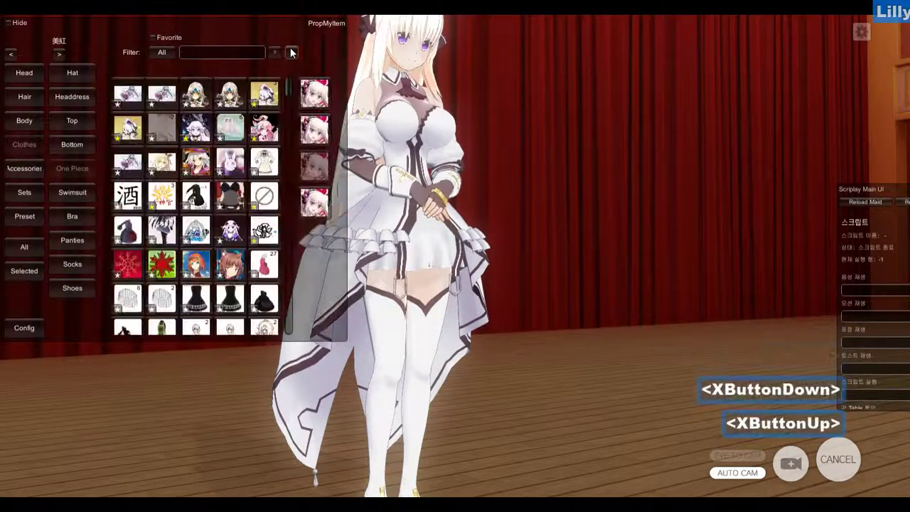
left_click(314, 214)
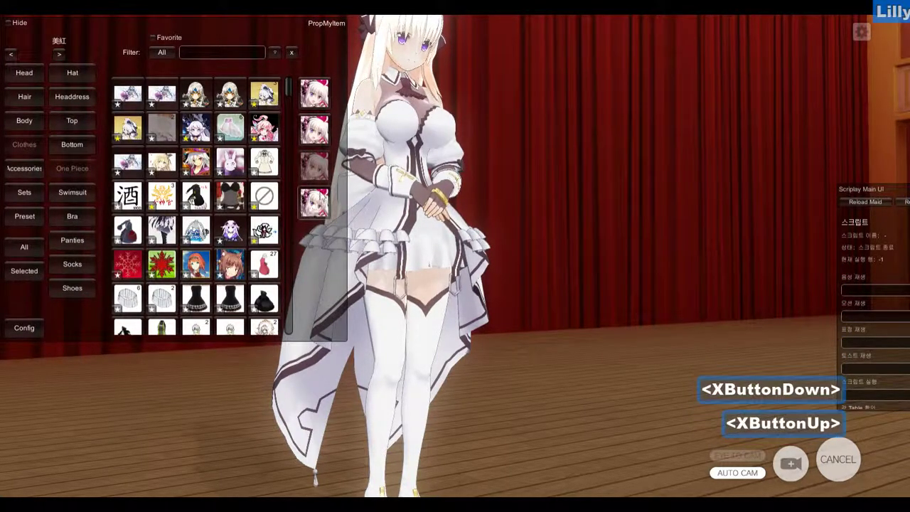
left_click(314, 206)
right_click_drag(431, 205, 516, 214)
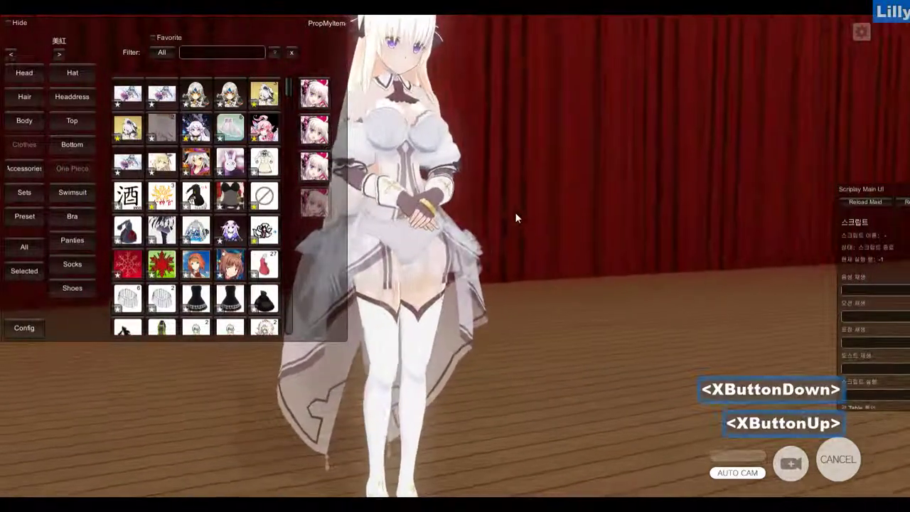
middle_click_drag(515, 213, 578, 219)
right_click_drag(578, 219, 621, 217)
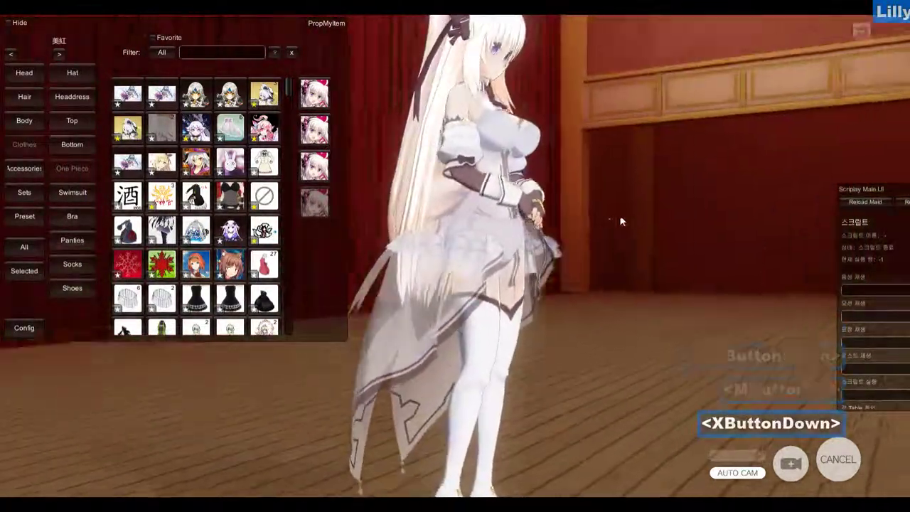
left_click_drag(620, 222, 531, 231)
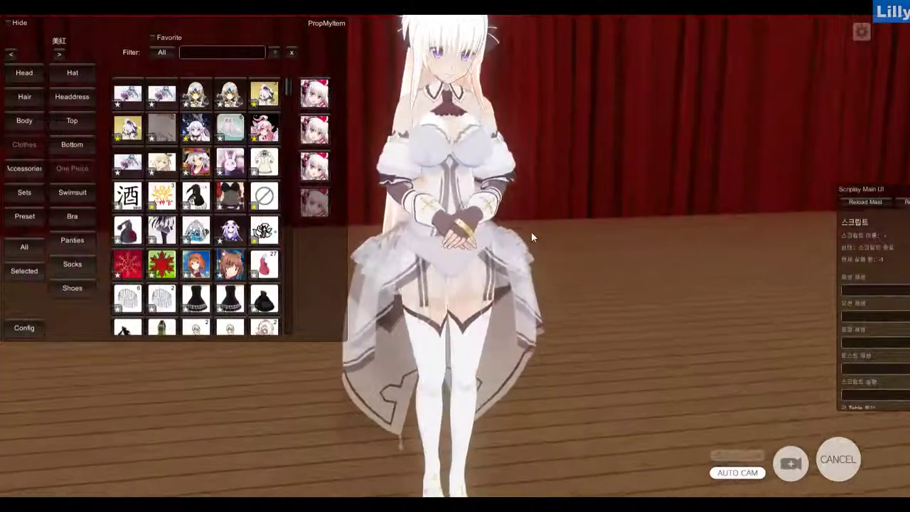
- Try on the third, first and second variants of the dress for comparison and return to the fourth
left_click(314, 166)
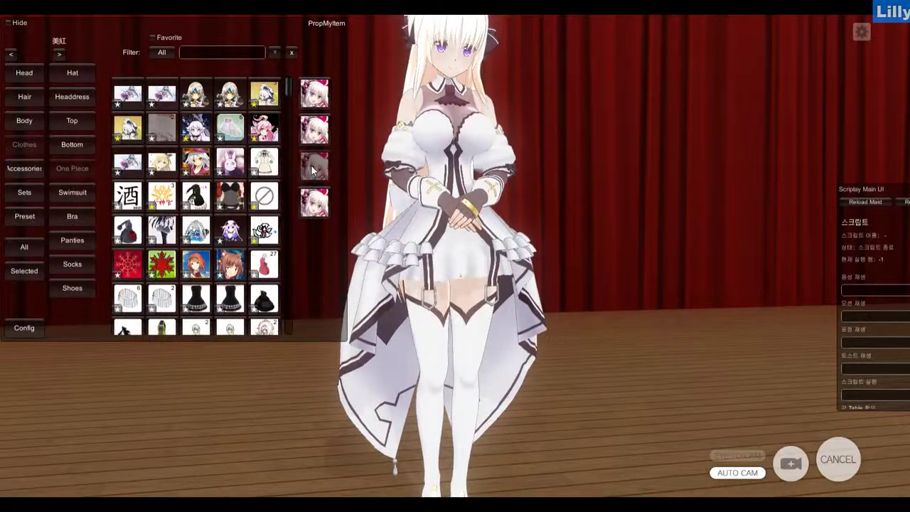
left_click(309, 101)
left_click(316, 127)
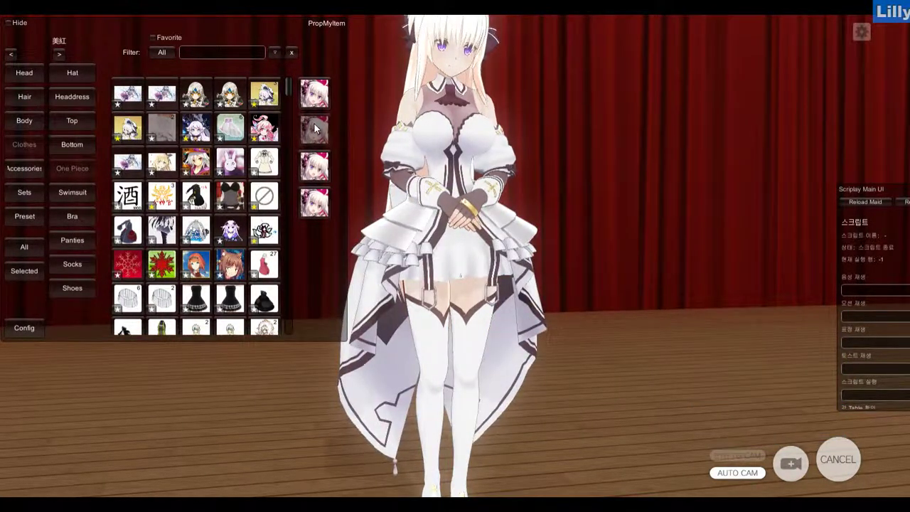
left_click(313, 206)
- Open the onepiece materials in ACCex and set the colour alpha of onep_out3 to about 0.49
key("F12")
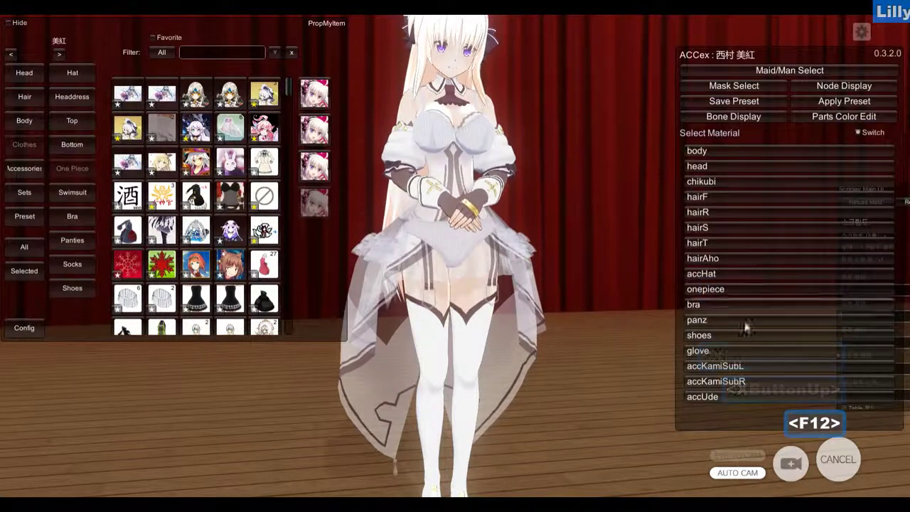
left_click(726, 290)
left_click(684, 88)
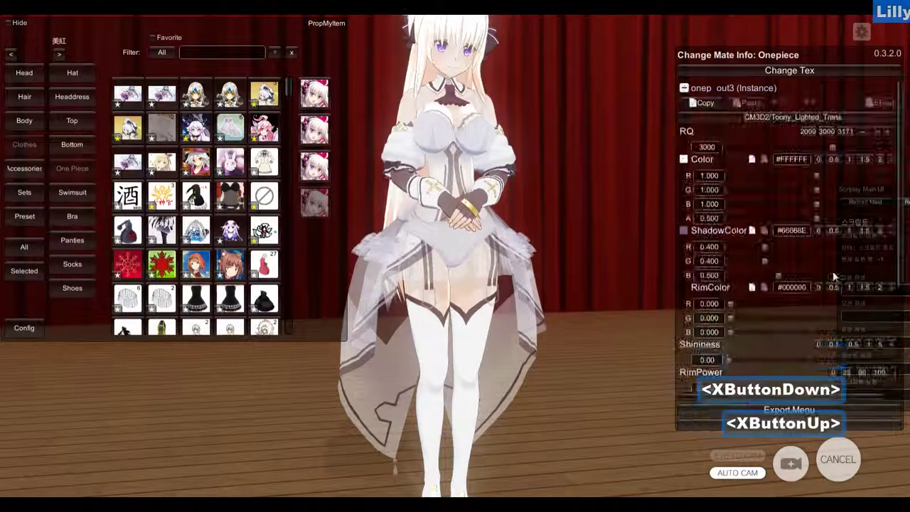
left_click_drag(895, 225, 817, 214)
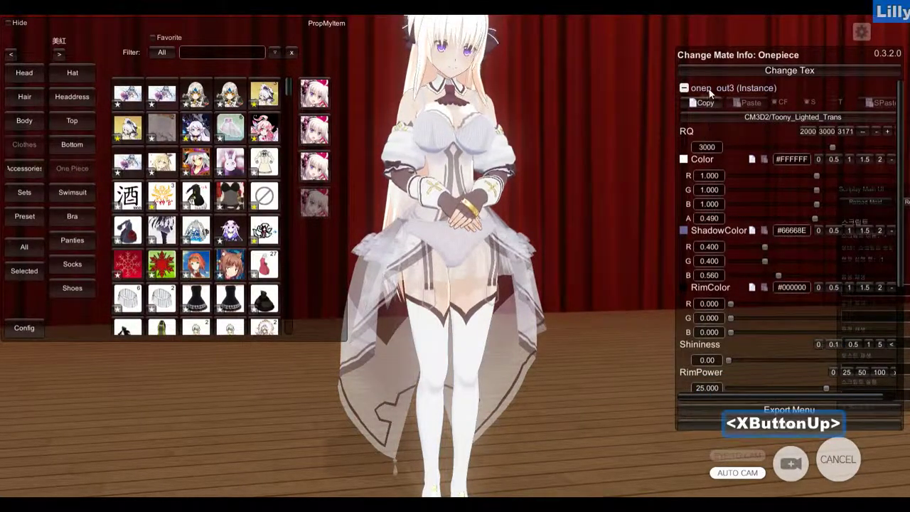
left_click(684, 88)
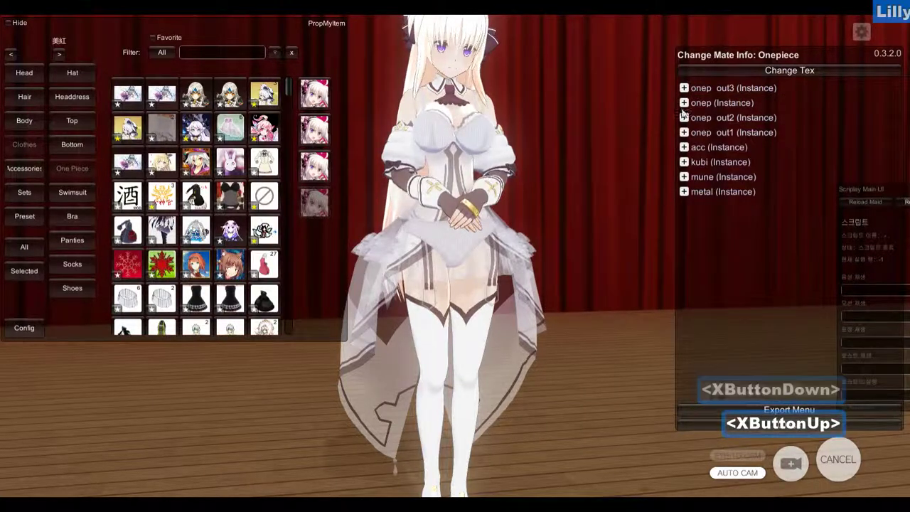
- Raise the colour alpha of the onep material to 1.000 and check the dress
left_click(684, 103)
left_click_drag(817, 234, 902, 257)
right_click_drag(513, 257, 535, 214)
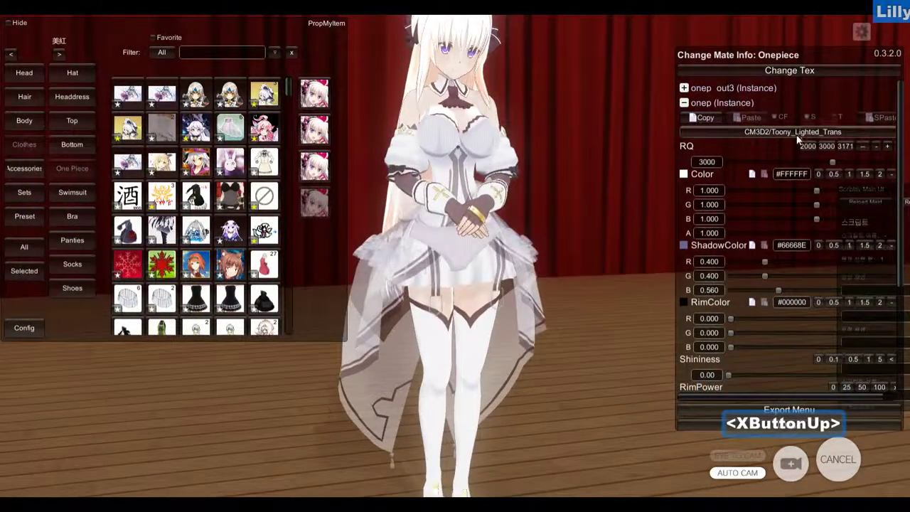
- Change the onep material's shader to CM3D2/Toony_Lighted_Outline and set its render queue to 3171
left_click(790, 132)
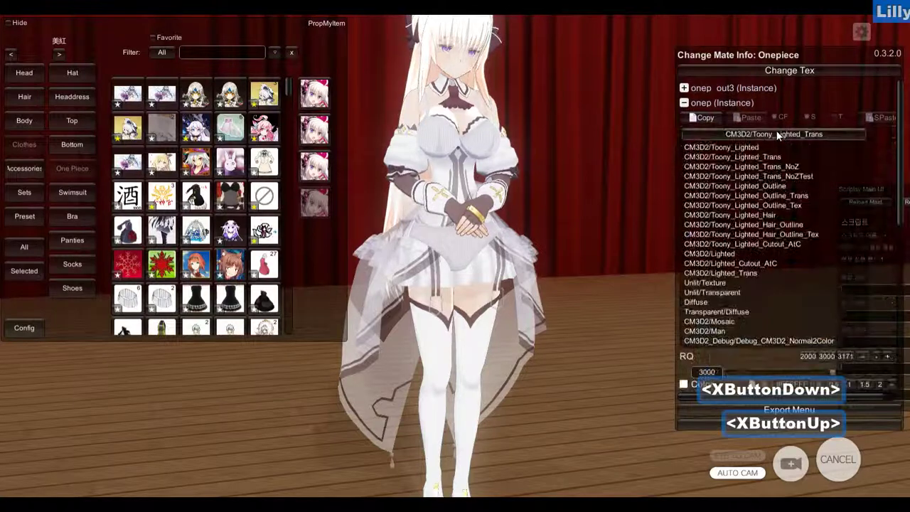
left_click(778, 186)
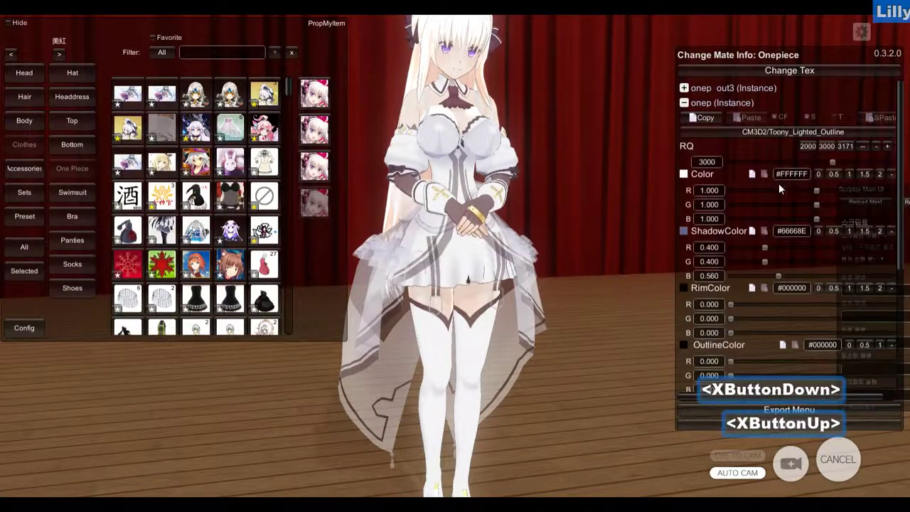
left_click_drag(778, 183, 538, 190)
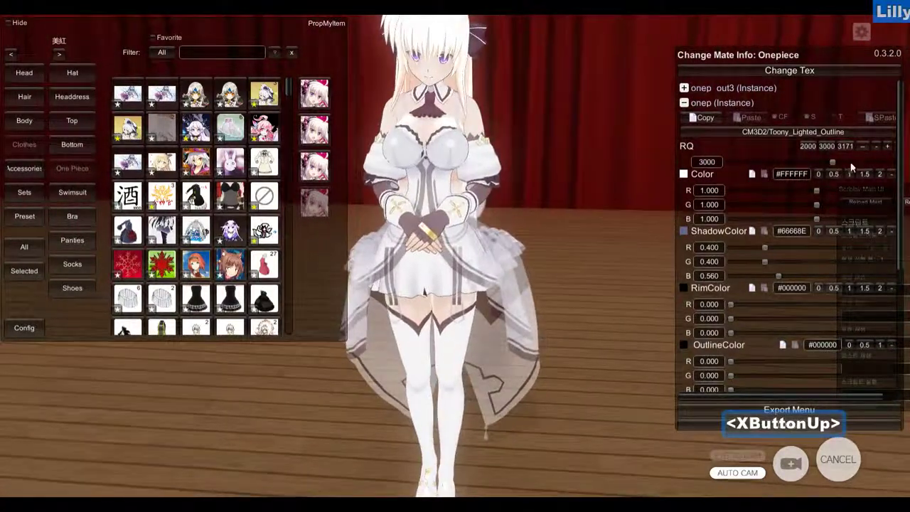
left_click(846, 145)
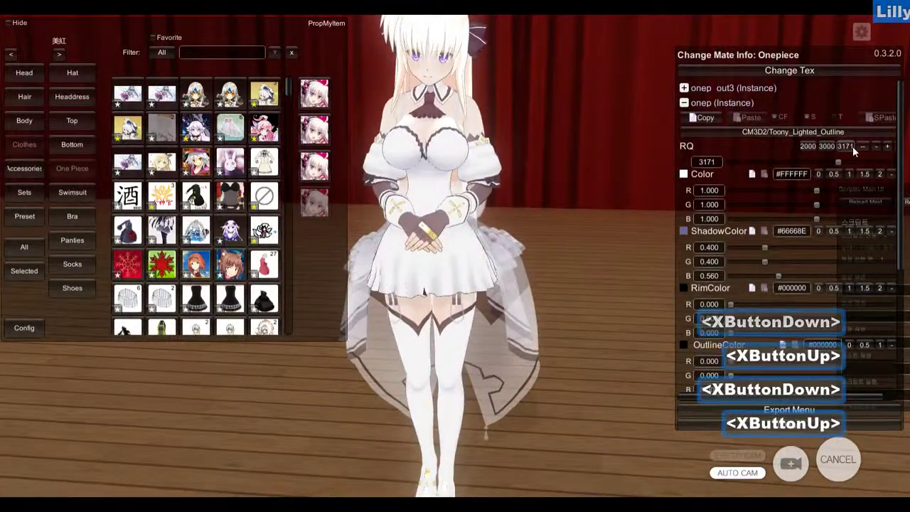
left_click_drag(536, 202, 592, 174)
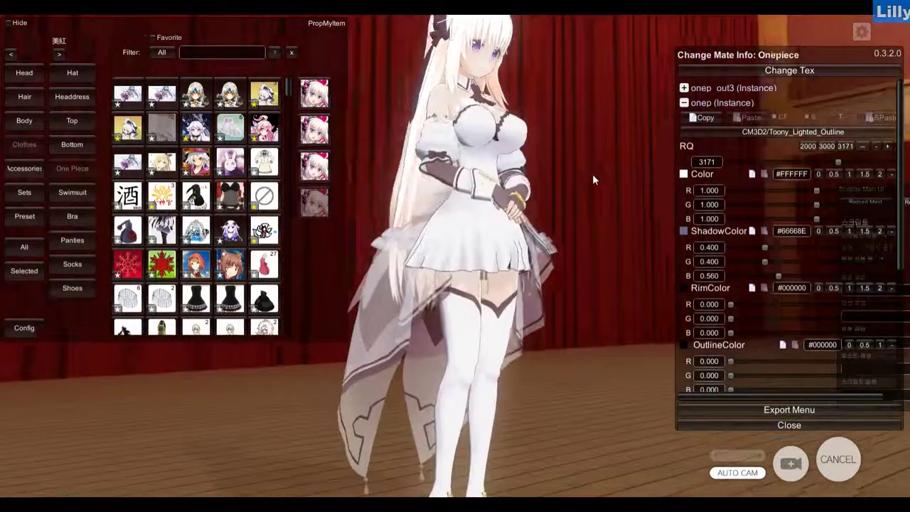
left_click(684, 103)
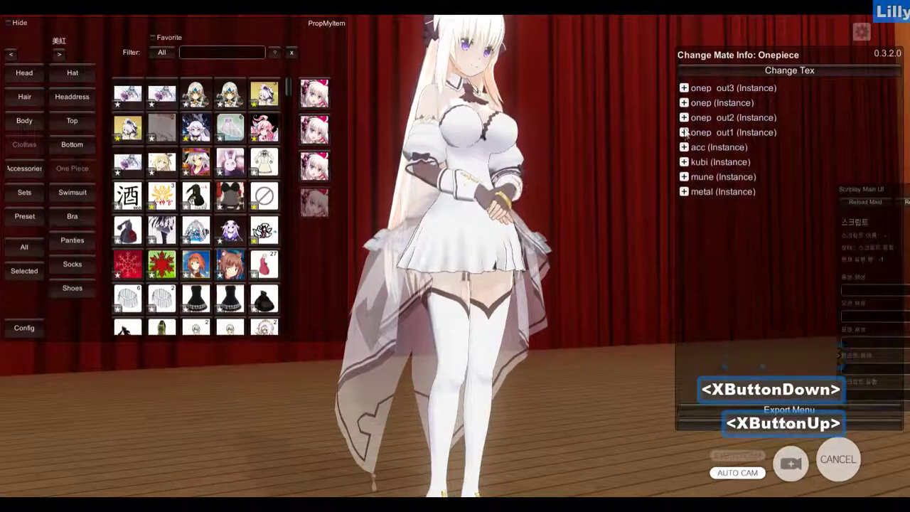
- Set the onep_out2 material's colour alpha to about 0.498 and its render queue to 3171
left_click(684, 118)
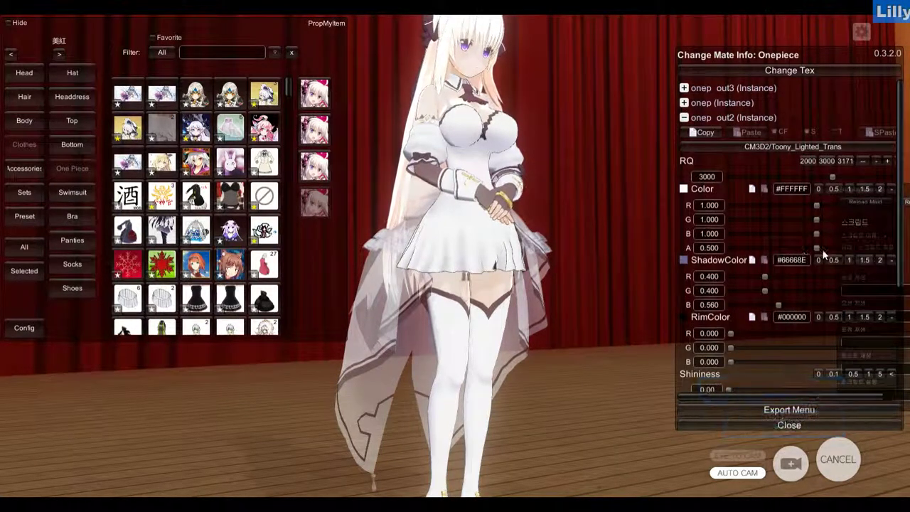
left_click_drag(802, 256, 901, 256)
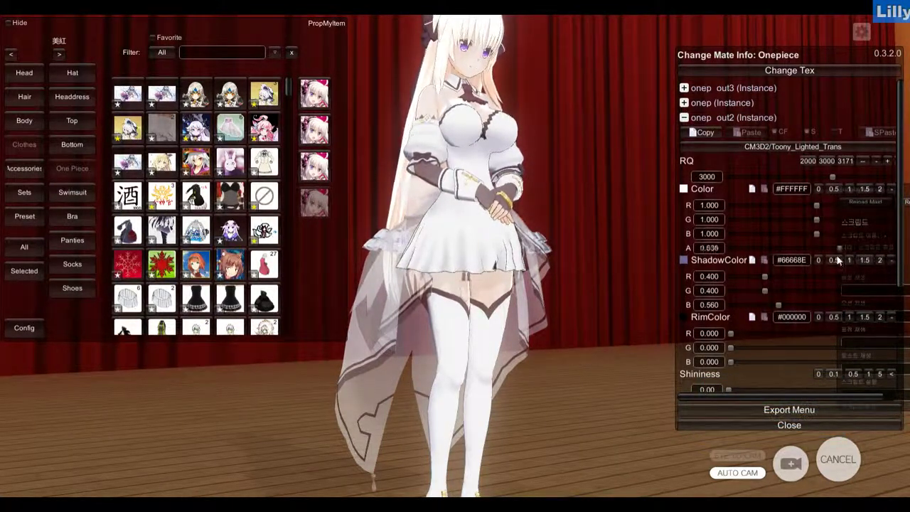
left_click(844, 162)
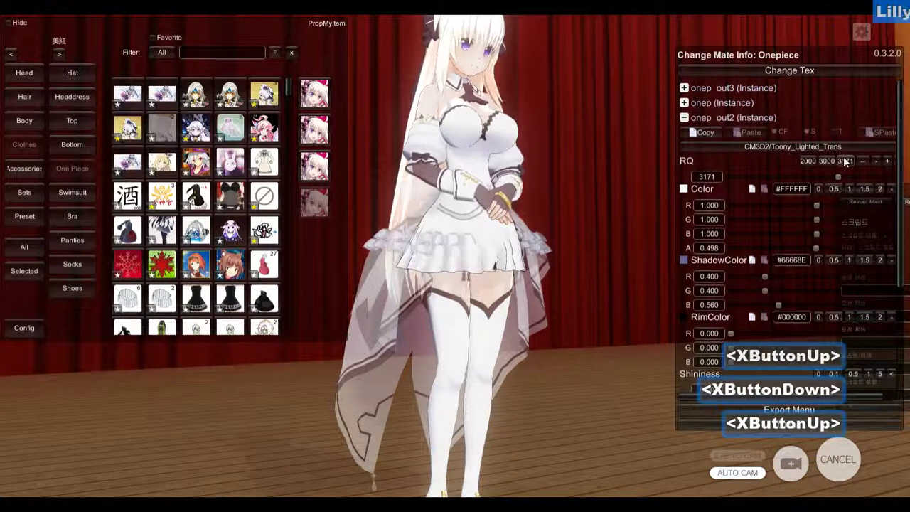
left_click(684, 118)
- Set the onep_out1 material's colour alpha to about 0.493 and its render queue to 3171, and check the dress
left_click(684, 133)
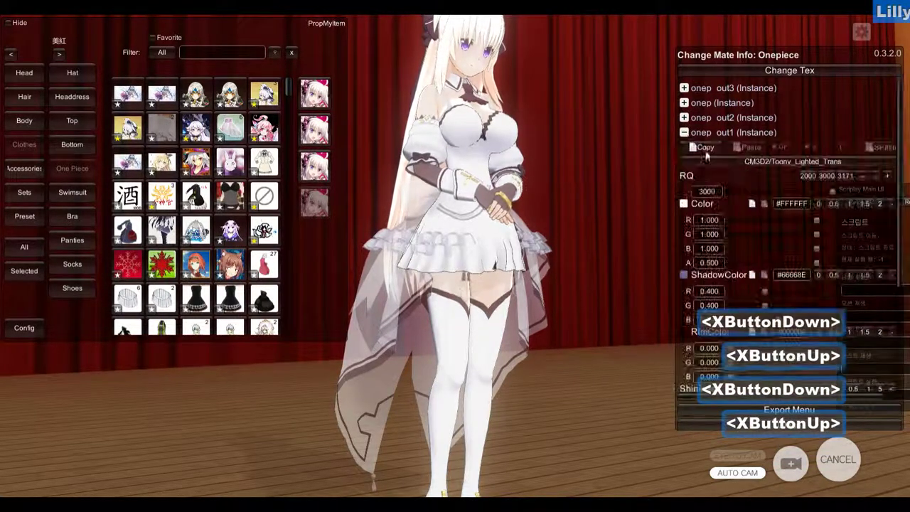
mouse_move(817, 259)
left_mouse_down()
mouse_move(801, 265)
mouse_move(815, 262)
left_mouse_up()
left_click(845, 176)
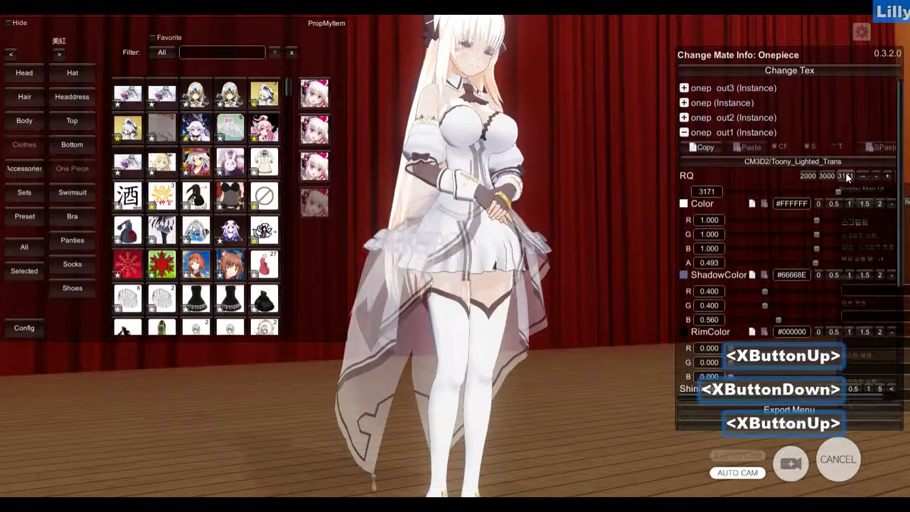
left_click_drag(592, 190, 493, 222)
left_click(684, 132)
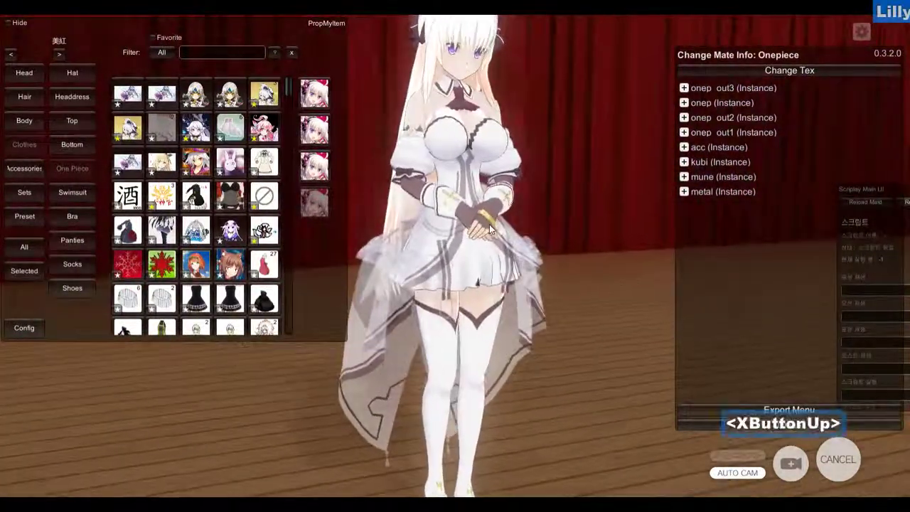
- Open the Export Menu for the onepiece and check the existing menu file names in the onepiece folder
left_click(702, 410)
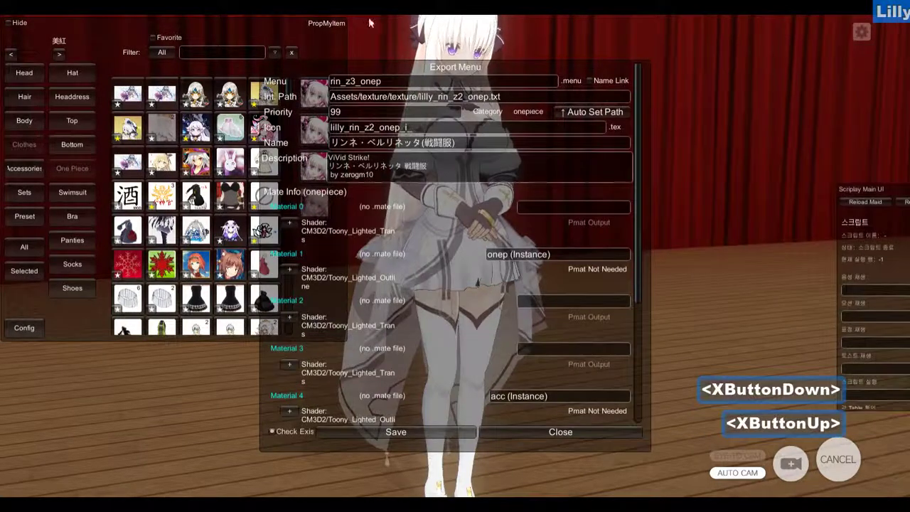
key("alt+Tab")
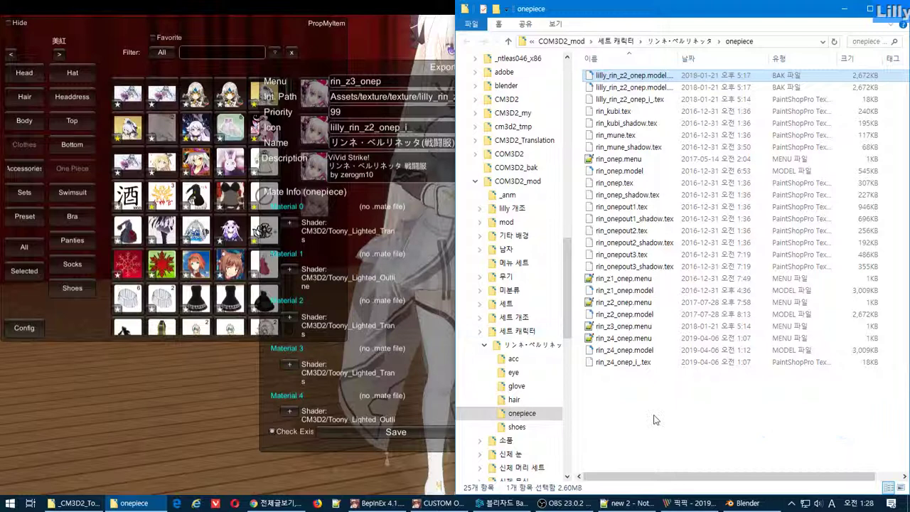
left_click(646, 385)
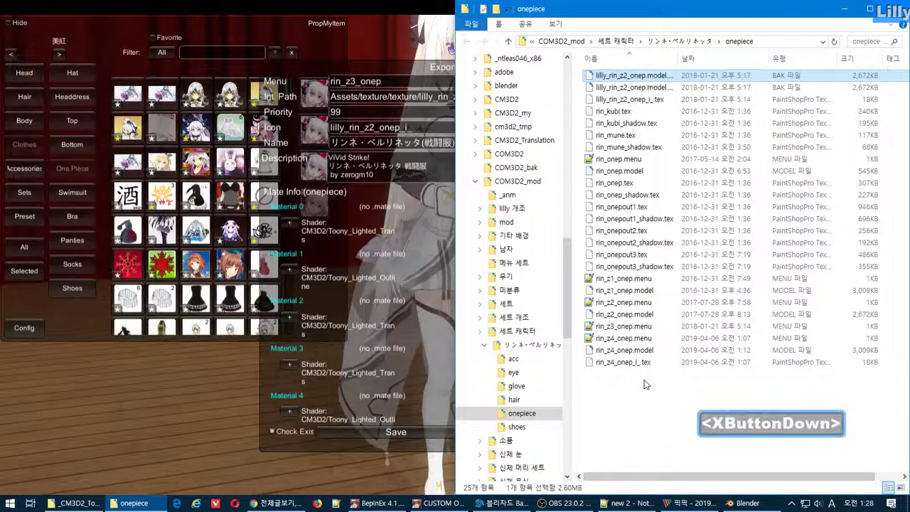
- Rename the exported menu to rin_z5_onep, enable Name Link, and set the internal path automatically
left_click(386, 84)
key("Delete")
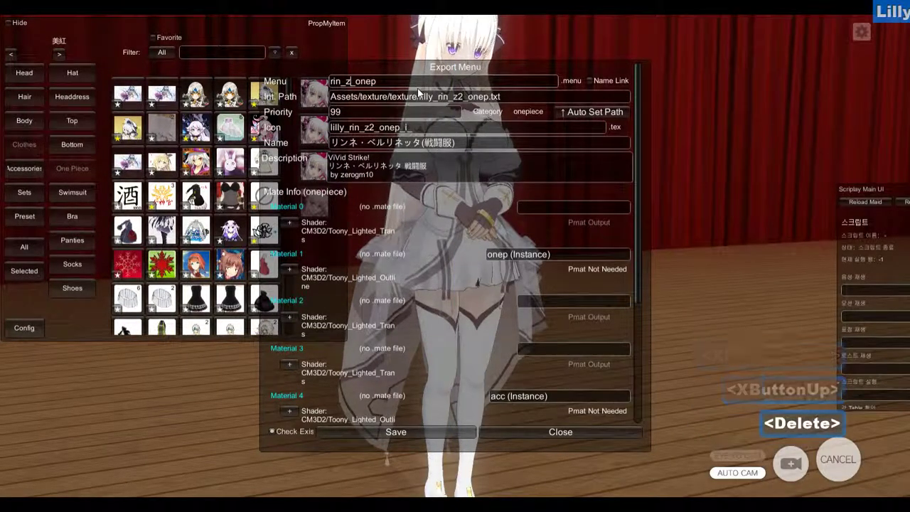
left_click(605, 83)
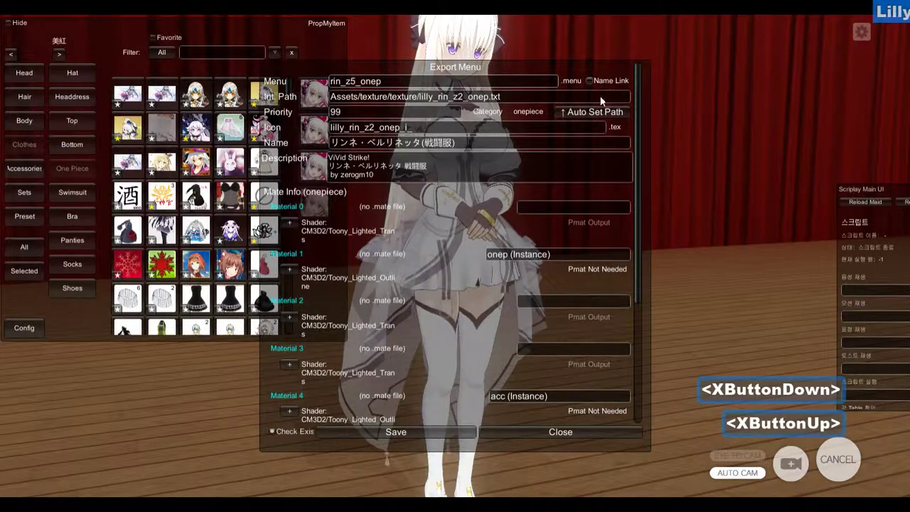
left_click(591, 111)
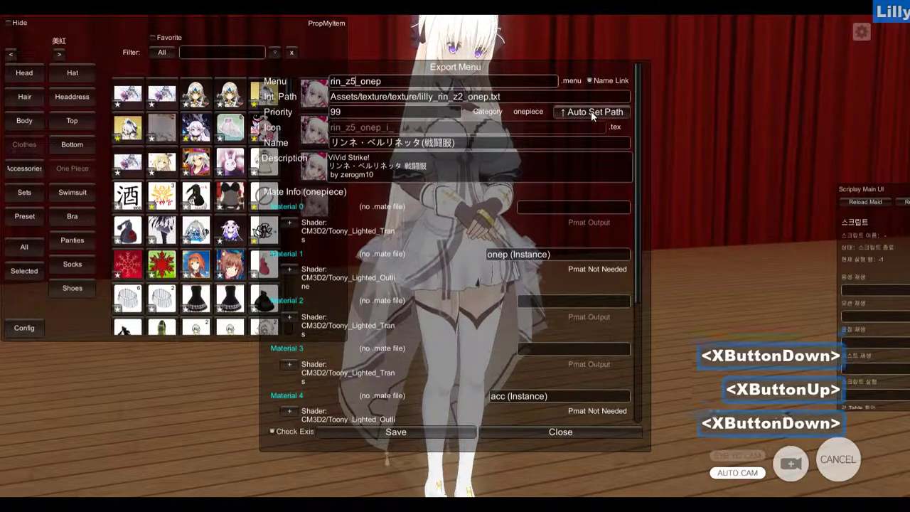
- Save the rin_z5_onep menu export and check the output folders under COM3D2\Mod\ACC in the file explorer
left_click(392, 429)
left_click(491, 288)
key("super")
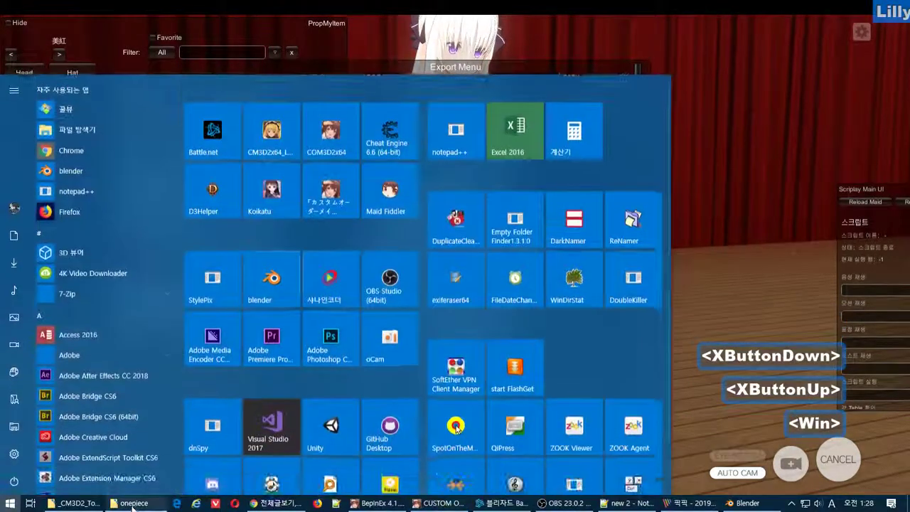
left_click(75, 503)
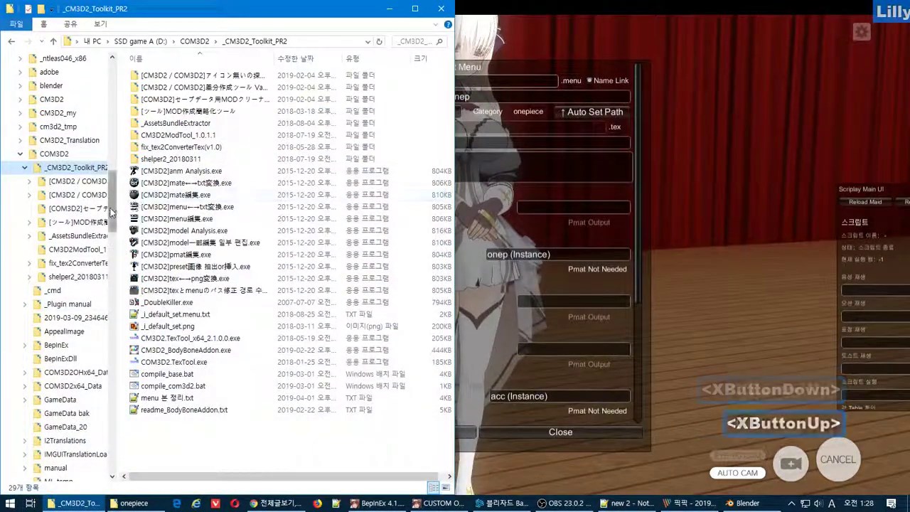
left_click_drag(110, 211, 128, 245)
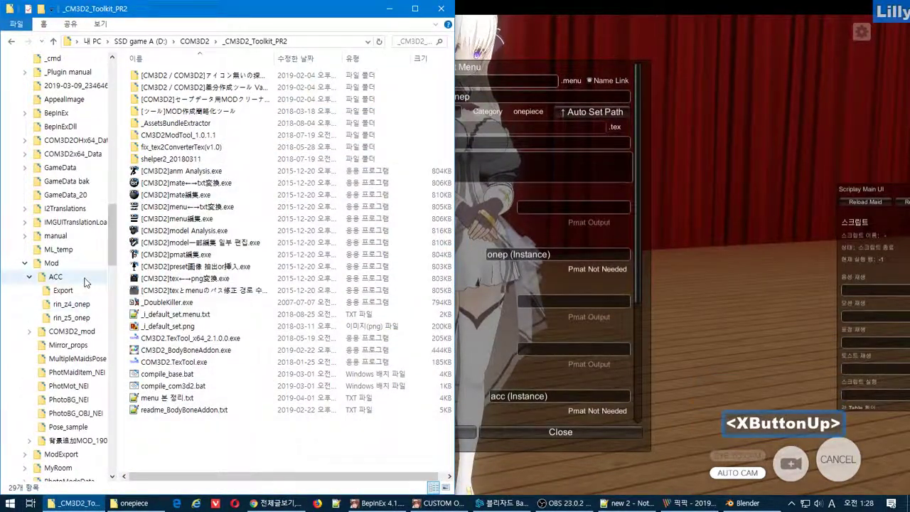
left_click(78, 305)
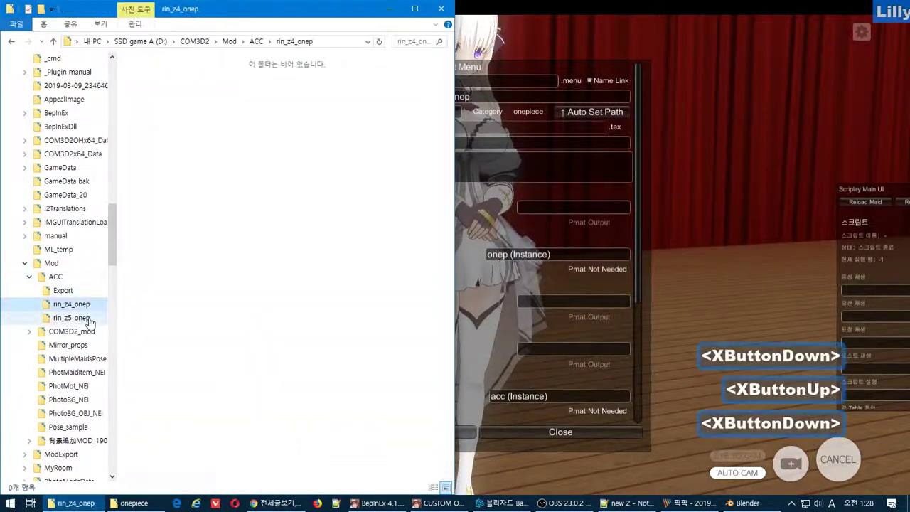
- Delete the rin_z4_onep and rin_z5_onep folders from Mod\ACC
left_click(81, 278)
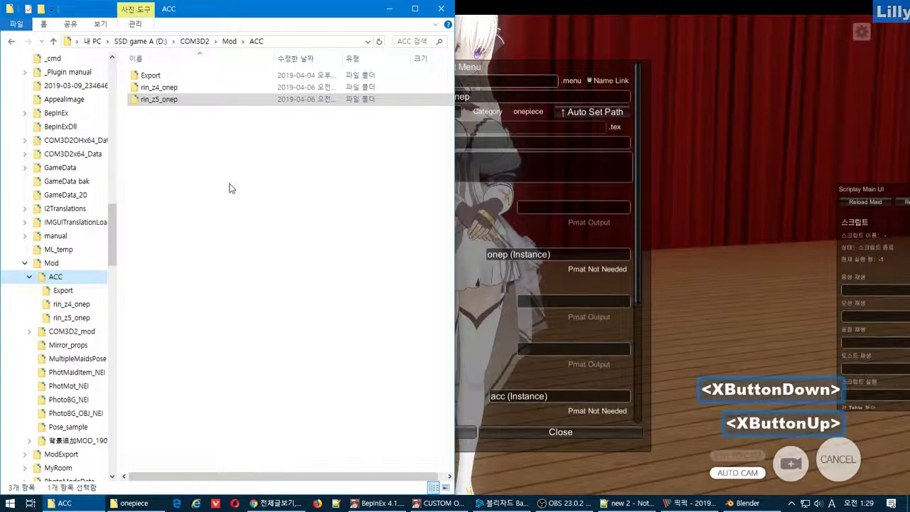
left_click_drag(228, 177, 156, 89)
key("Delete")
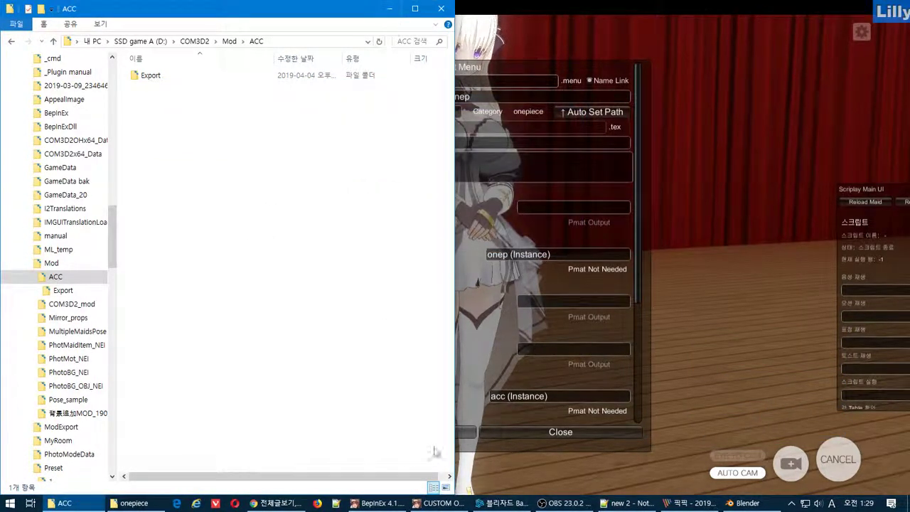
- Back in the game's Export Menu, try to paste the menu name rin_z5_onep into the empty Material 0 and Material 2 name fields
left_click(491, 389)
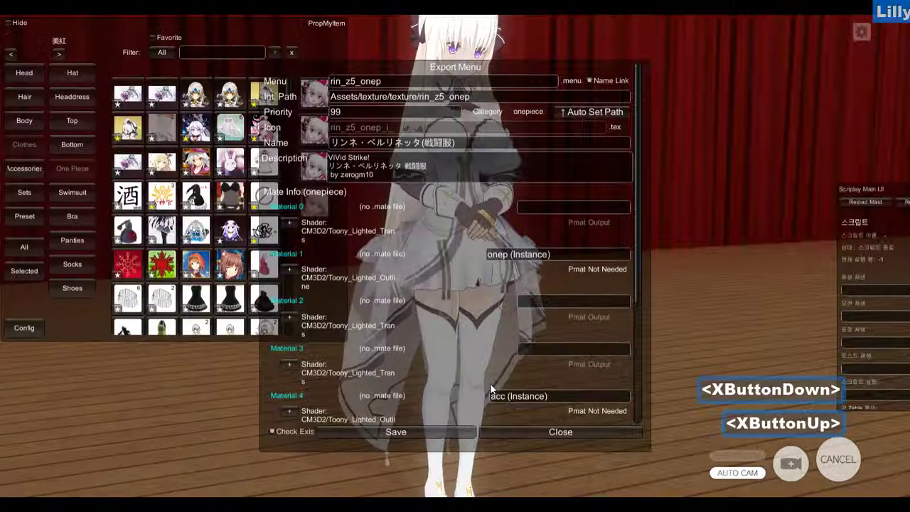
left_click(544, 205)
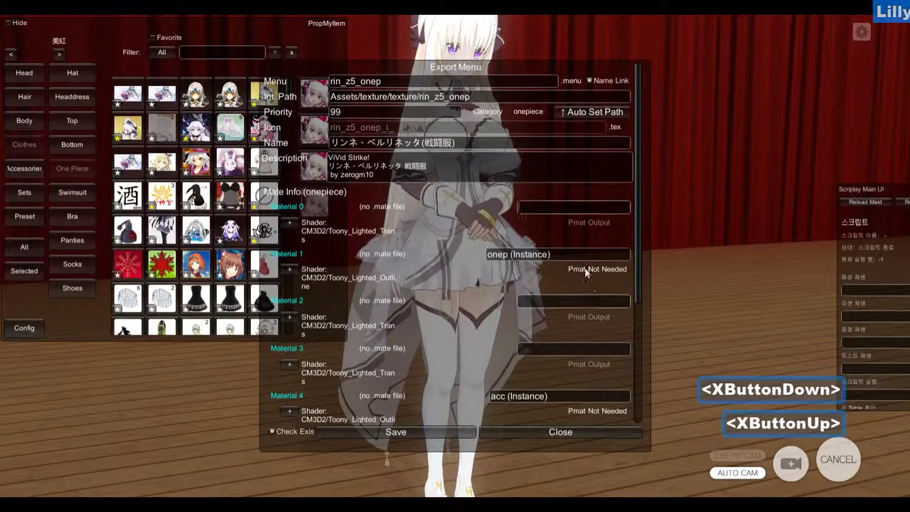
mouse_move(641, 269)
left_mouse_down()
mouse_move(637, 296)
mouse_move(646, 264)
left_mouse_up()
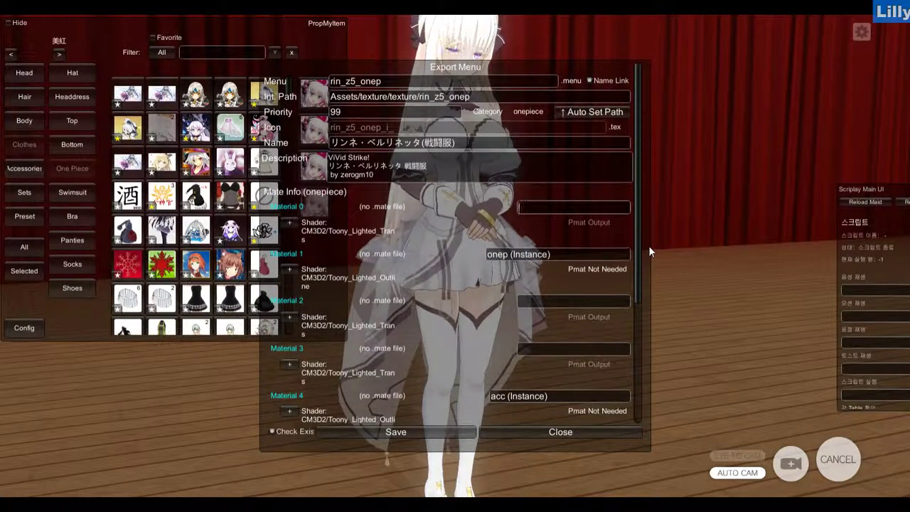
left_click(545, 202)
left_click(545, 202)
left_click(377, 84)
left_click_drag(384, 82, 250, 63)
key("ctrl+c")
left_click(563, 209)
key("ctrl+v")
left_click(577, 301)
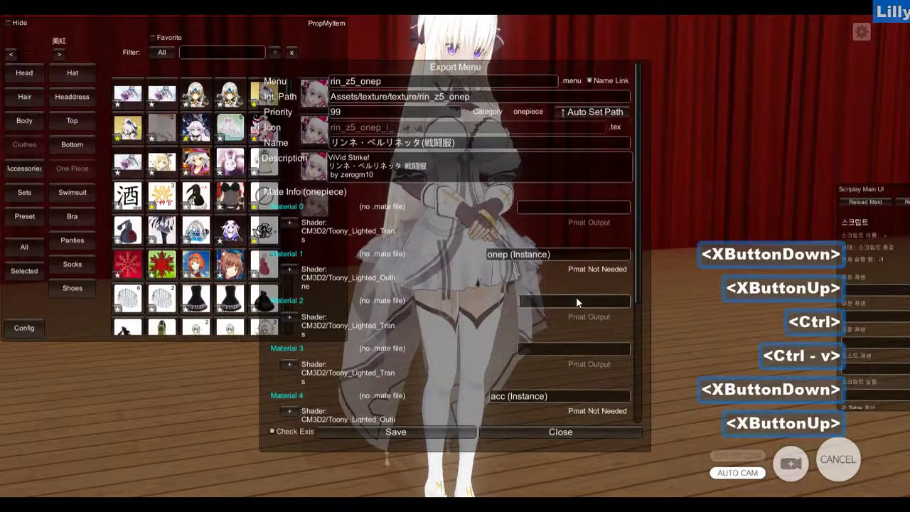
key("ctrl+v")
key("d")
key("d")
key("d")
left_click(630, 289)
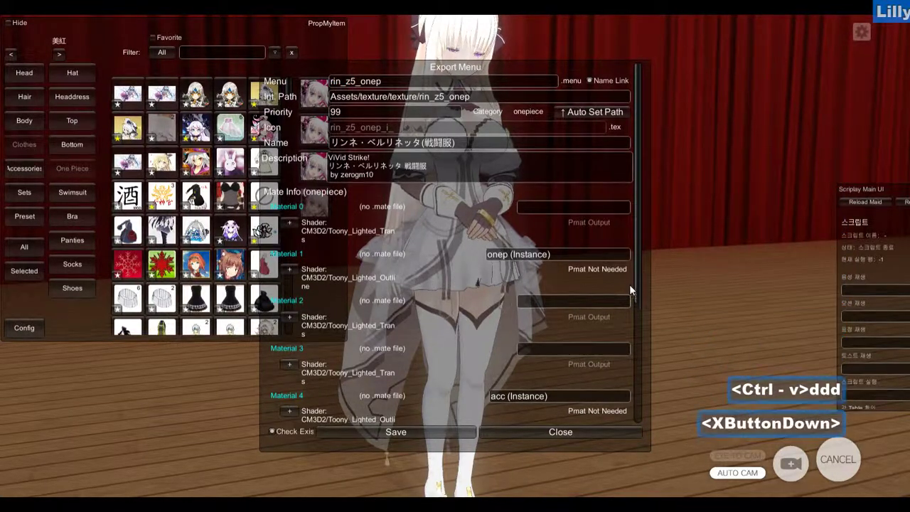
left_click_drag(641, 290, 639, 256)
- Expand Material 0's texture details and review all the materials down to the additem model entry
left_click(290, 223)
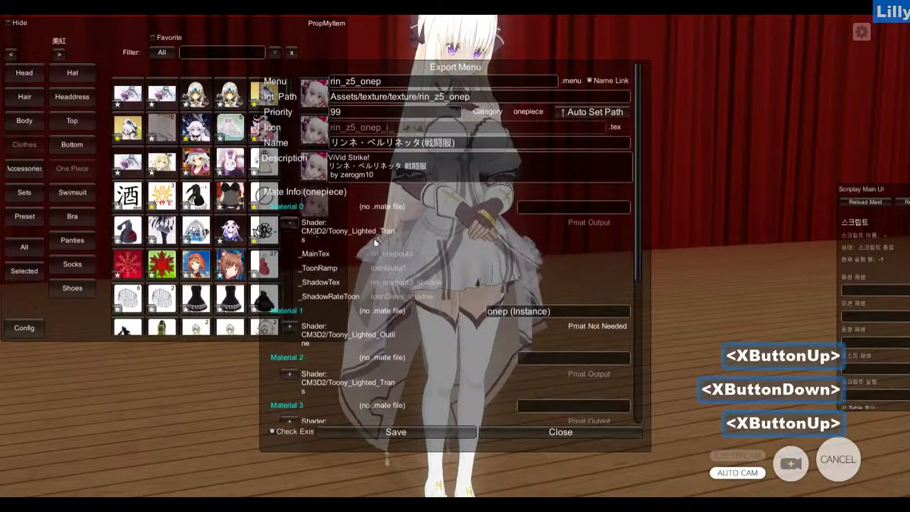
left_click(398, 283)
left_click(546, 206)
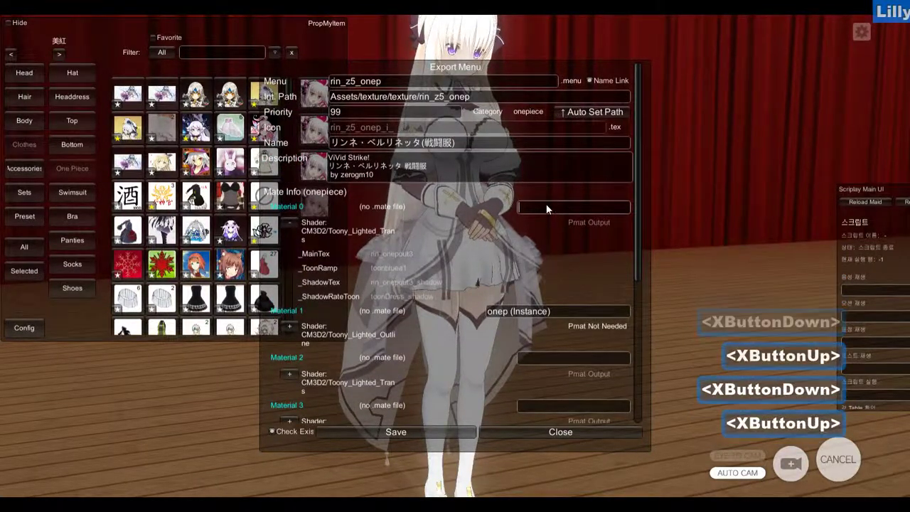
left_click(633, 227)
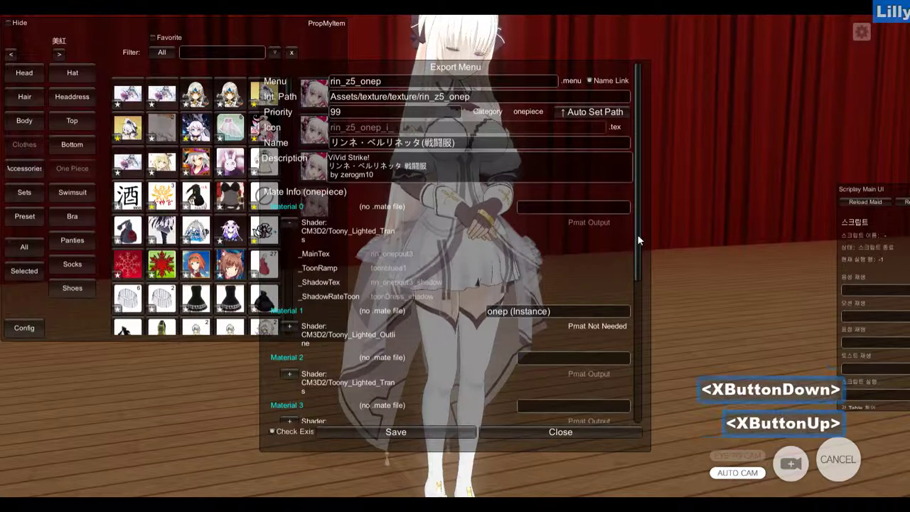
left_click_drag(637, 234, 626, 395)
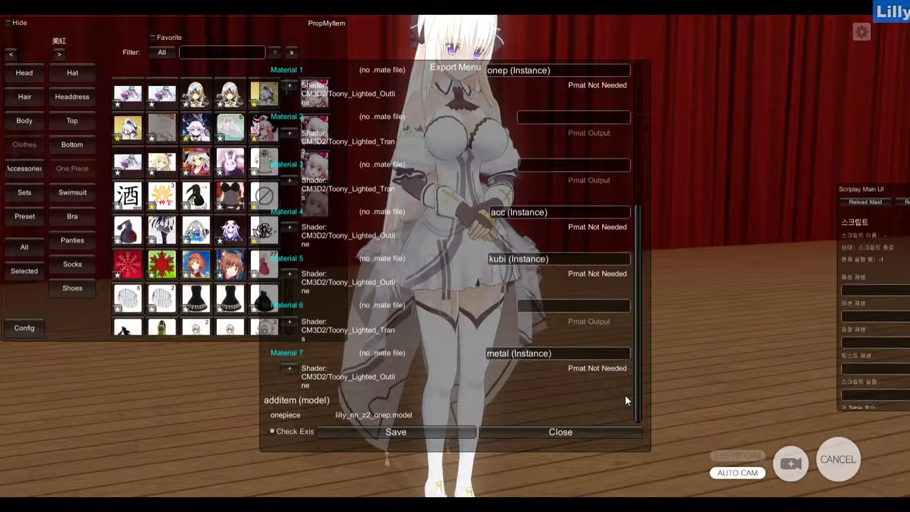
left_click_drag(626, 381, 634, 119)
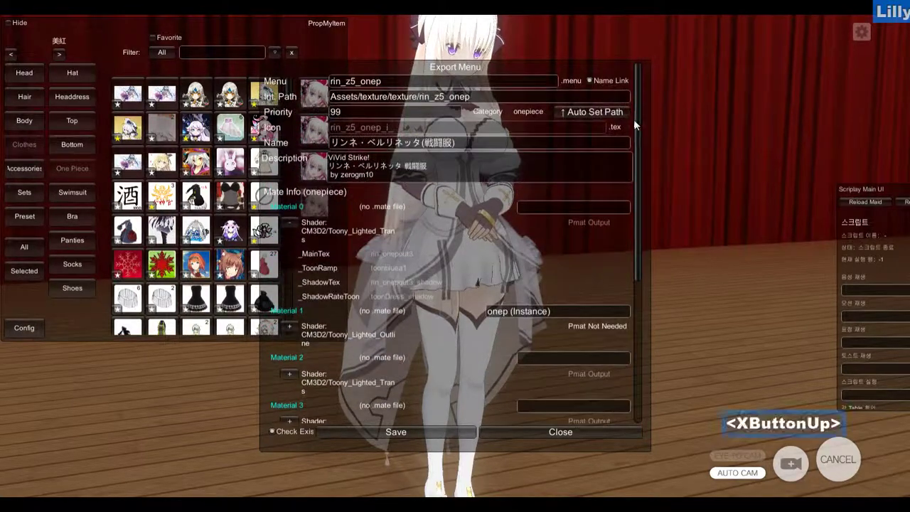
- Turn off the existing-file check, save the menu export again, and open the rin_z5_onep output folder
left_click(614, 112)
left_click_drag(635, 211, 621, 391)
left_click(322, 415)
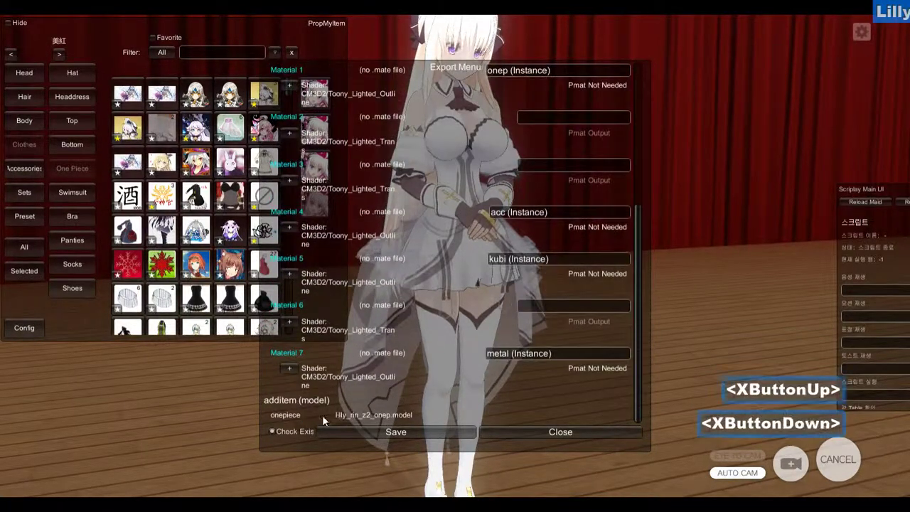
left_click(359, 418)
left_click(290, 435)
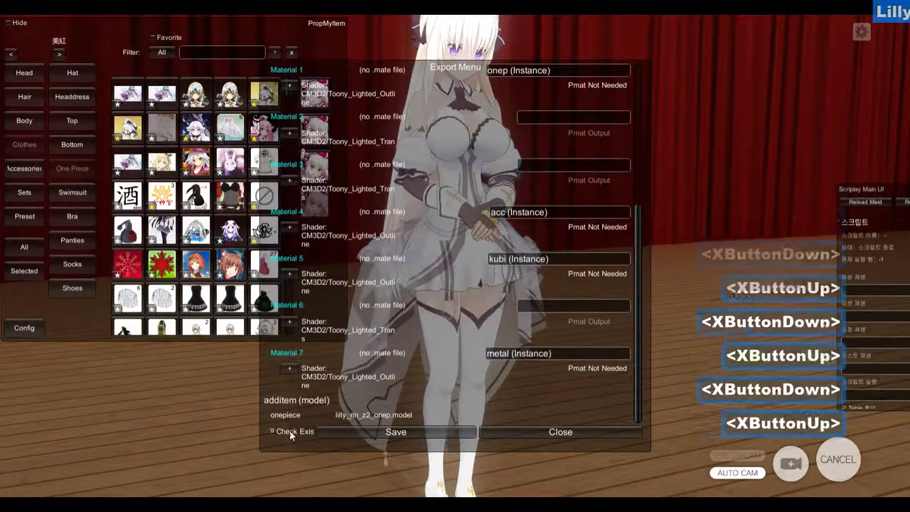
left_click(335, 432)
left_click(494, 289)
key("alt+Tab")
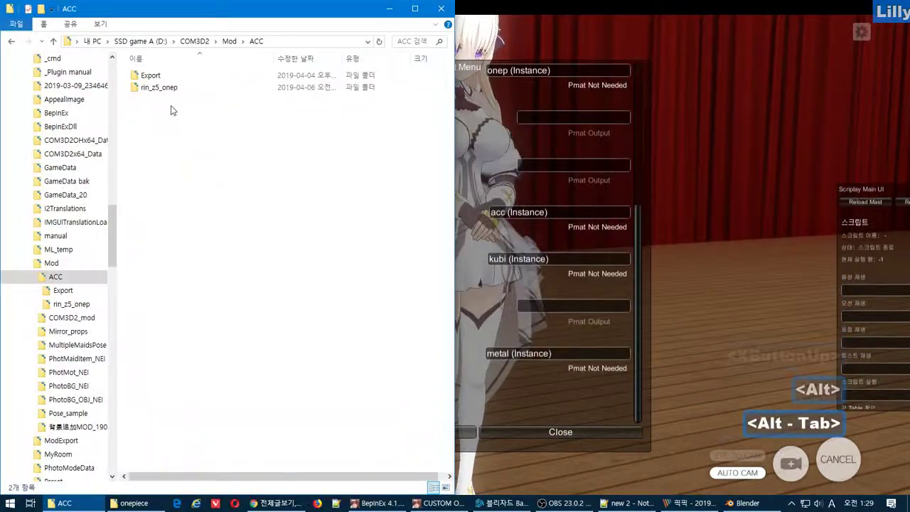
double_click(163, 88)
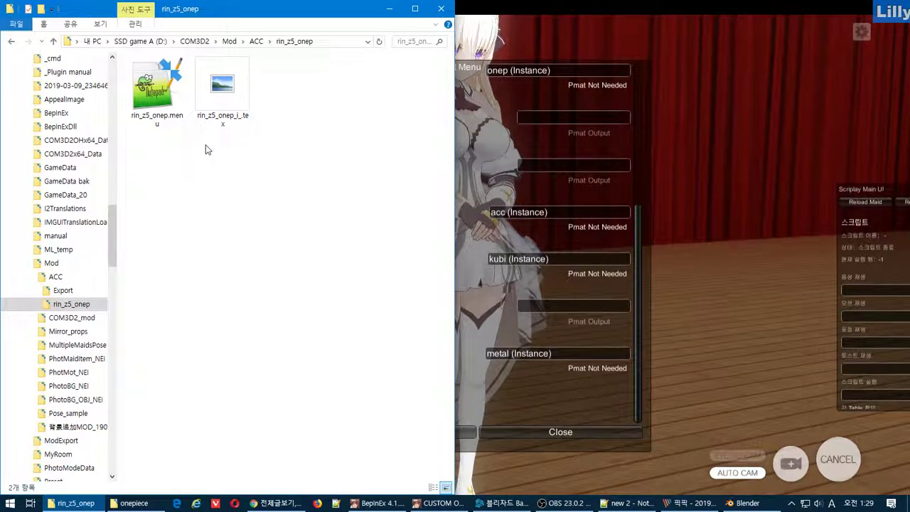
- Switch to Notepad++ and write the note "복사 안될때가 더많은", then minimize the editor
left_click(626, 503)
left_click(653, 222)
type("qhrt")
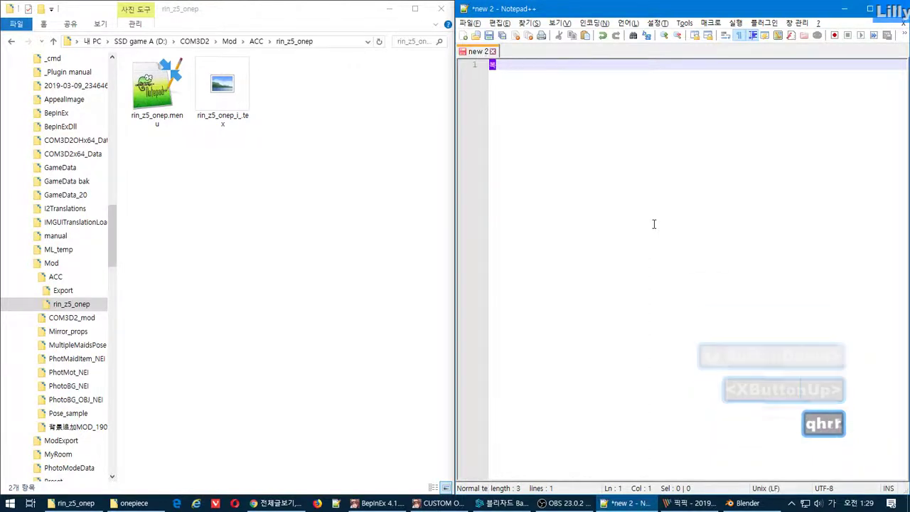
type("k dksehlfEork eja")
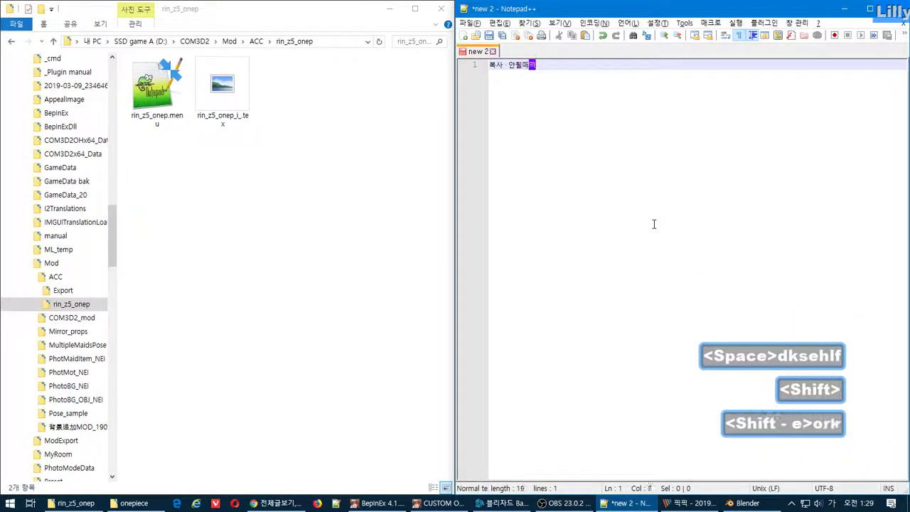
type("ksgd")
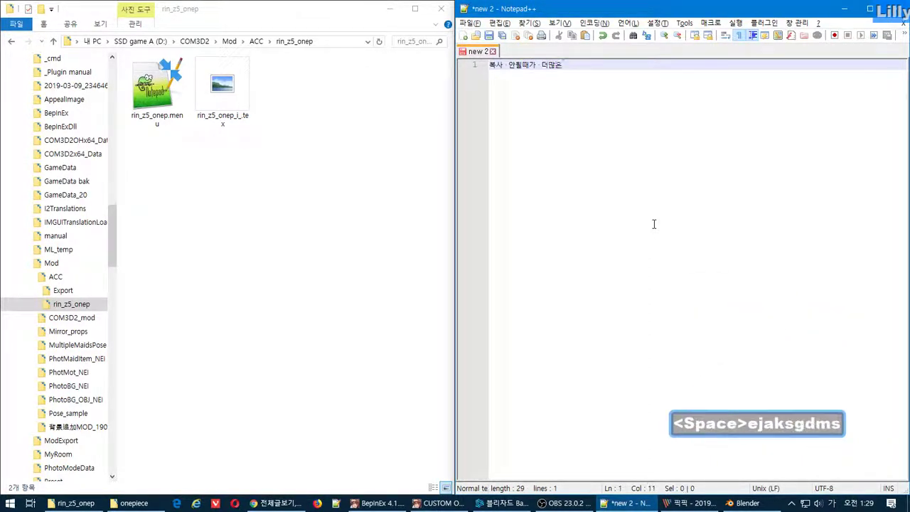
left_click(842, 10)
- Bring up the onepiece mod folder to check its rin_z4_onep files, and dock its window over the rin_z5_onep folder window
left_click(132, 504)
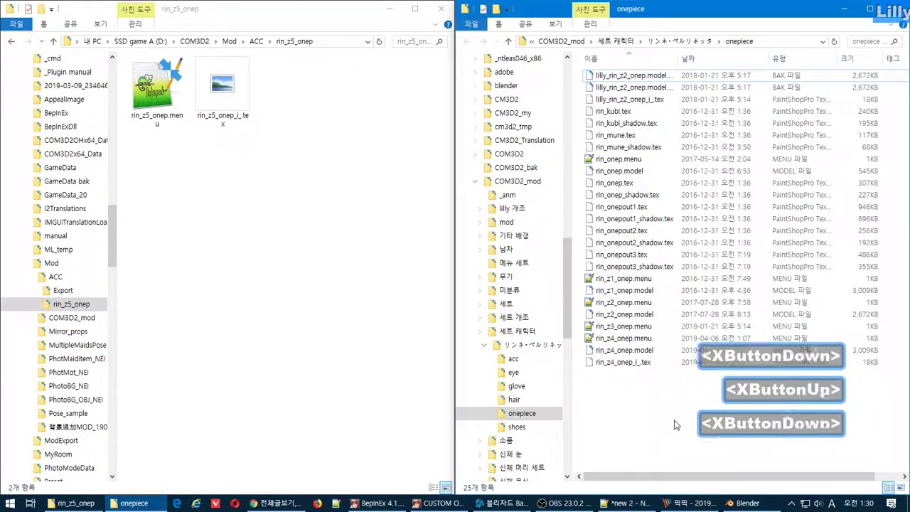
left_click(620, 339)
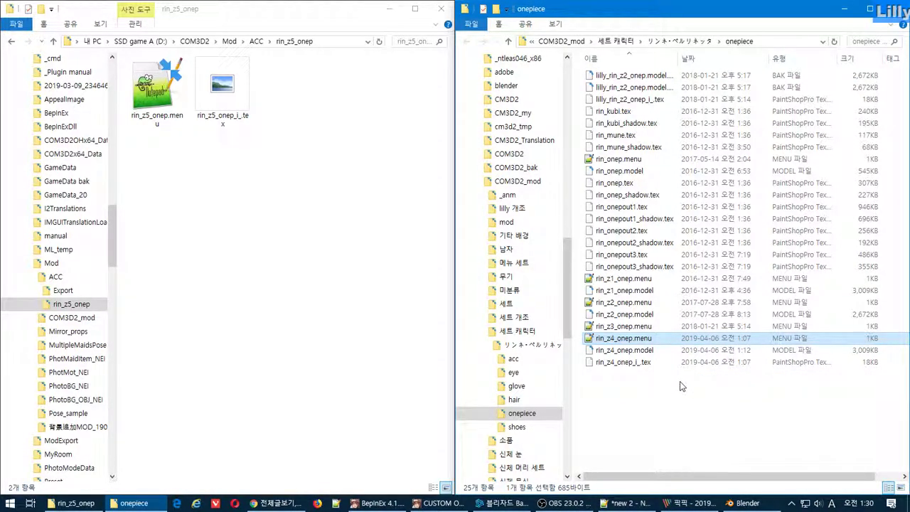
key("alt+Tab")
left_click_drag(448, 69, 2, 186)
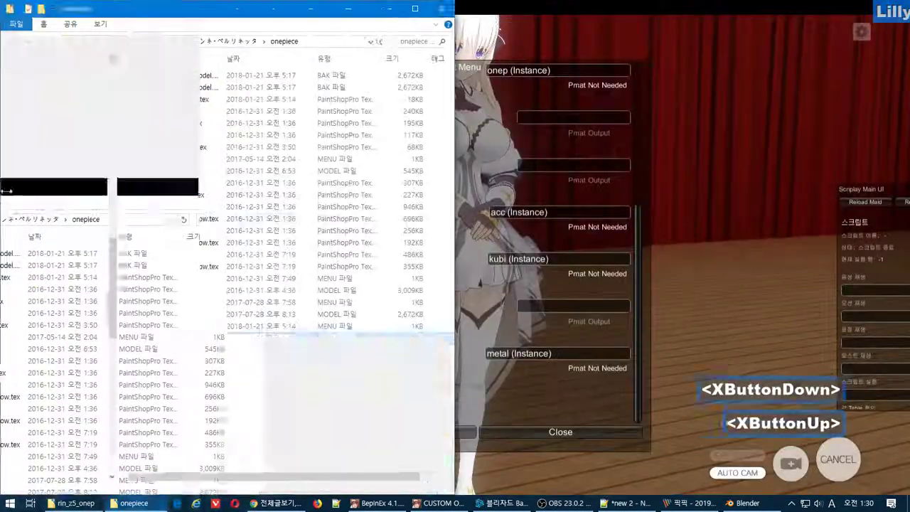
left_click(441, 342)
- Close the game's Export Menu and expand the onep_out3 material to view its settings
key("alt+Tab")
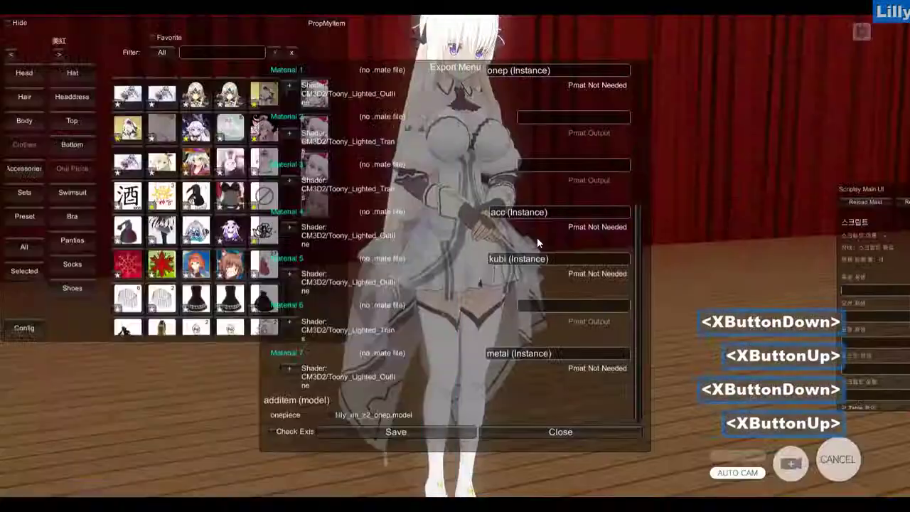
left_click(591, 429)
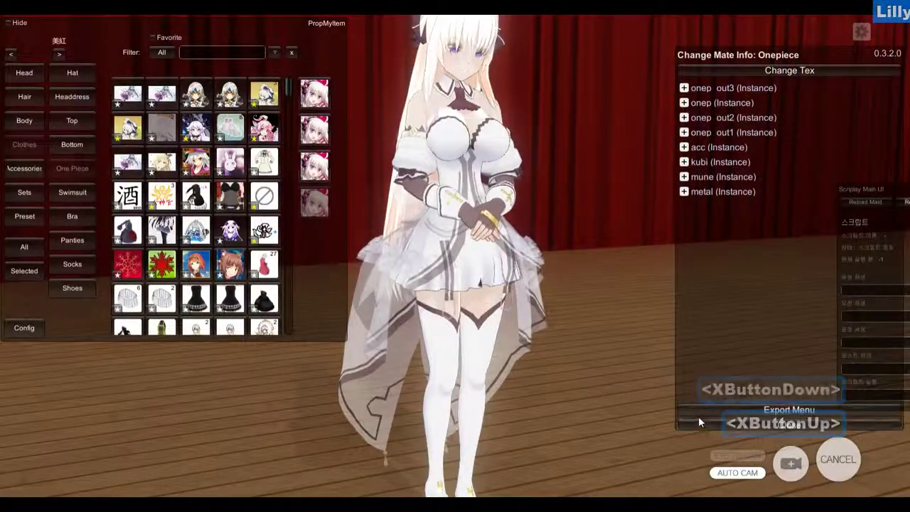
left_click(683, 88)
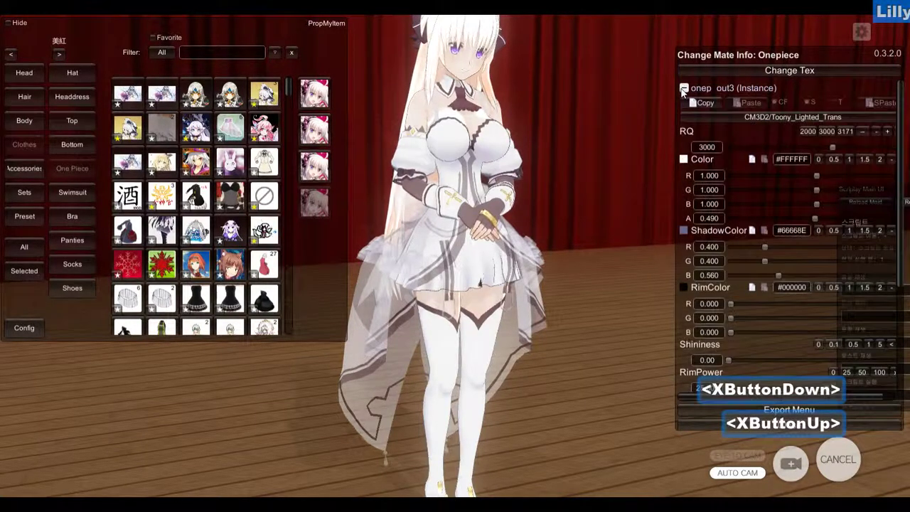
- Widen the onepiece folder's name column, refresh the listing, and duplicate lilly_rin_z2_onep.model in place
key("alt+Tab")
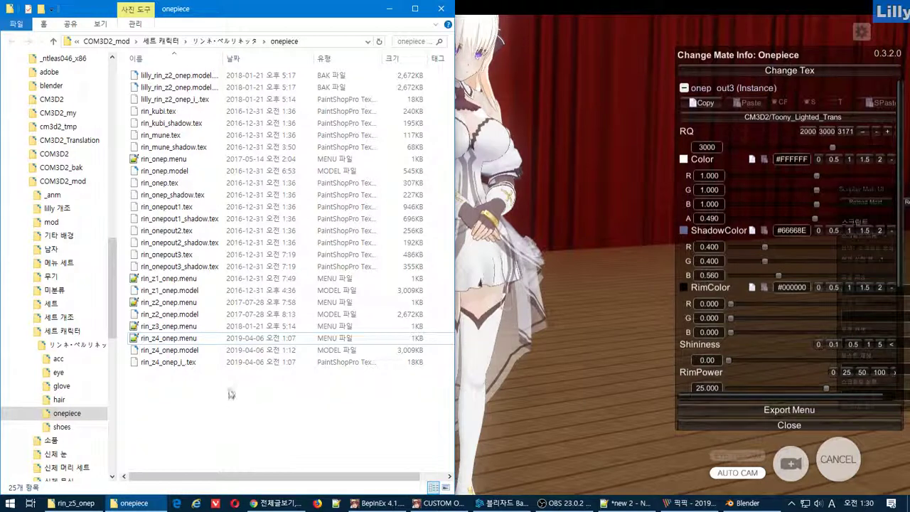
double_click(222, 58)
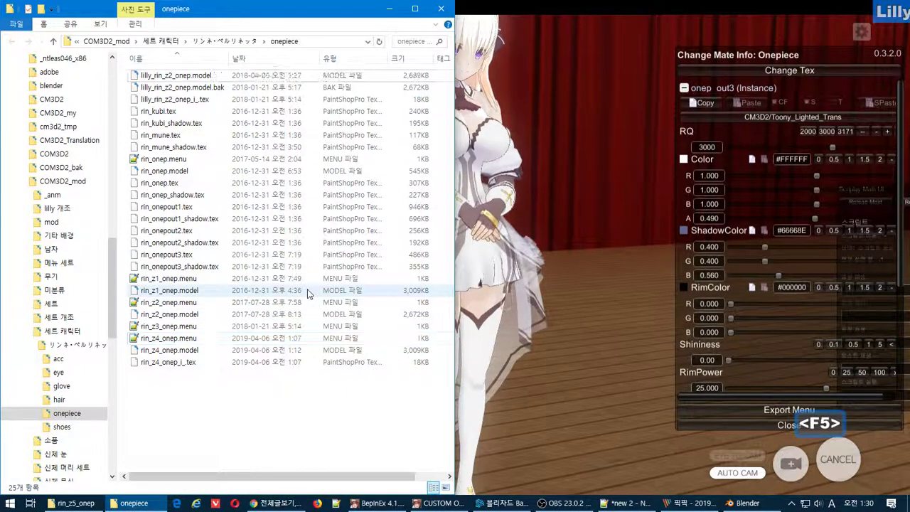
left_click(177, 76)
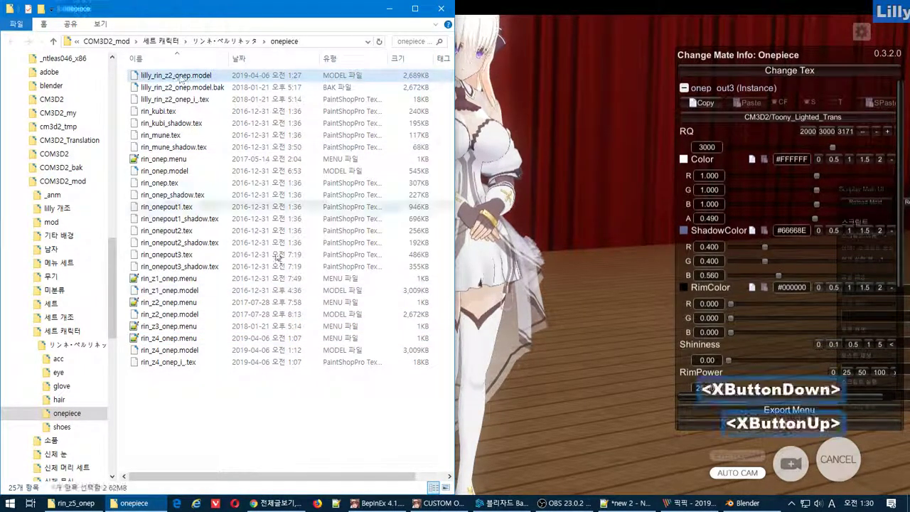
key("ctrl+c")
key("ctrl+v")
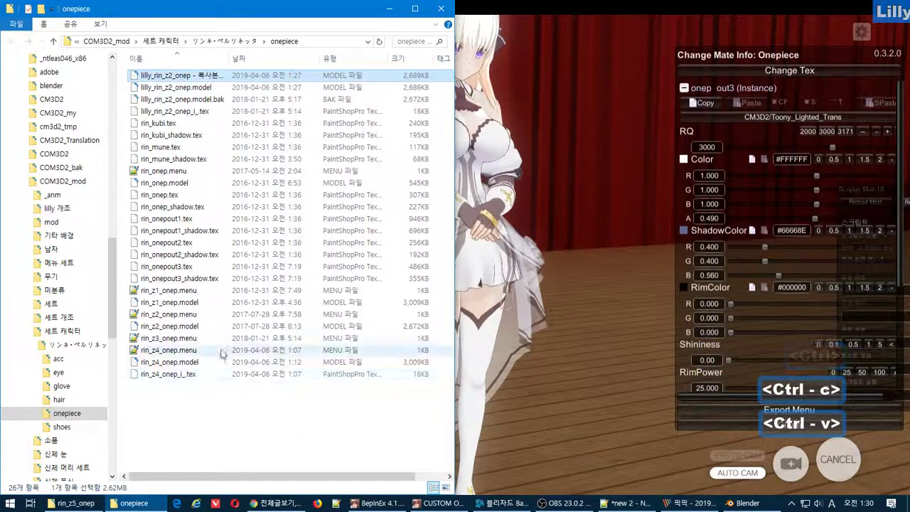
- Rename the duplicated lilly_rin_z2_onep model file as rin_z5_onep.model
key("F2")
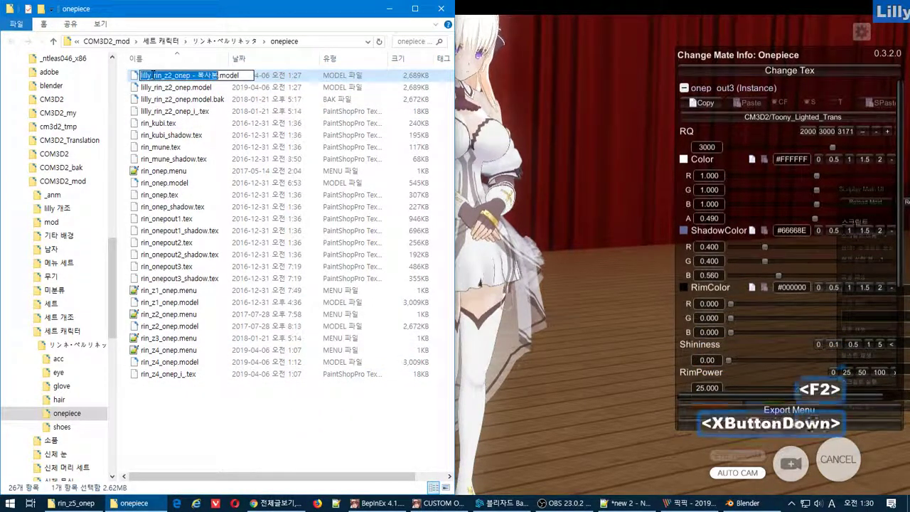
left_click_drag(160, 76, 40, 80)
key("Delete")
key("Delete")
left_click(156, 75)
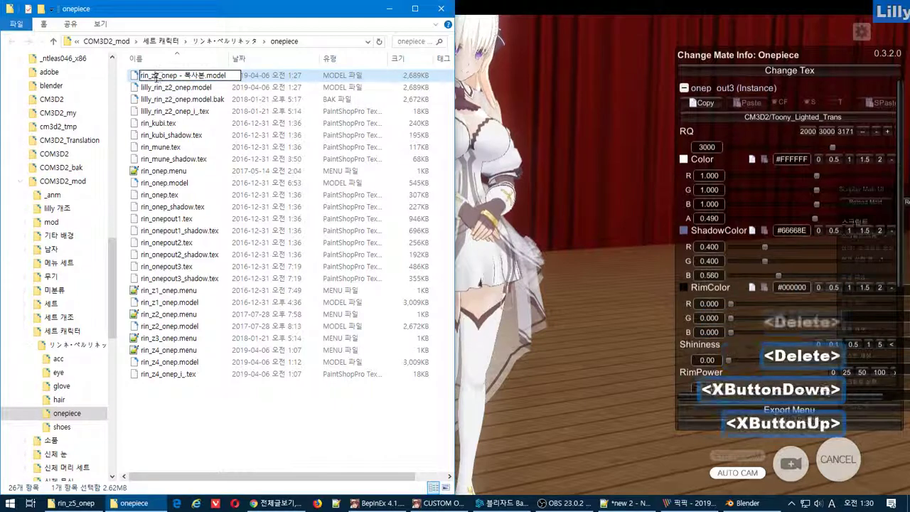
key("Delete")
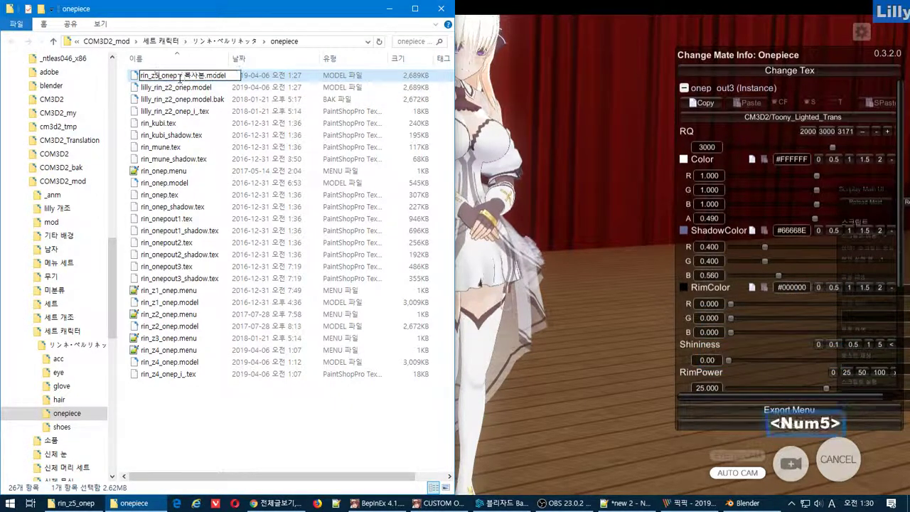
key("BackSpace")
key("BackSpace")
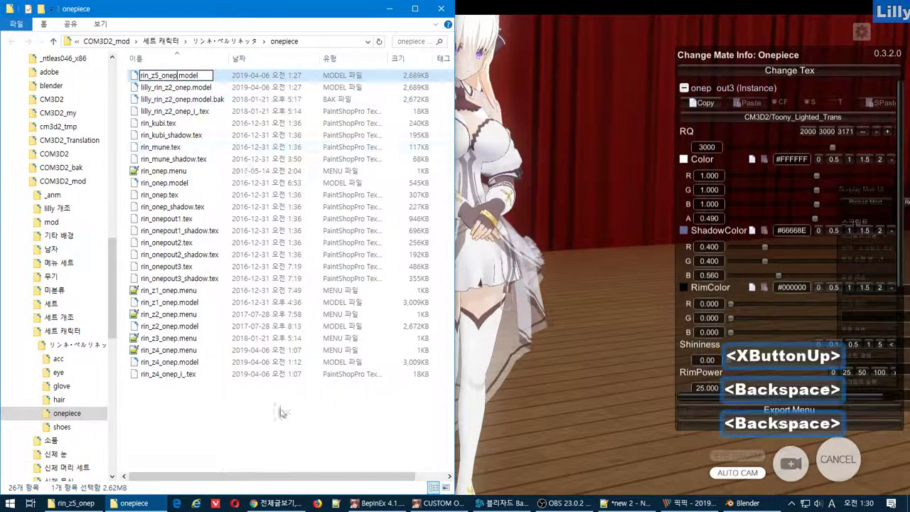
left_click(281, 416)
- Duplicate rin_z4_onep.menu in place in the onepiece folder
left_click(178, 338)
key("ctrl+c")
key("ctrl+v")
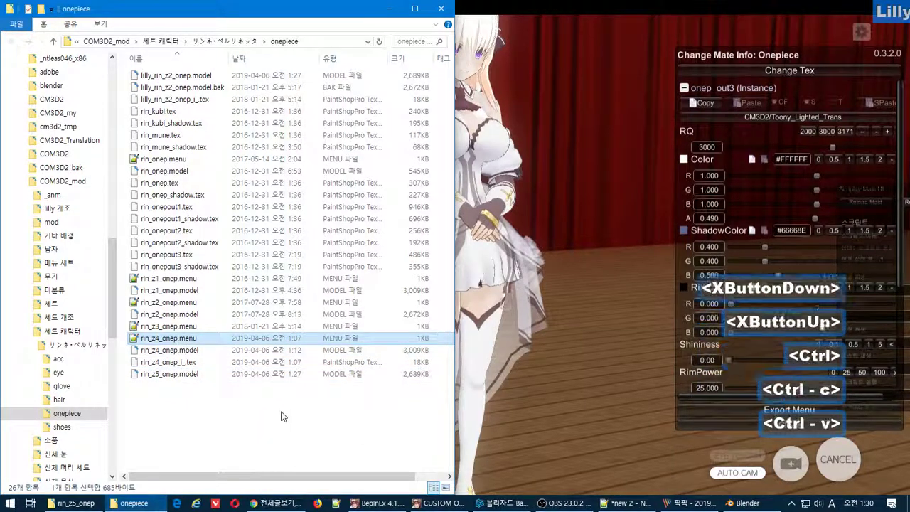
- Bring up the _CM3D2_Toolkit_PR2 folder in the rin_z5_onep window and dock that window beside the onepiece folder
left_click(76, 503)
left_click(133, 503)
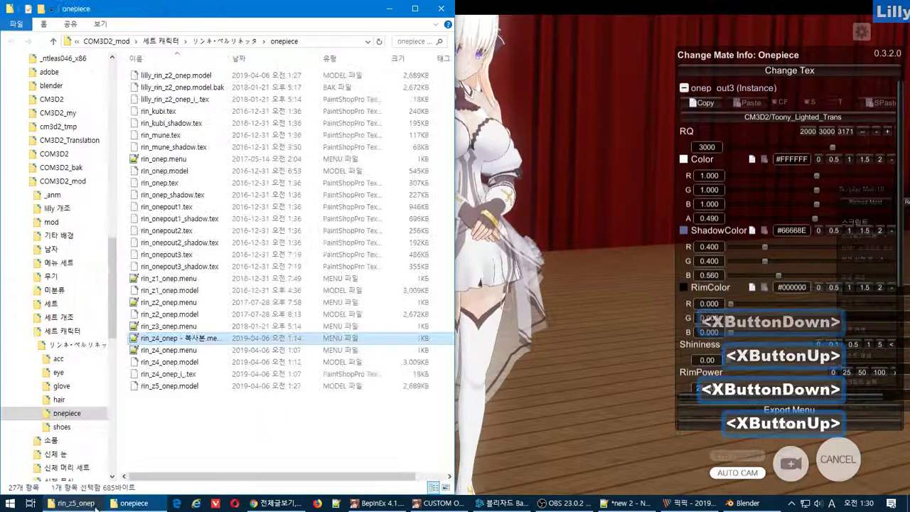
left_click(75, 503)
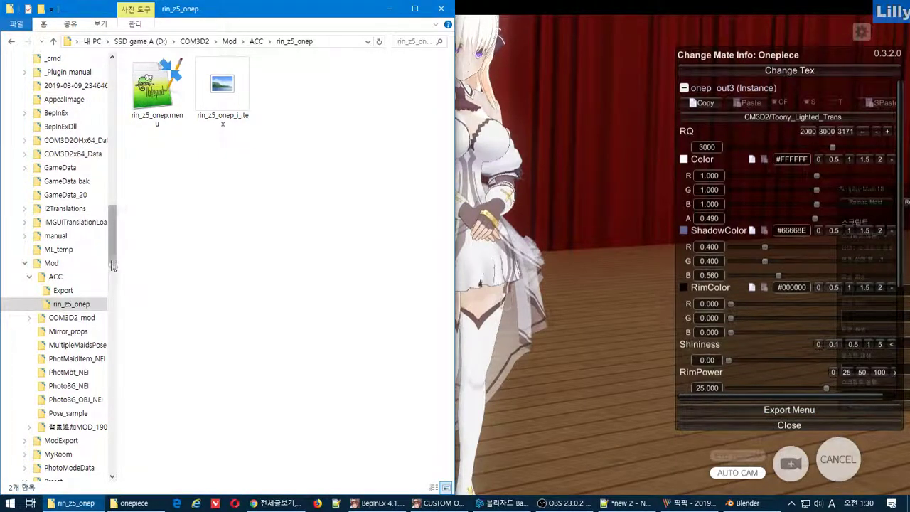
key("alt+Left")
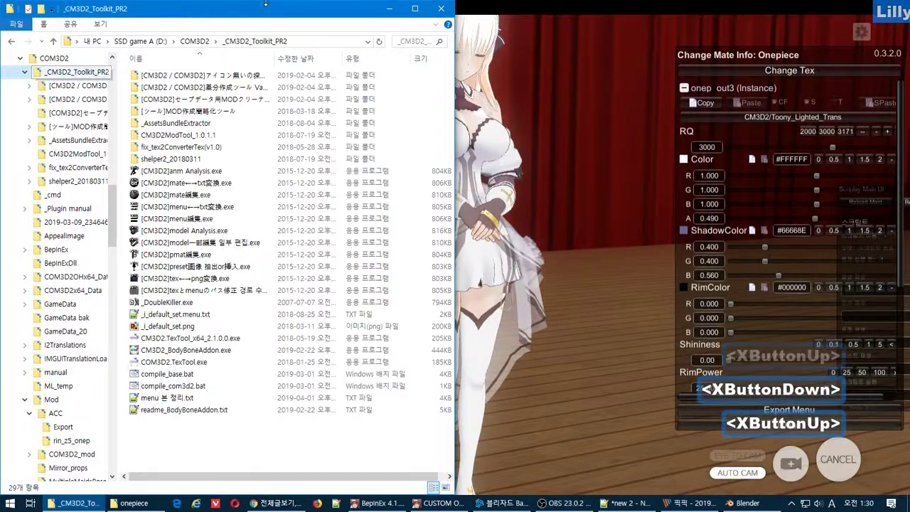
left_click_drag(265, 4, 908, 2)
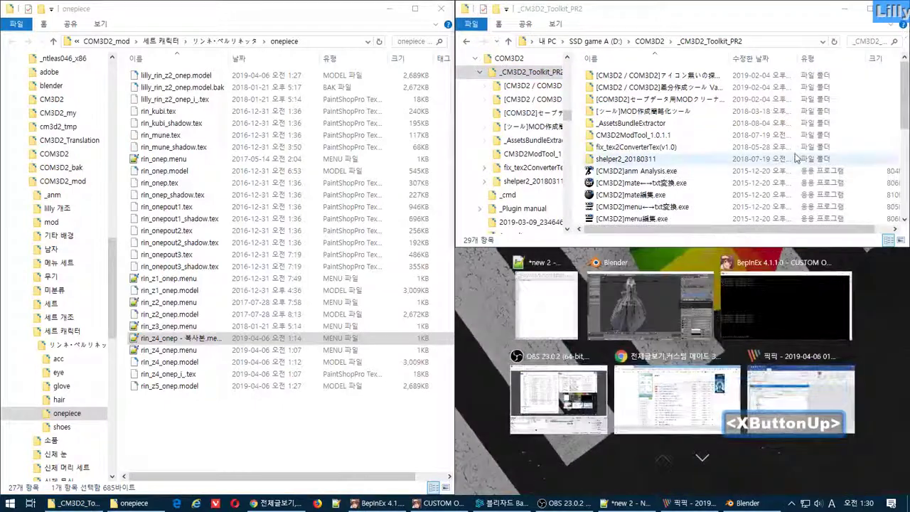
left_click(796, 158)
- Rename the copy of rin_z4_onep.menu as rin_z5_onep.menu, reusing the base name of rin_z5_onep.model
left_click(175, 342)
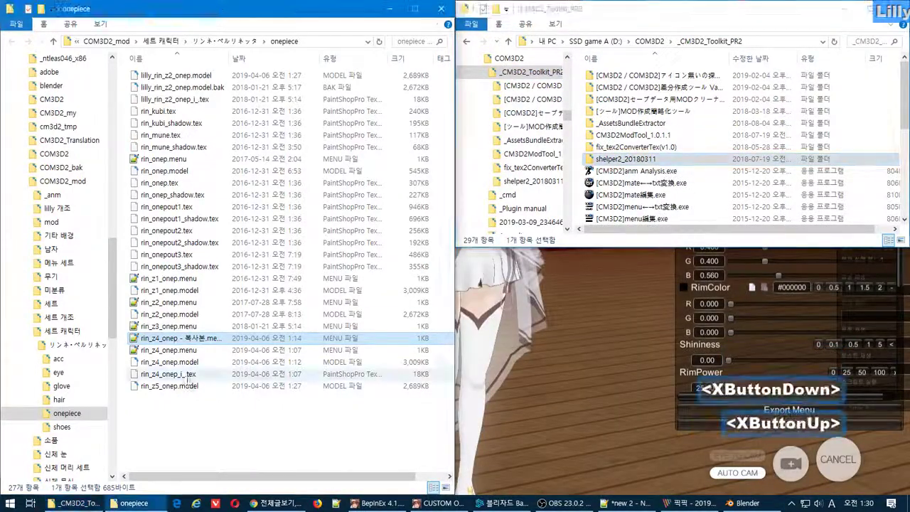
left_click(173, 386)
key("F2")
key("ctrl+c")
left_click(183, 342)
key("F2")
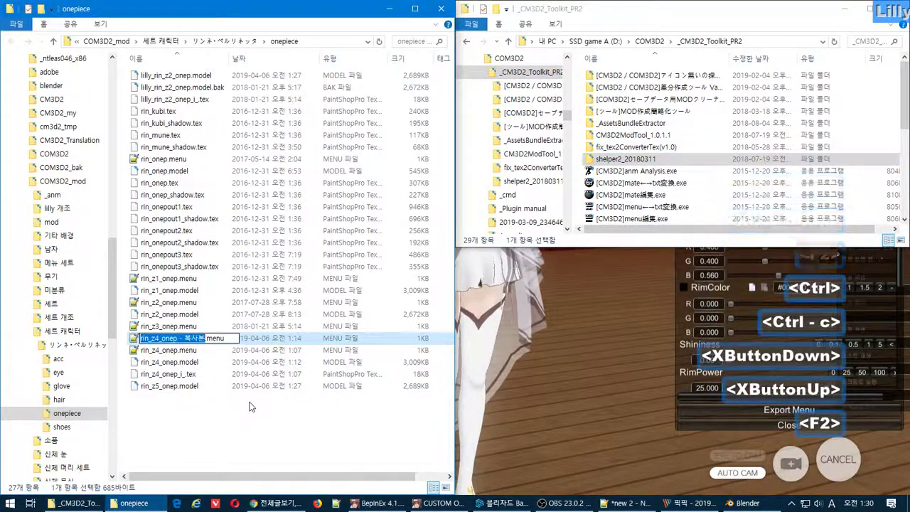
key("ctrl+v")
left_click(193, 426)
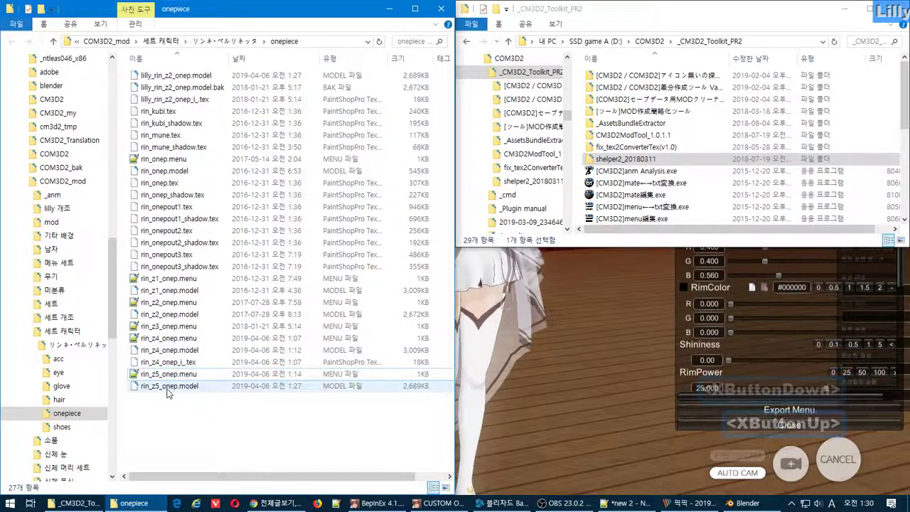
- Open rin_z5_onep.menu in the [CM3D2]menu編集 editor and set its additem model to rin_z5_onep.model, overwriting the file
left_click_drag(171, 375, 740, 192)
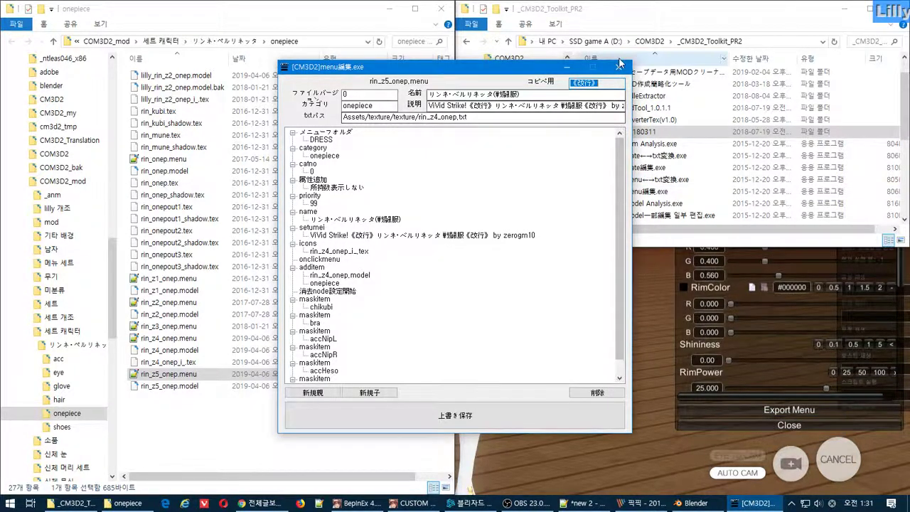
key("F2")
left_click(326, 275)
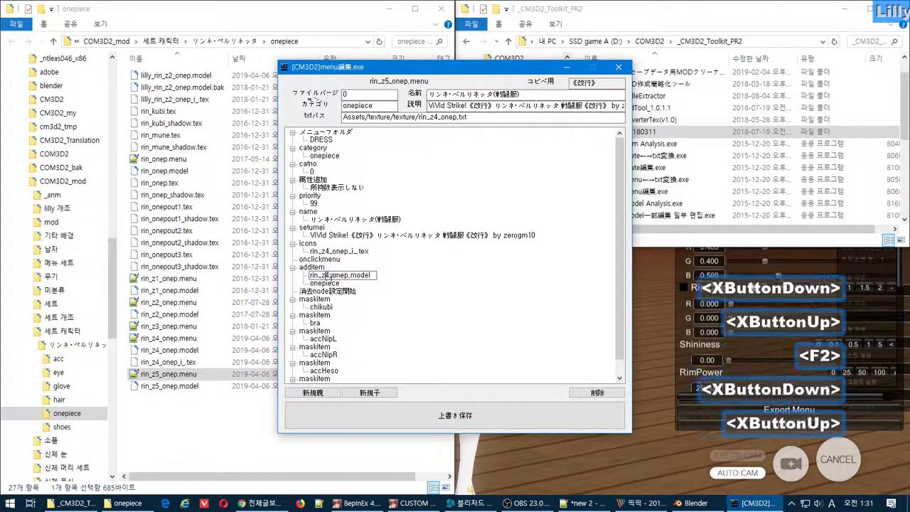
key("Delete")
type("5")
left_click(416, 320)
left_click(455, 415)
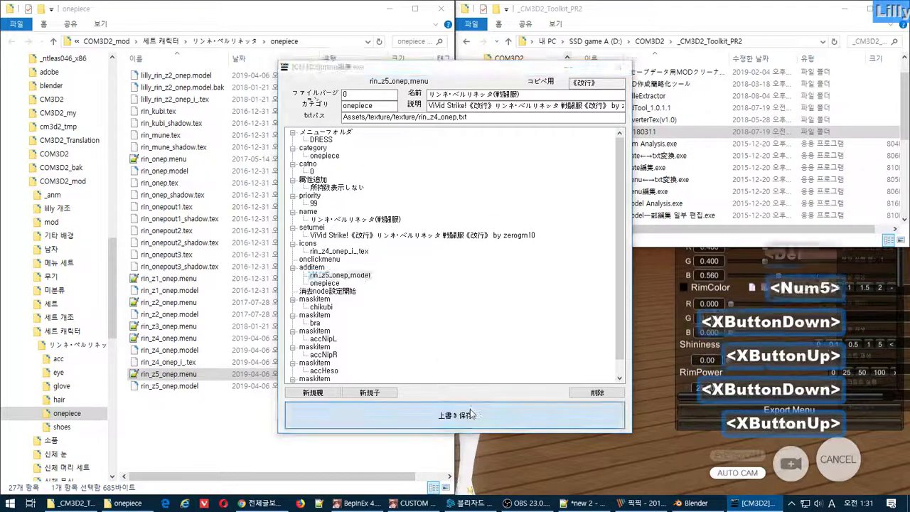
left_click(501, 286)
scroll(455, 256, "down", 1)
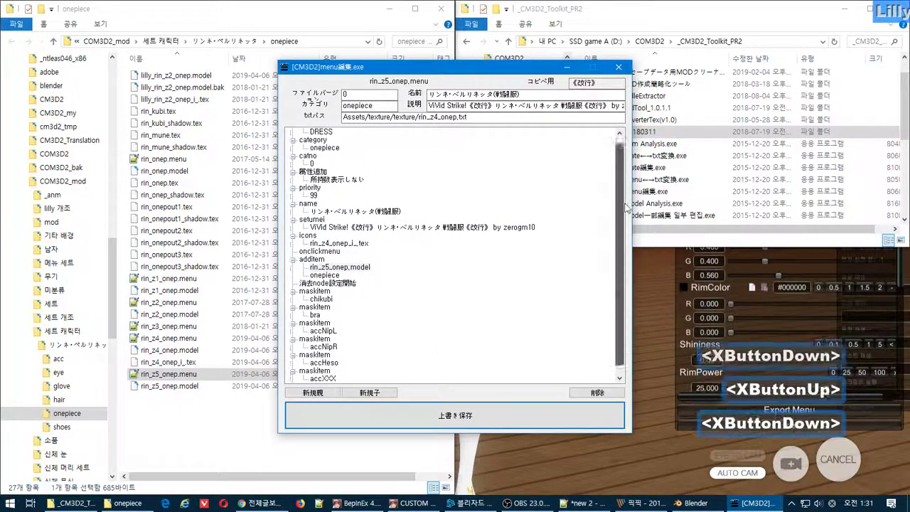
left_click(619, 67)
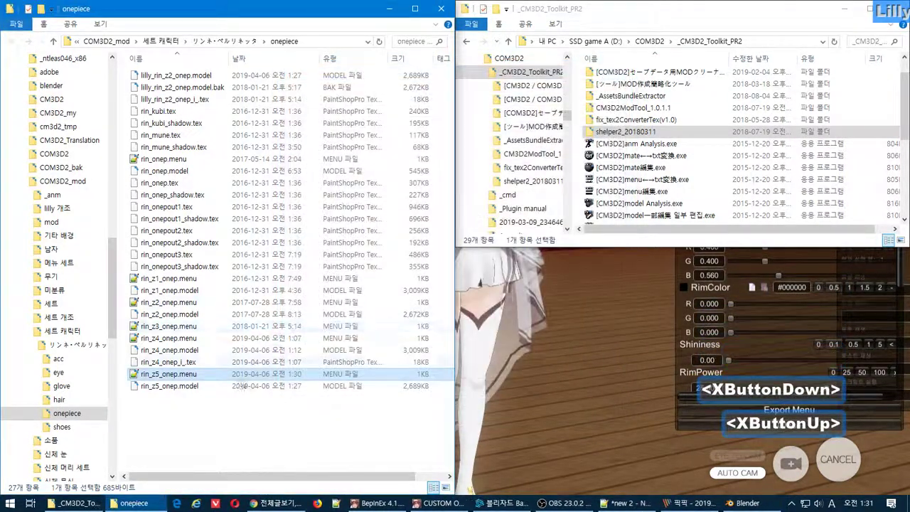
- Open rin_z5_onep.model in the [CM3D2]model一部編集 editor and move the editor over the onepiece folder window
left_click_drag(177, 390, 742, 191)
left_click_drag(471, 99, 238, 116)
- Switch to Notepad++ and add a second note line reading "사실 mate로 만드는게 용량 효율이 더 좋긴한데.."
left_click(591, 505)
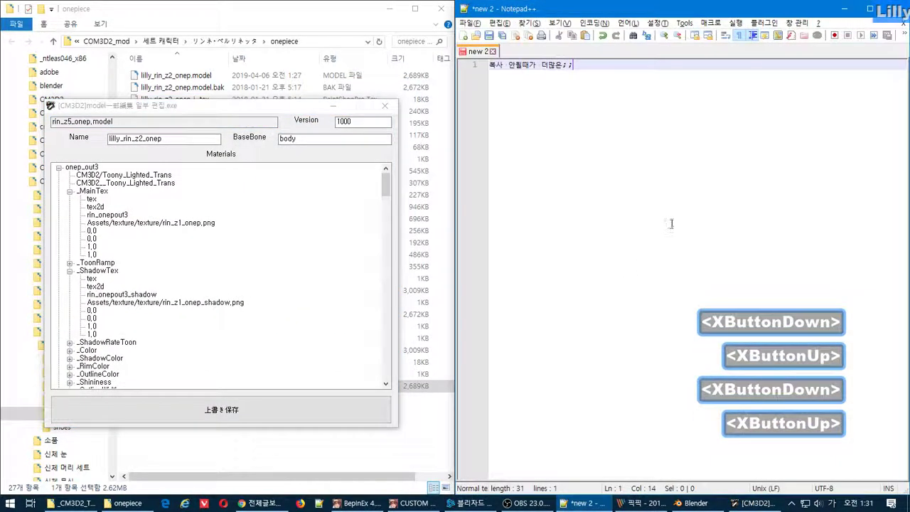
key("Return")
type("사실")
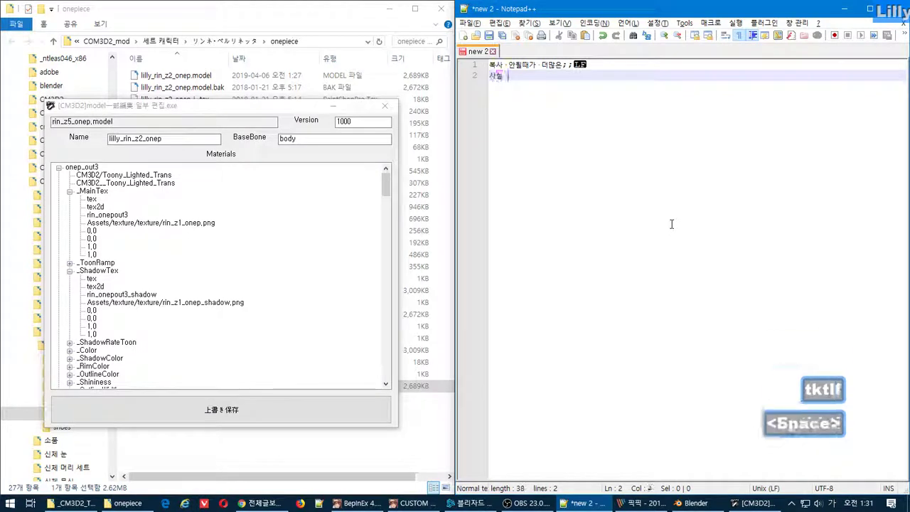
key("Hangul")
type("mat")
key("Hangul")
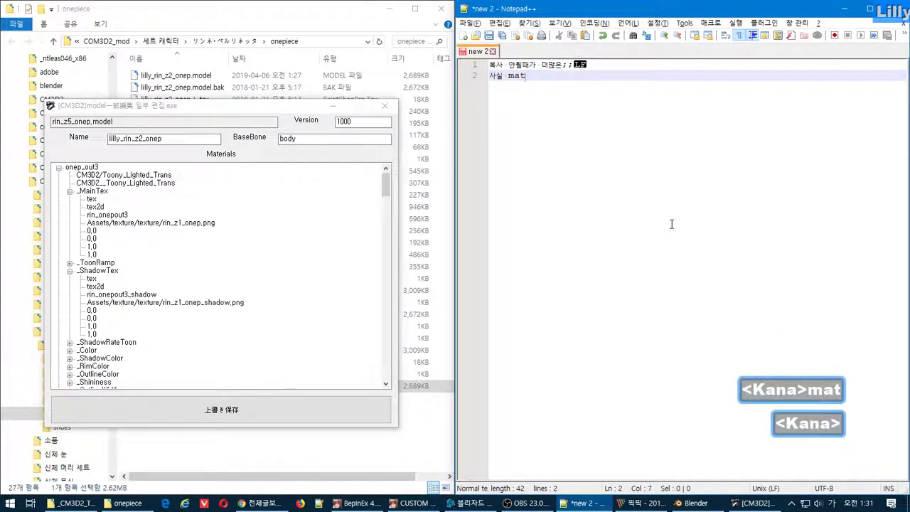
key("BackSpace")
key("Hangul")
type("e")
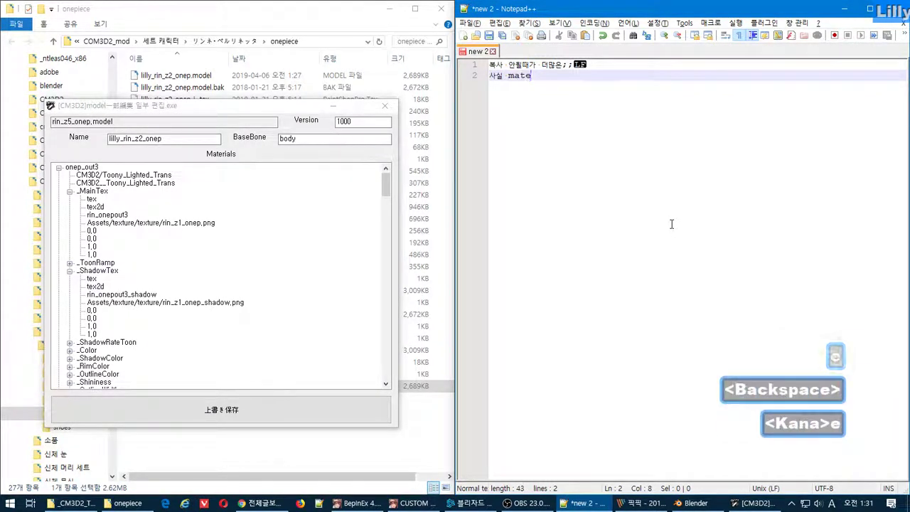
key("Hangul")
type("로 만드는")
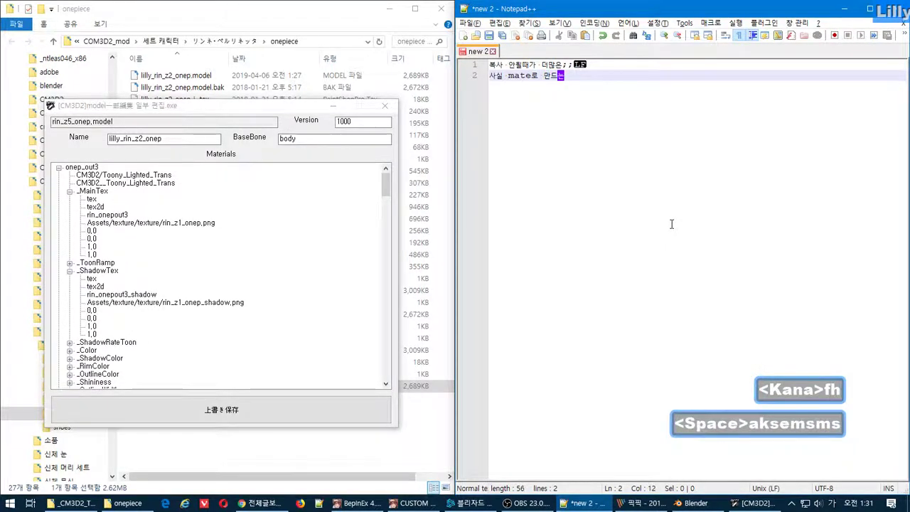
type("게 용량 ")
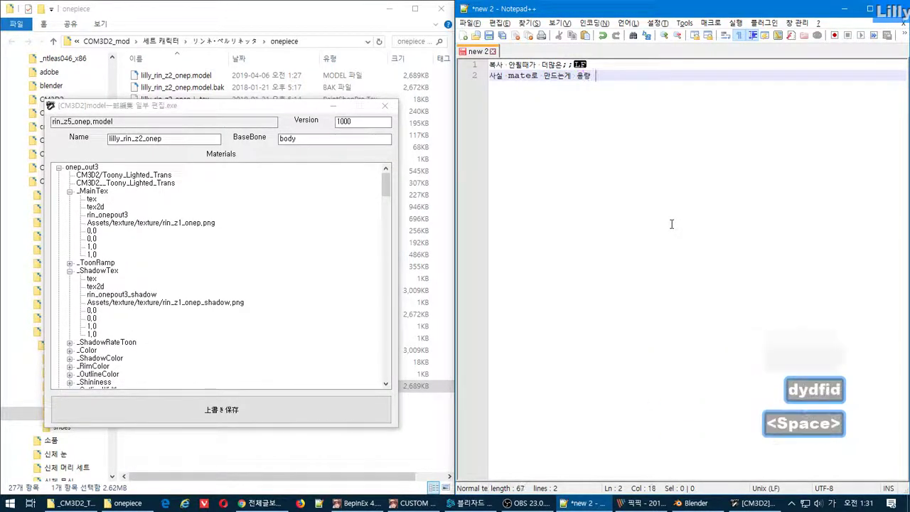
type("효율이 더 좋")
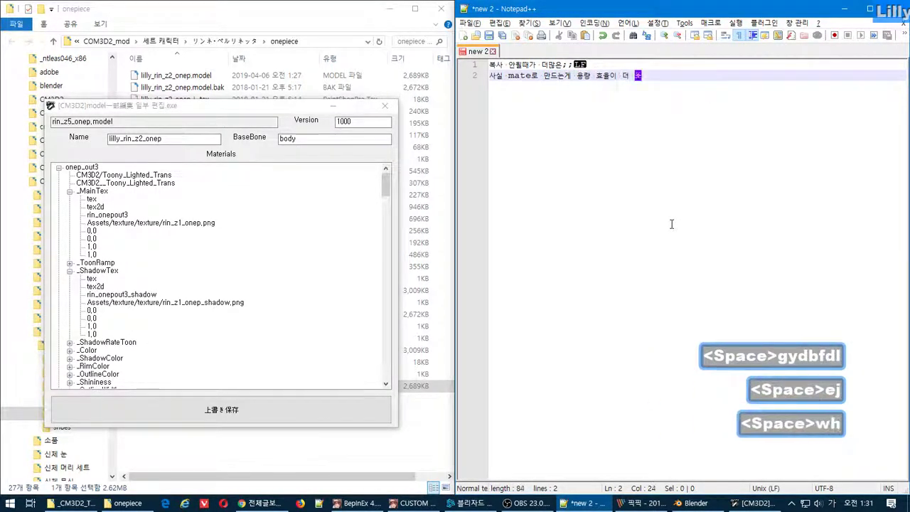
type("긴한데..")
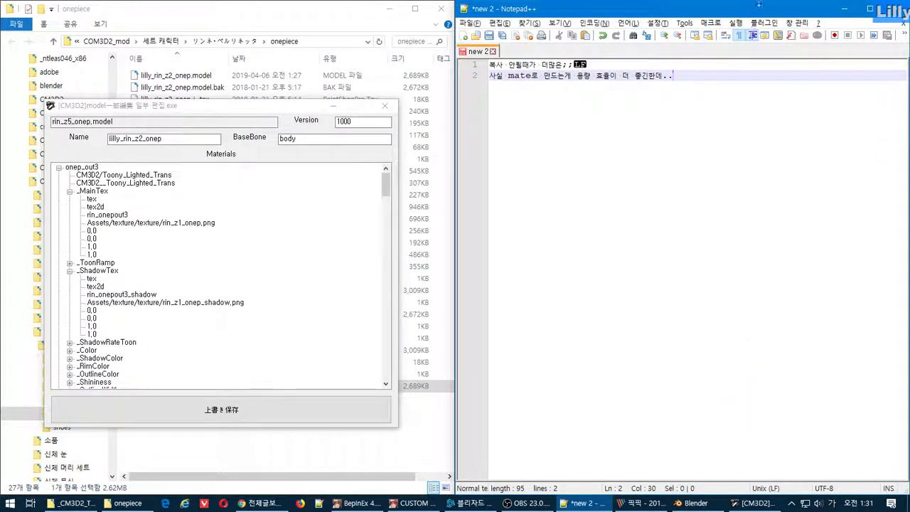
- Close the model editor, delete rin_z5_onep.model from the onepiece folder, and minimize Notepad++
left_click(384, 106)
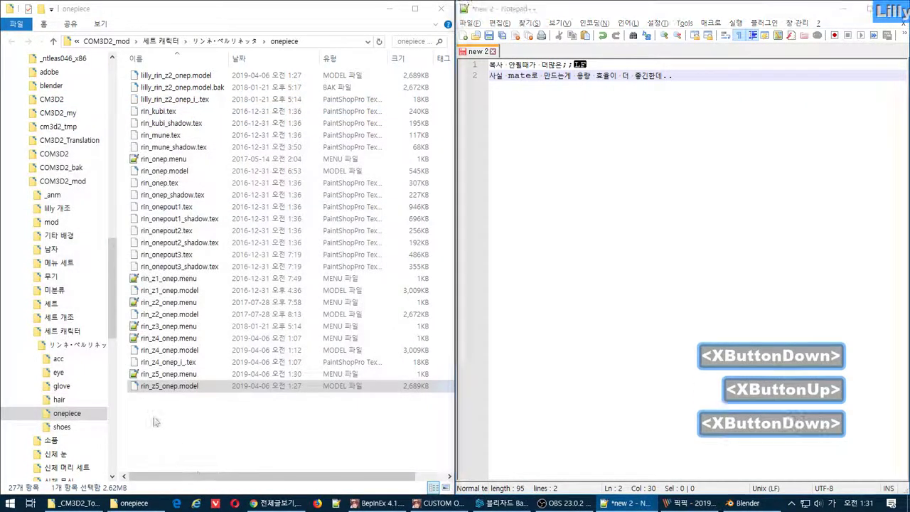
left_click(170, 387)
key("Delete")
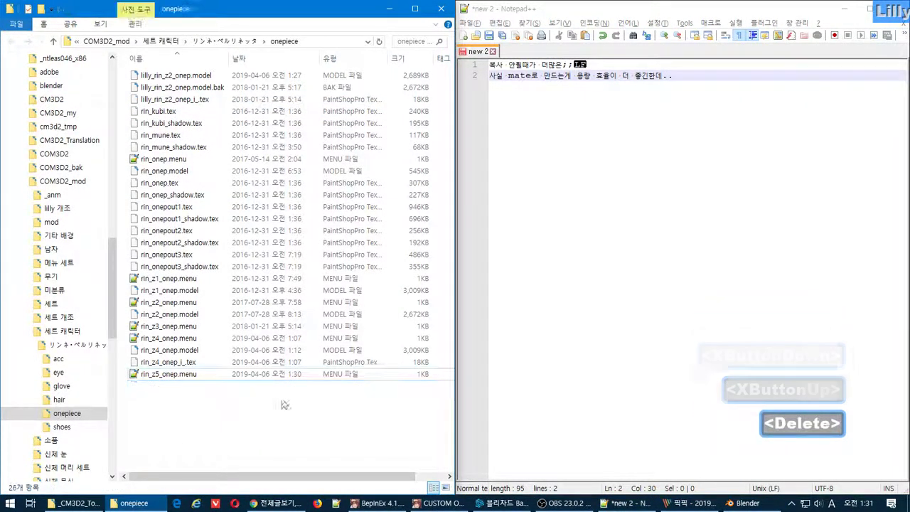
left_click(847, 9)
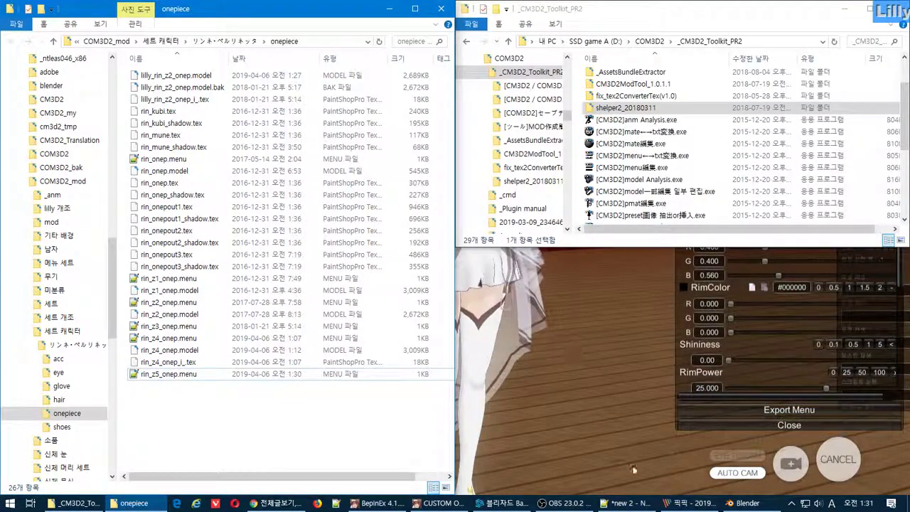
- Switch to Blender and select the dress's onep_out3 material slot
left_click(746, 503)
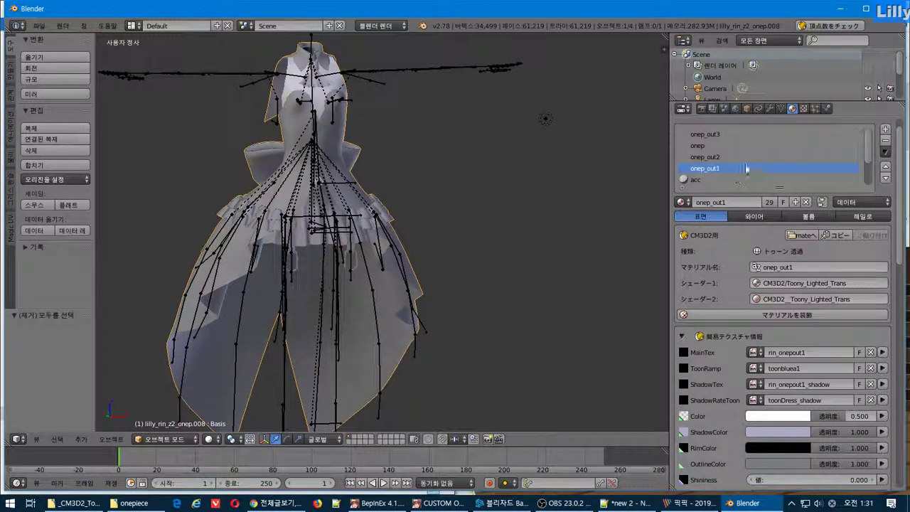
left_click(721, 133)
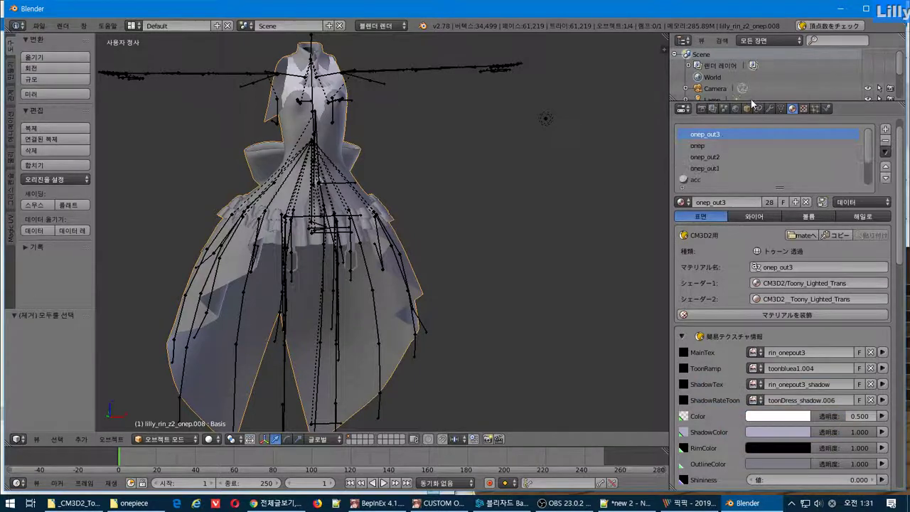
- Enlarge the outliner to reach the dress mesh and rename that object as lilly_rin_z5_onep
left_click_drag(753, 99, 744, 162)
key("F2")
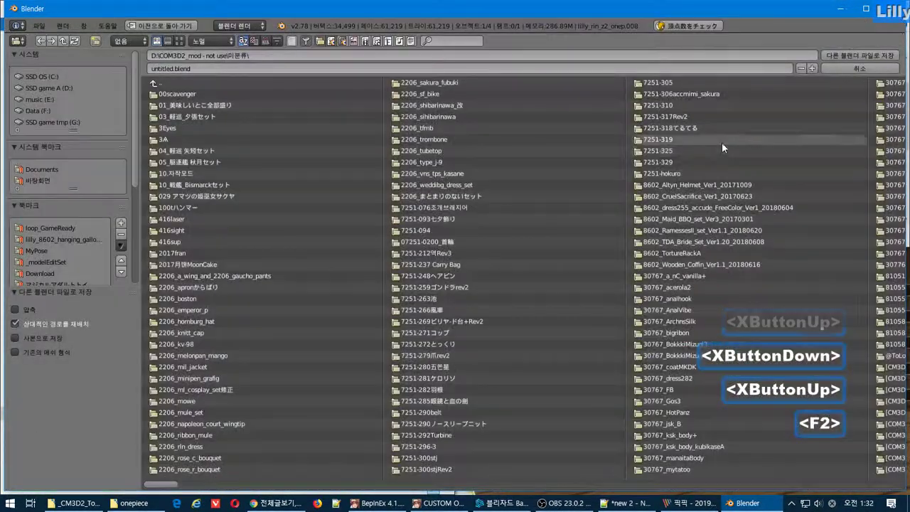
key("Escape")
double_click(744, 146)
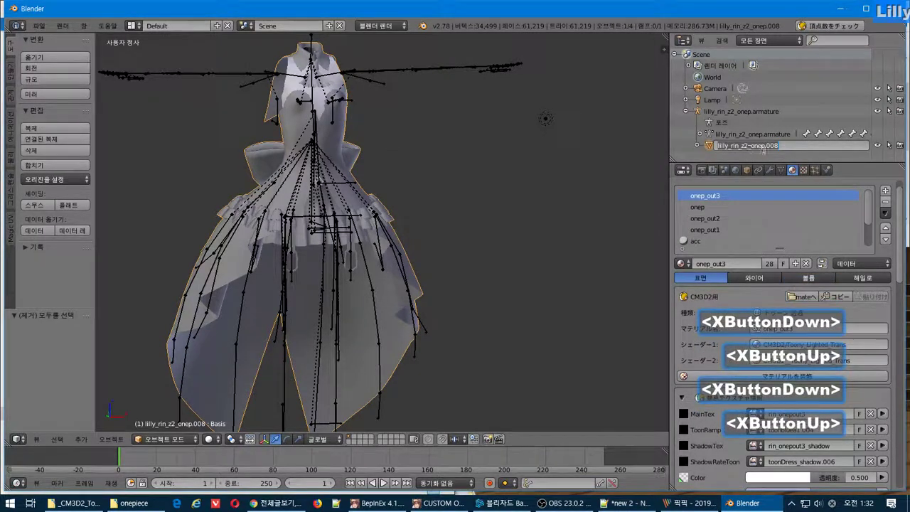
key("BackSpace")
key("BackSpace")
key("BackSpace")
key("BackSpace")
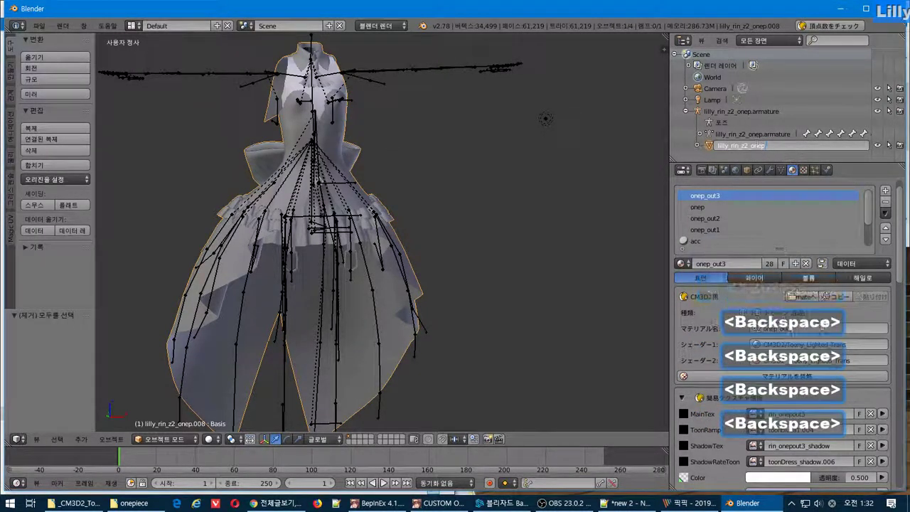
left_click(741, 146)
key("Right")
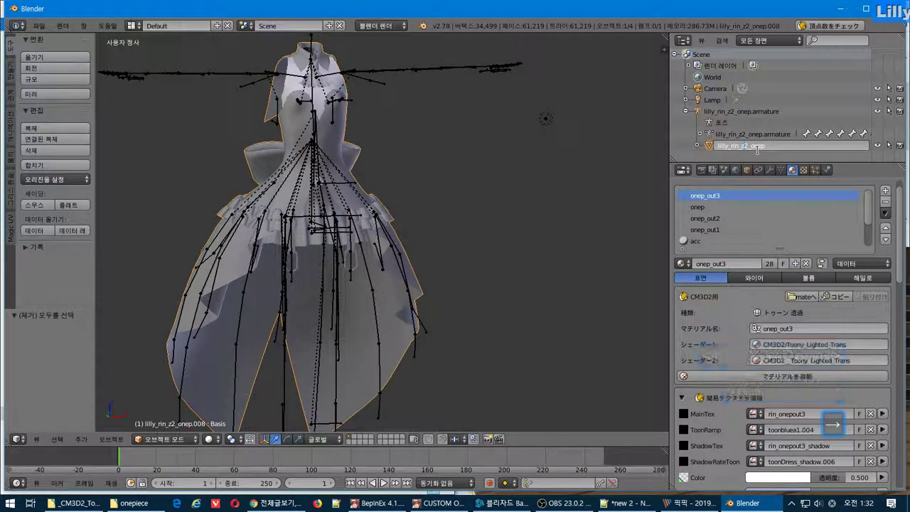
left_click(794, 135)
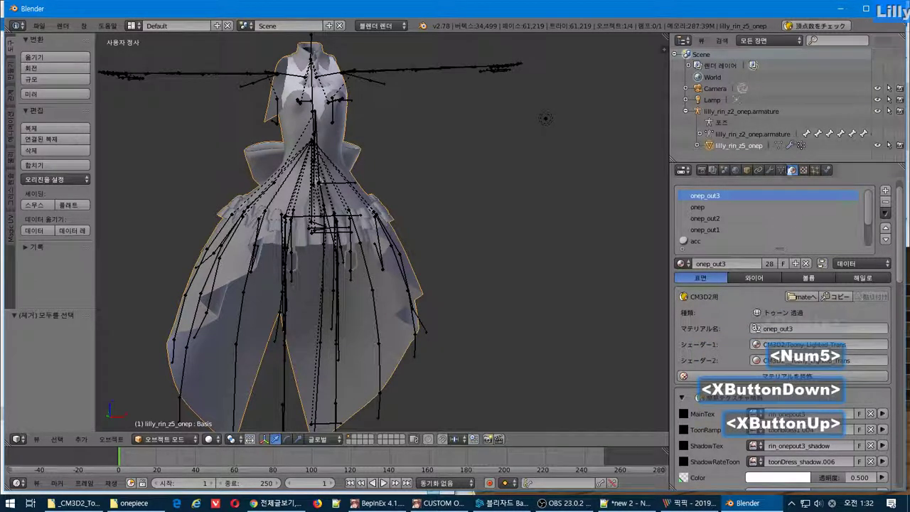
- Export the onep_out3 material as onep_out3.mate into the リンネ・ベルリネッタ\onepiece folder
left_click(809, 298)
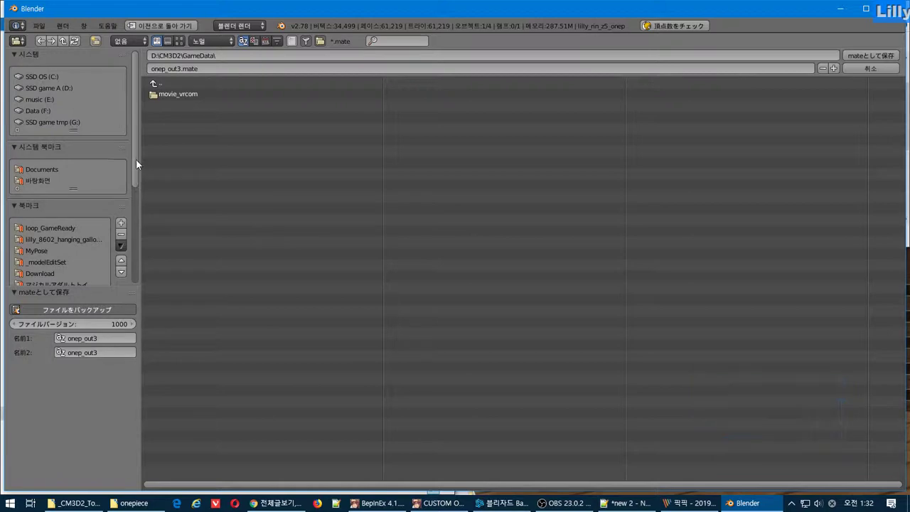
left_click_drag(137, 162, 147, 261)
left_click(40, 165)
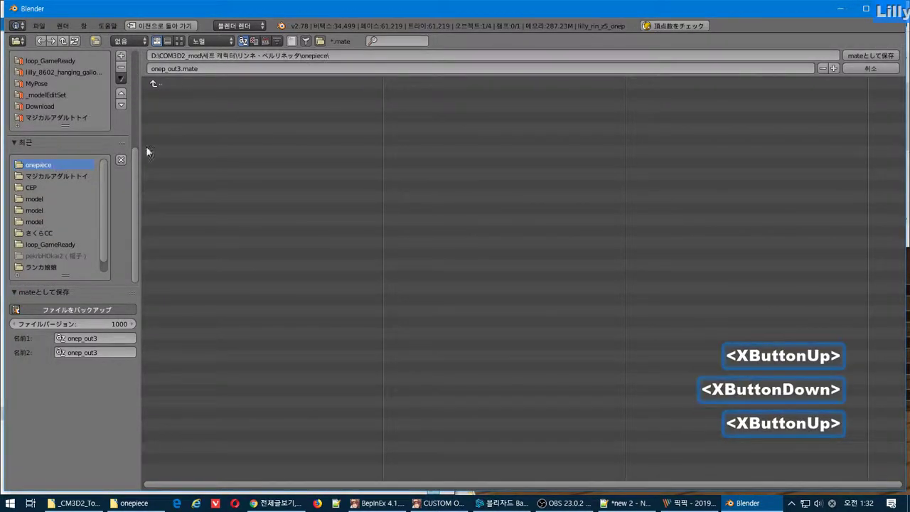
left_click(862, 56)
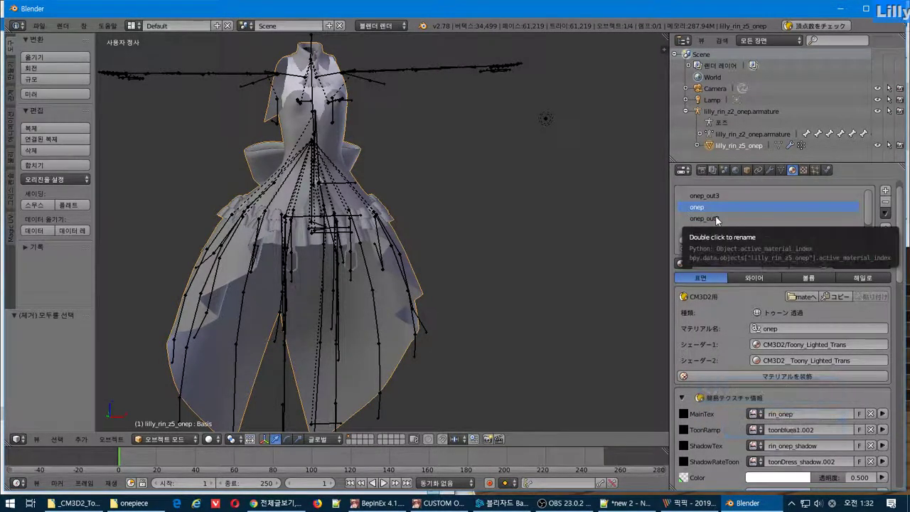
- Set the onep material's Color opacity to 1.000 and export it as onep.mate into the onepiece folder
scroll(900, 280, "down", 1)
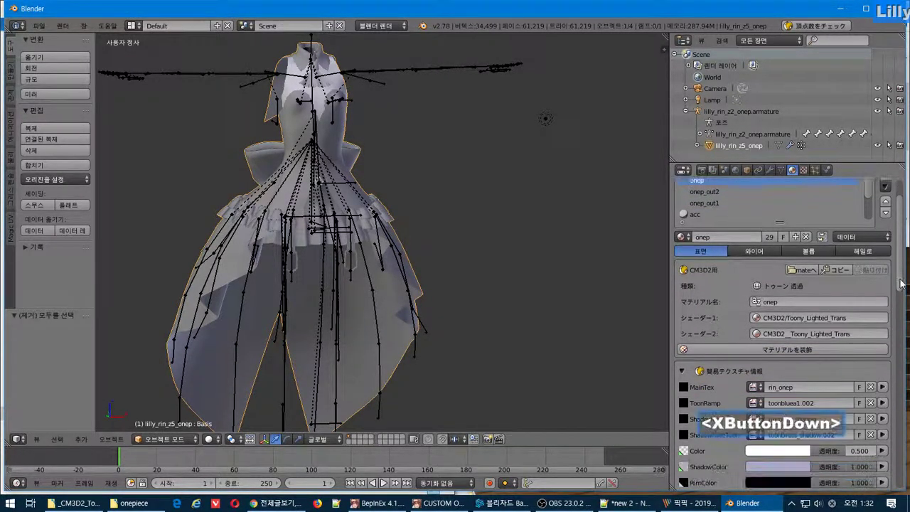
left_click_drag(852, 455, 876, 432)
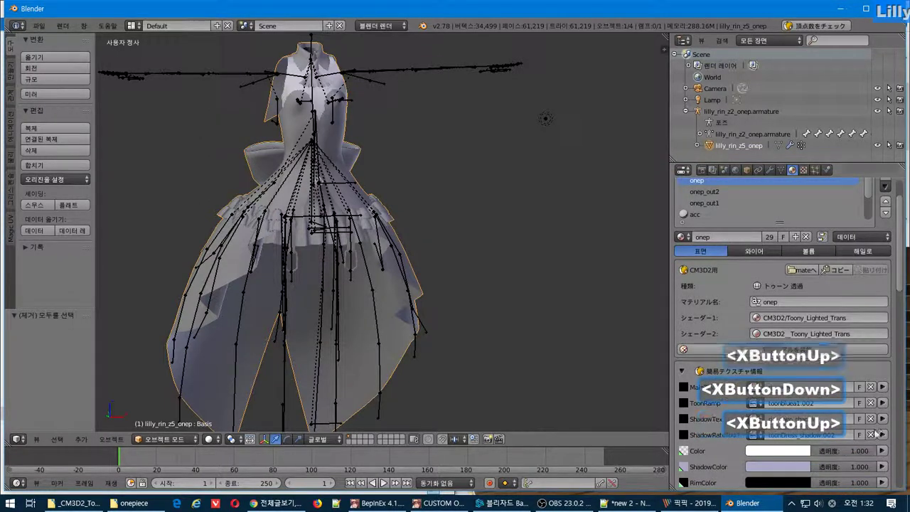
left_click(804, 270)
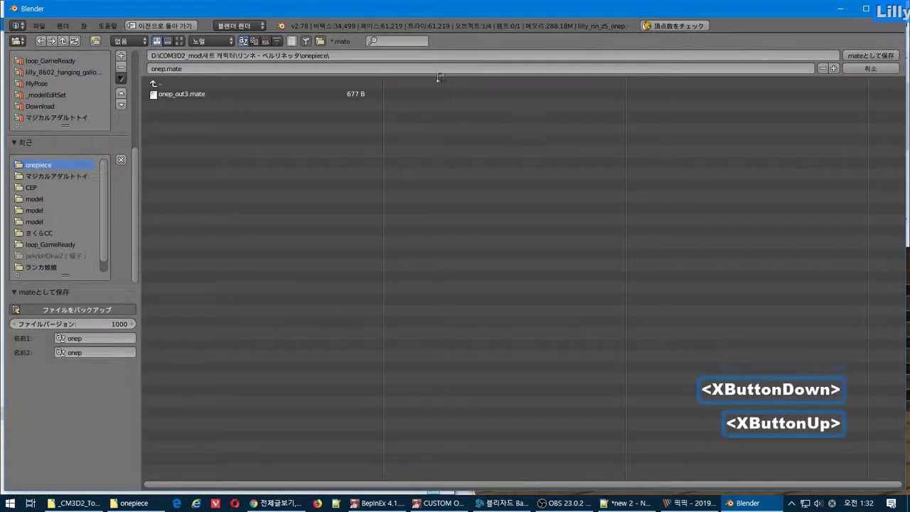
left_click(865, 55)
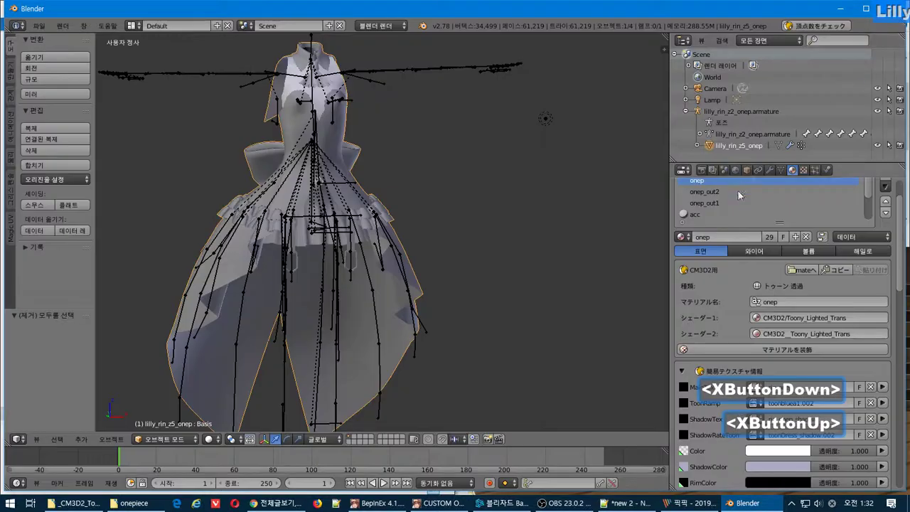
- Export the onep_out2 and onep_out1 materials as onep_out2.mate and onep_out1.mate into the onepiece folder
left_click(711, 192)
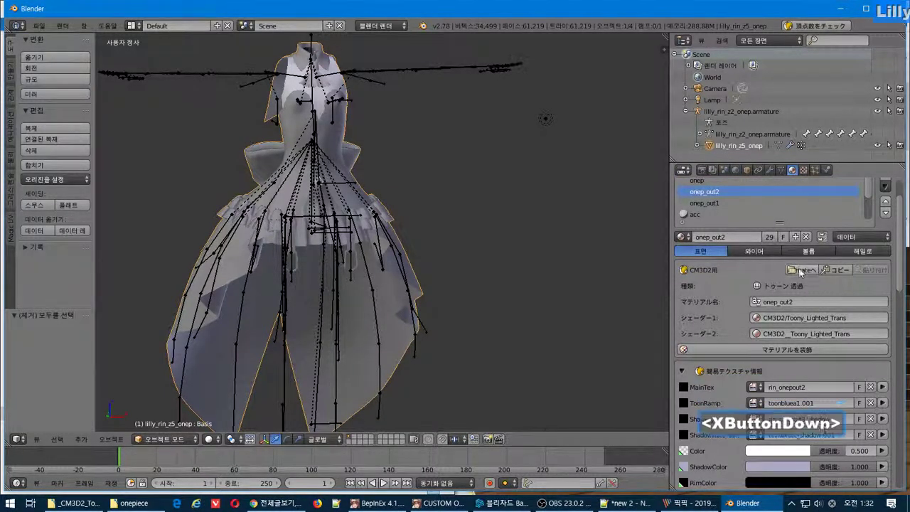
left_click(801, 271)
left_click(872, 55)
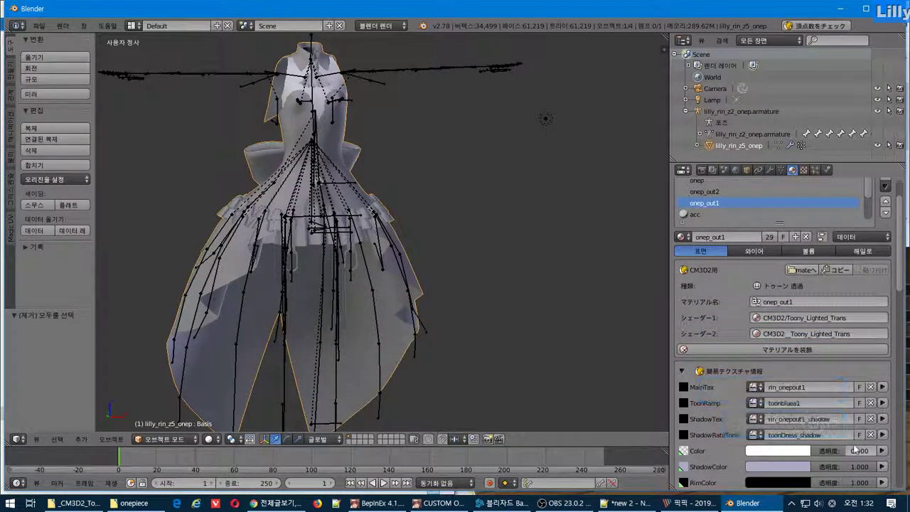
left_click(801, 271)
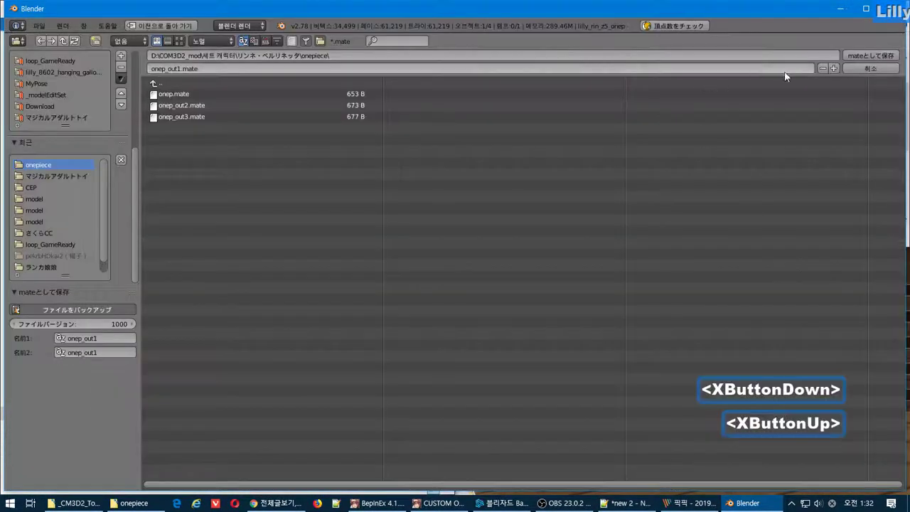
left_click(851, 55)
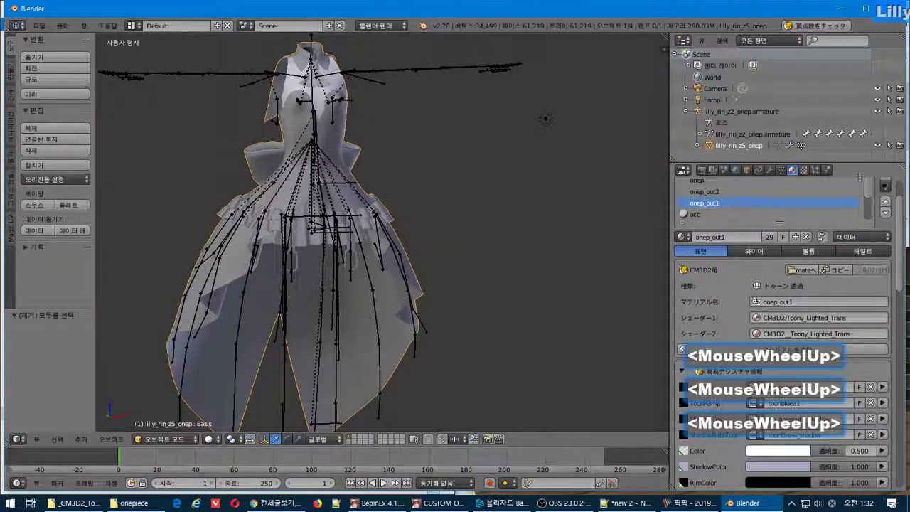
scroll(900, 222, "up", 2)
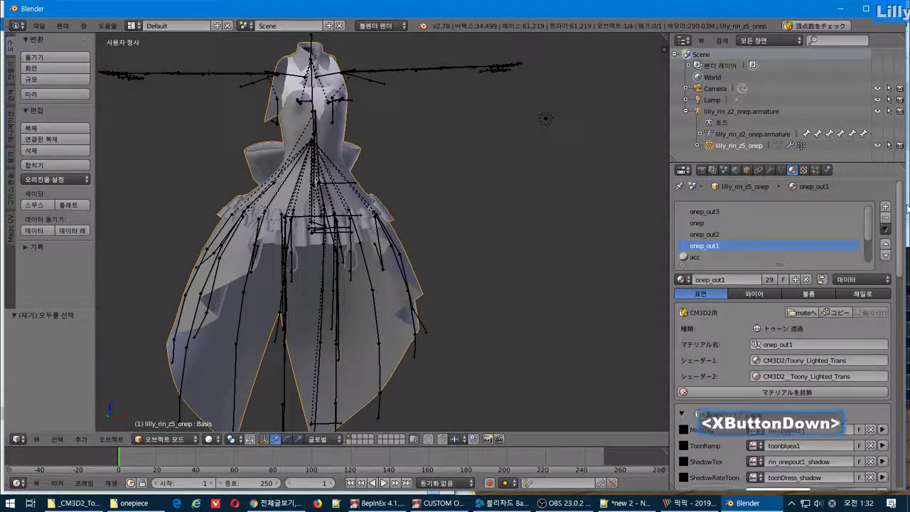
scroll(900, 222, "down", 3)
- Switch to the game and examine the shader and transparency settings of each one-piece material from onep_out3 to metal
key("alt+Tab")
left_click(637, 225, "alt")
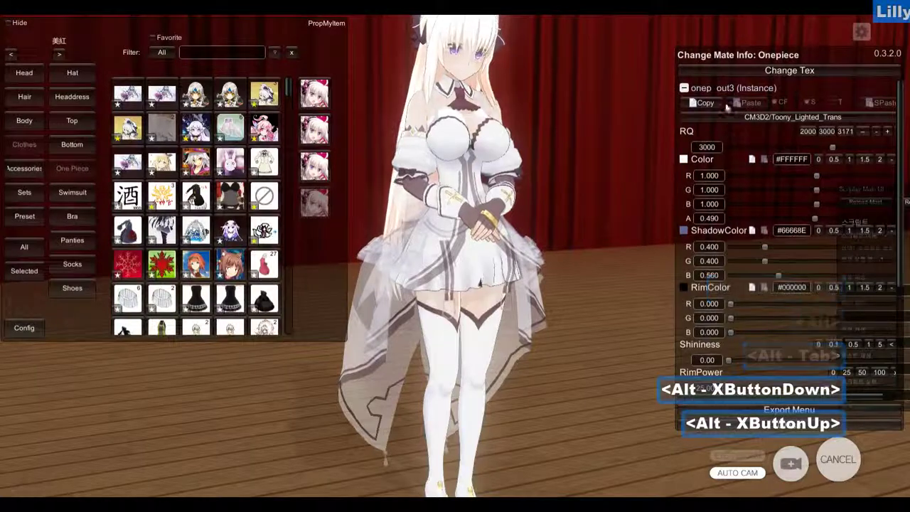
left_click(683, 88)
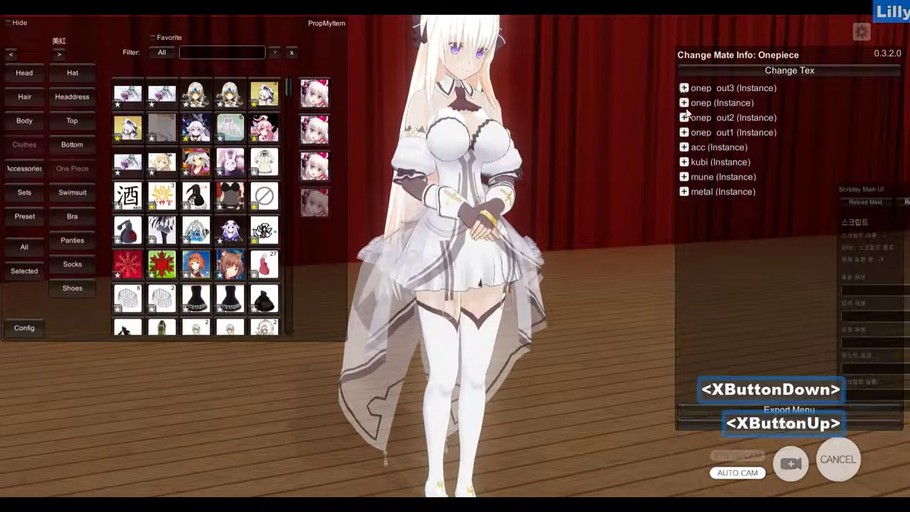
left_click(684, 103)
left_click(683, 103)
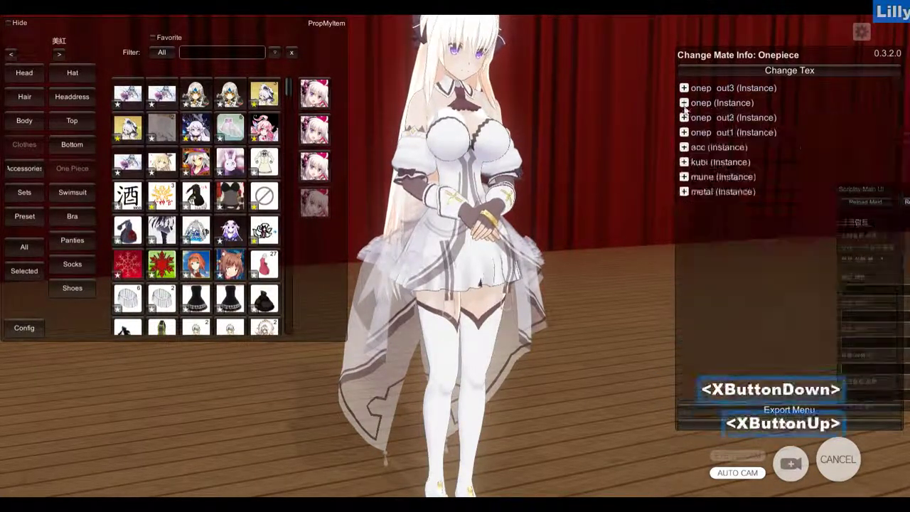
left_click(684, 118)
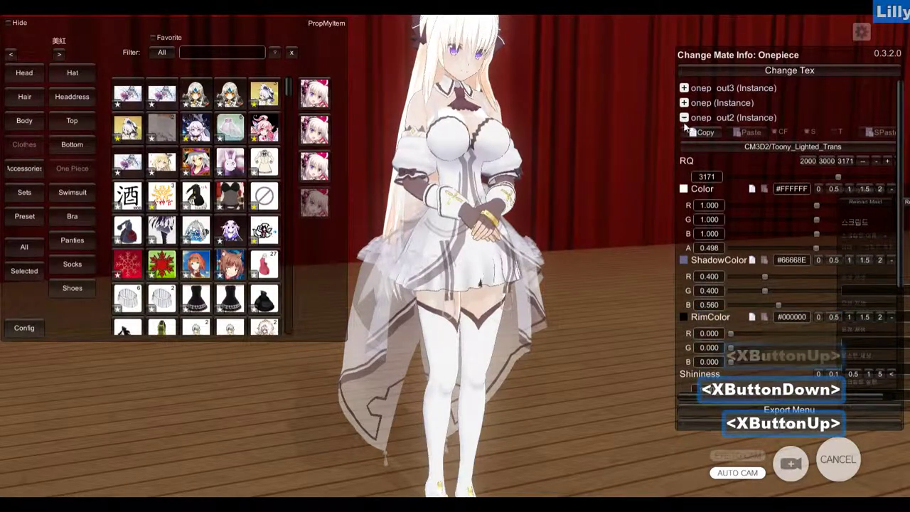
left_click(684, 118)
left_click(684, 133)
left_click(684, 133)
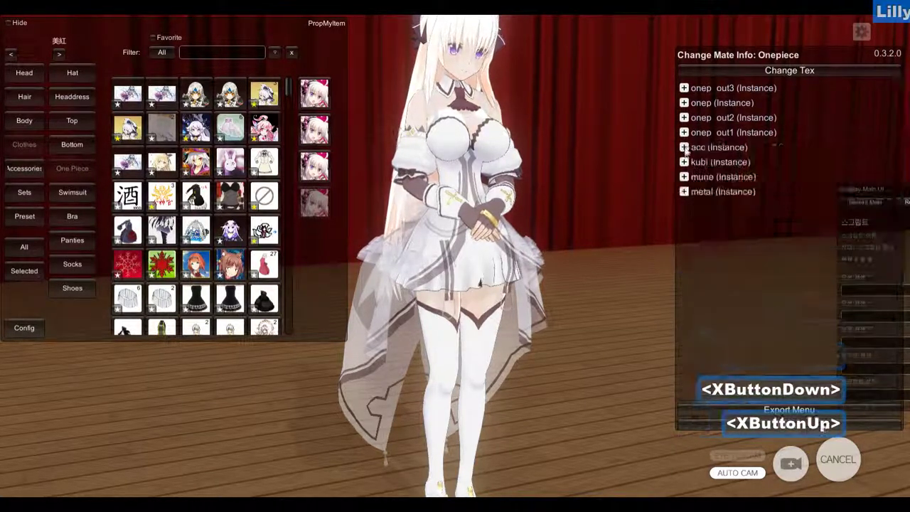
left_click(683, 147)
left_click(683, 148)
left_click(684, 162)
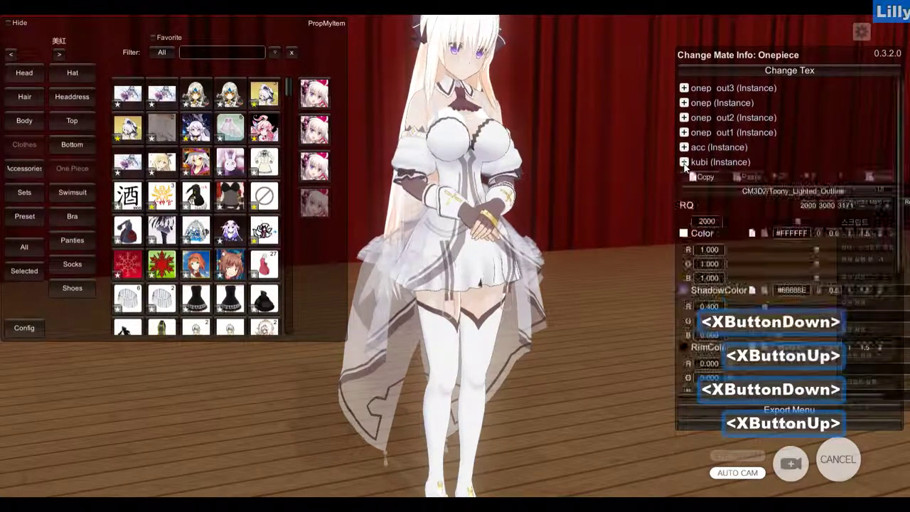
left_click(683, 163)
left_click(684, 177)
left_click(684, 177)
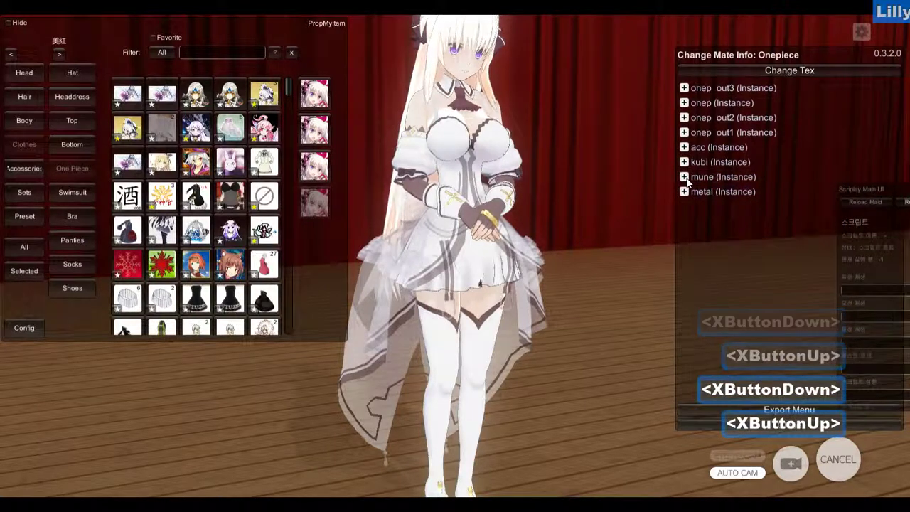
left_click(683, 191)
left_click(684, 191)
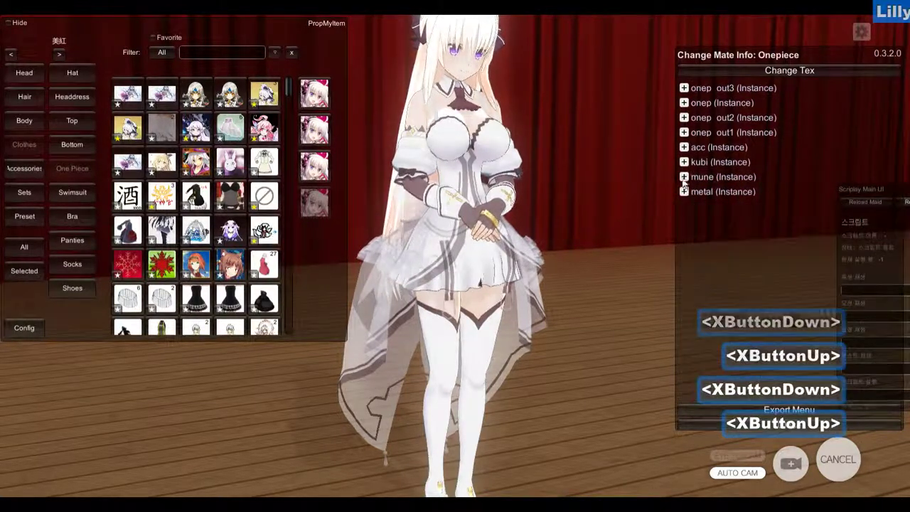
- Expand the mune material's settings and lower its Color alpha to 0.000
left_click(684, 177)
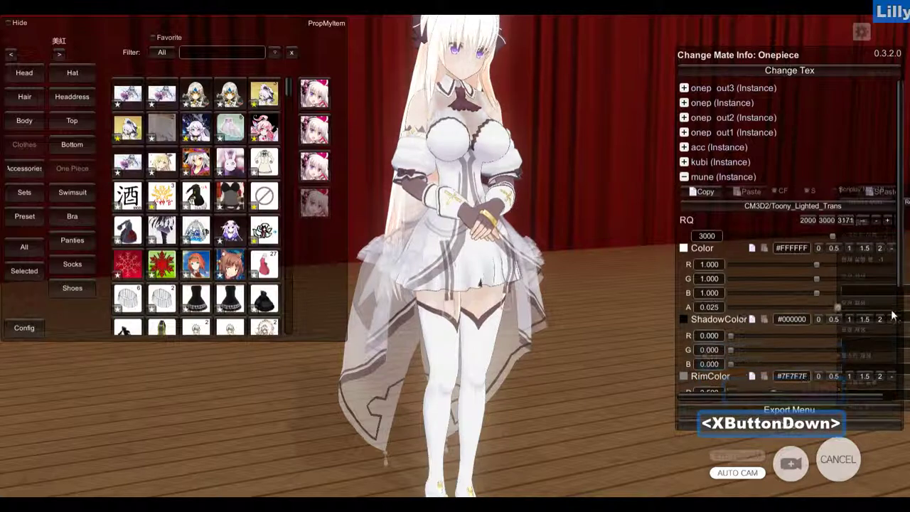
left_click_drag(893, 315, 595, 318)
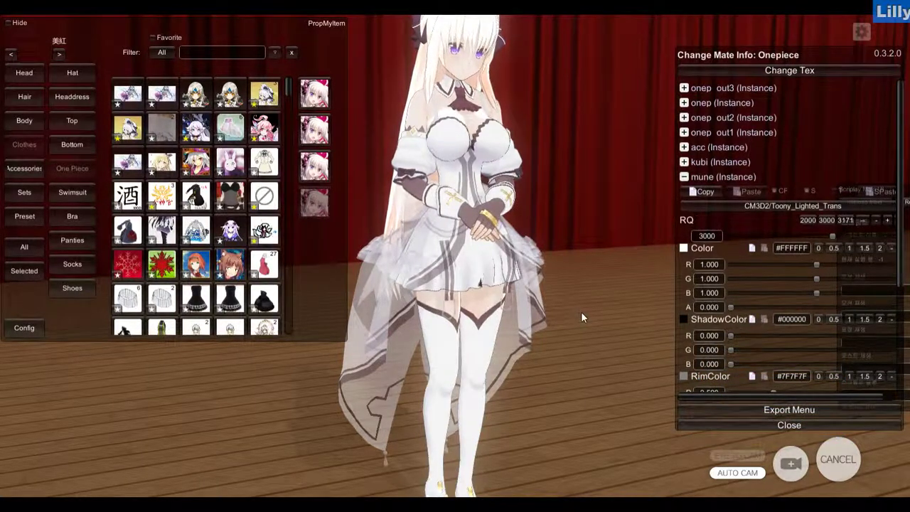
- Switch back to Blender and export the mune material as mune.mate into the onepiece folder
key("alt+Tab")
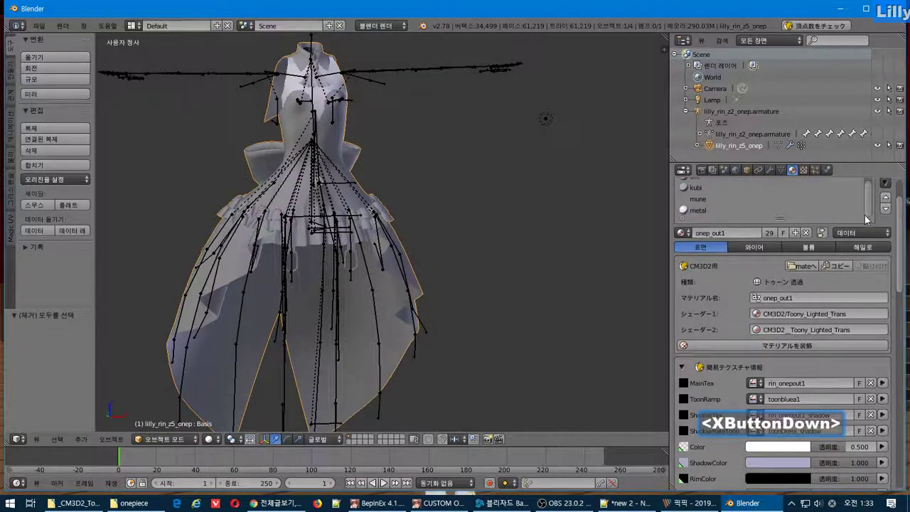
left_click(716, 202)
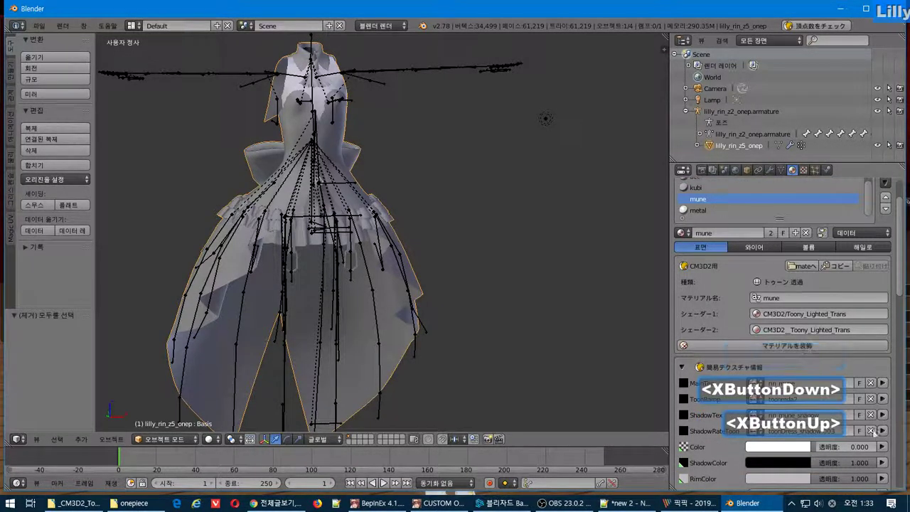
left_click(809, 267)
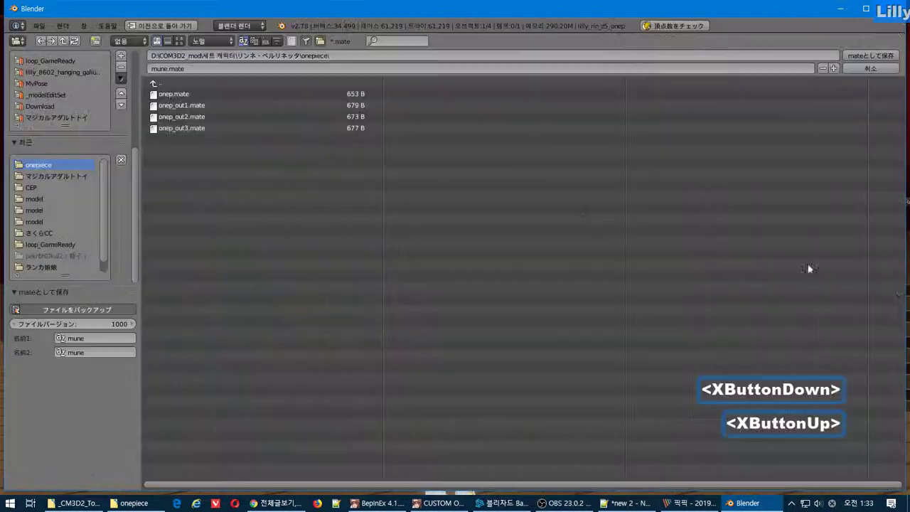
left_click(881, 55)
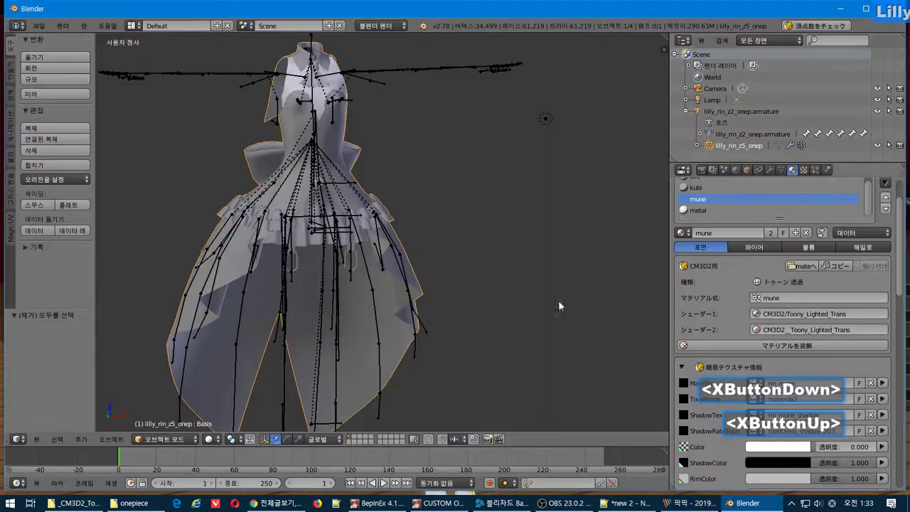
- Bring up the onepiece folder in File Explorer, launch DarkNamer, and place its window clear of the file list
left_click(114, 503)
left_click(89, 502)
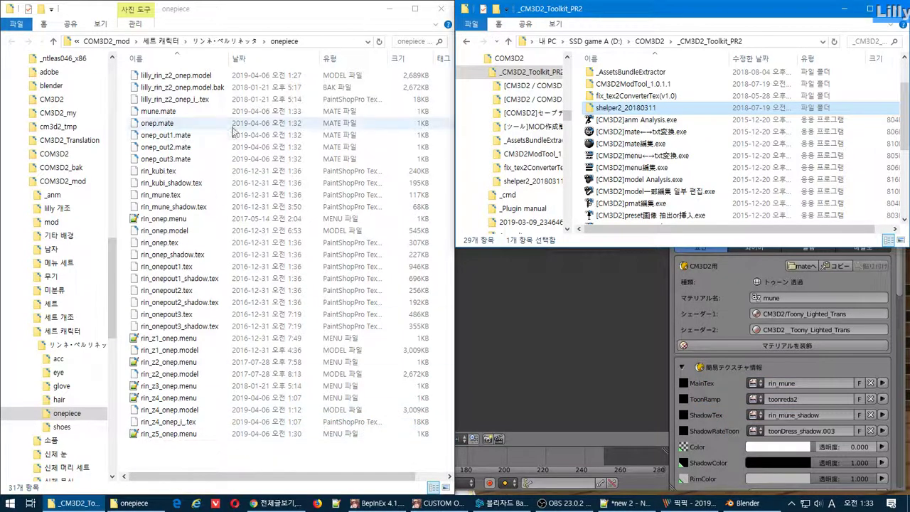
left_click(206, 170)
left_click(199, 159)
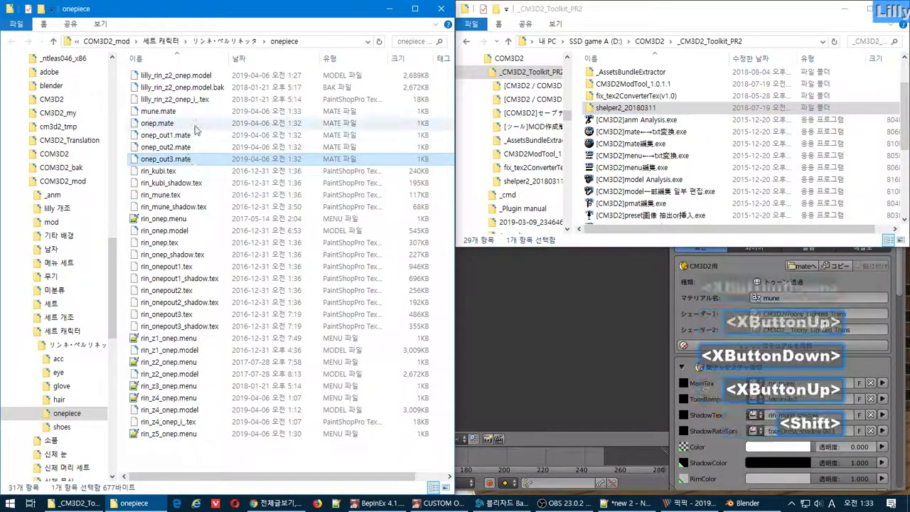
left_click(196, 124, "shift")
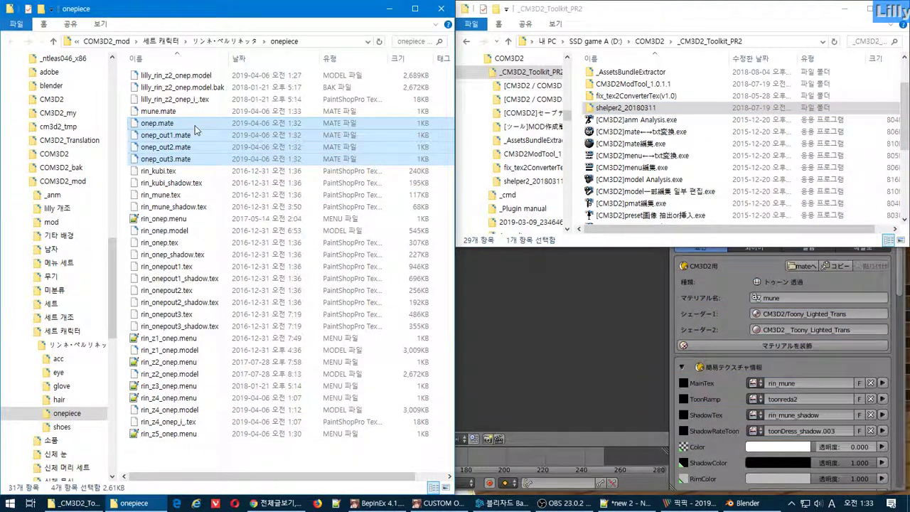
key("super")
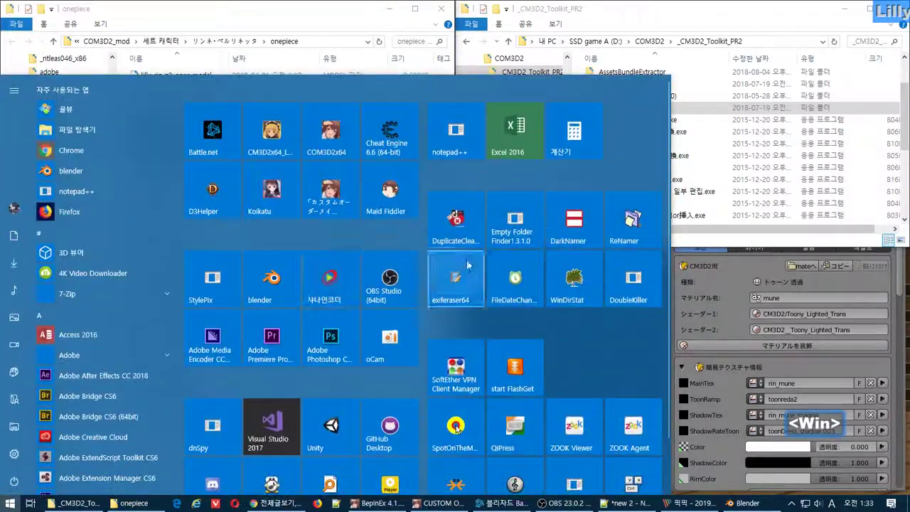
left_click(600, 228)
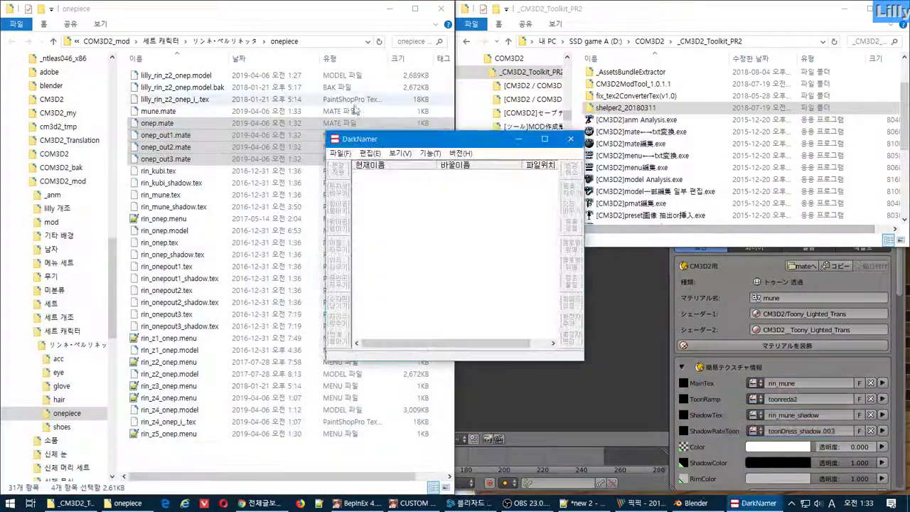
left_click_drag(404, 143, 555, 168)
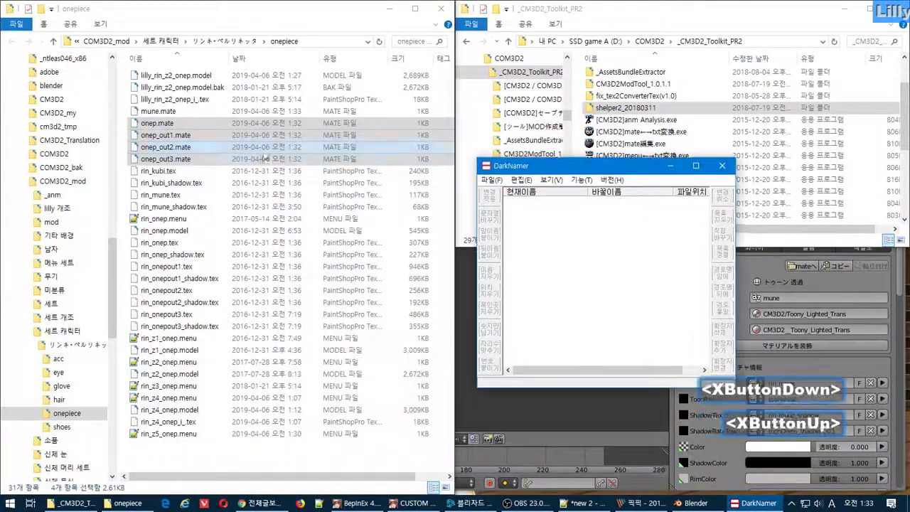
- Add mune.mate, onep.mate, onep_out1.mate, onep_out2.mate and onep_out3.mate to the DarkNamer rename list
left_click(165, 116)
left_click(148, 116)
left_click(165, 158, "shift")
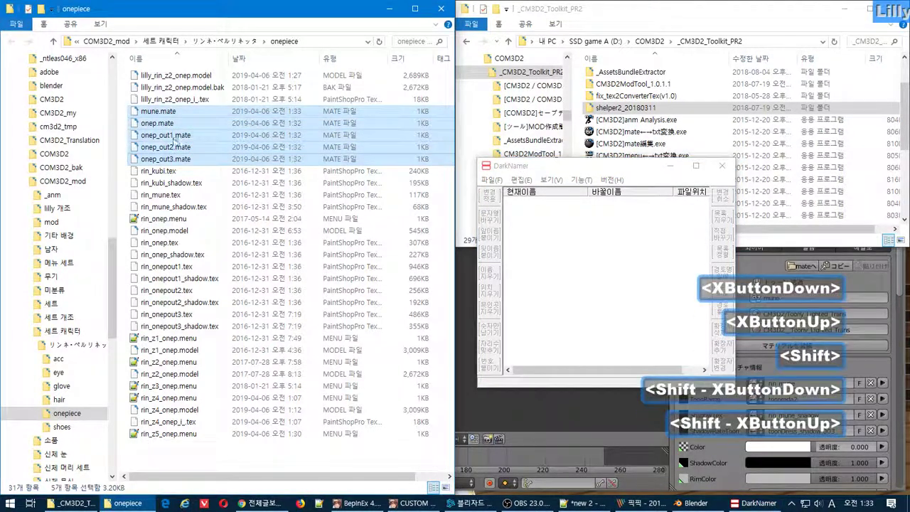
left_click_drag(165, 159, 595, 279)
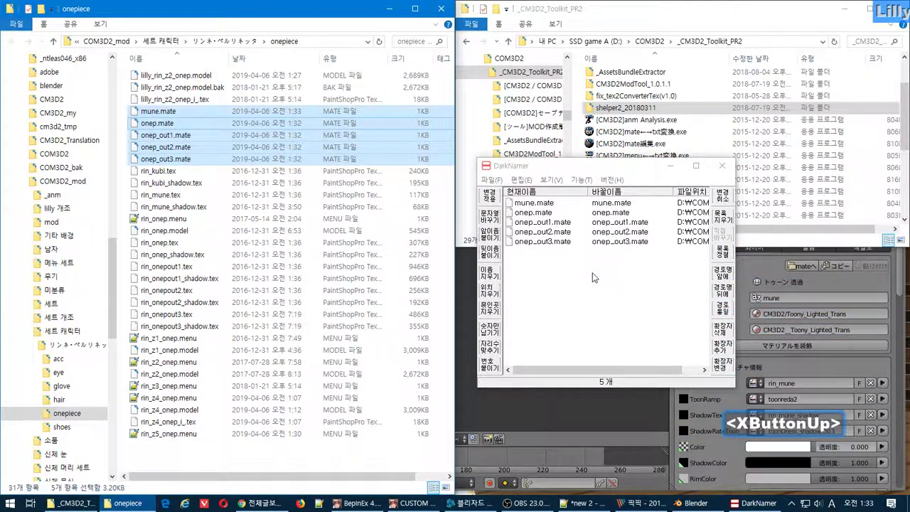
- Clear the DarkNamer rename list and close DarkNamer
left_click(157, 424)
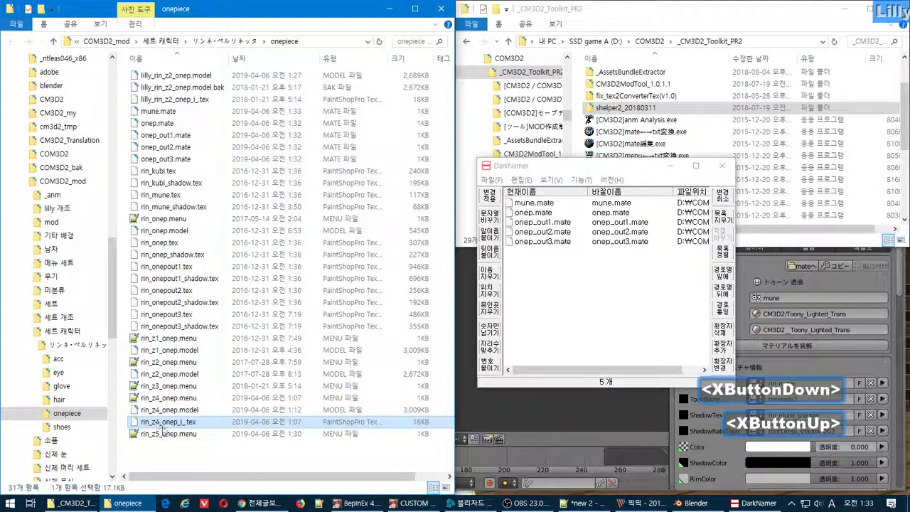
left_click(152, 434)
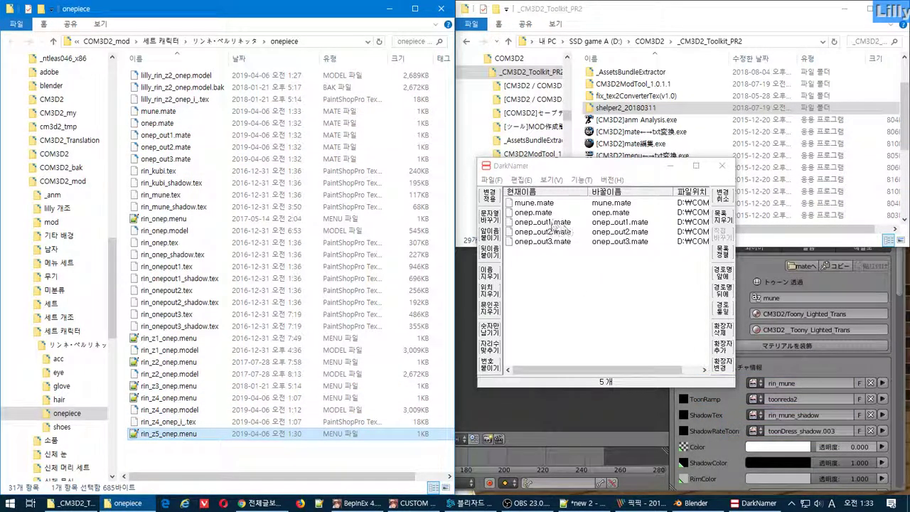
left_click(529, 214)
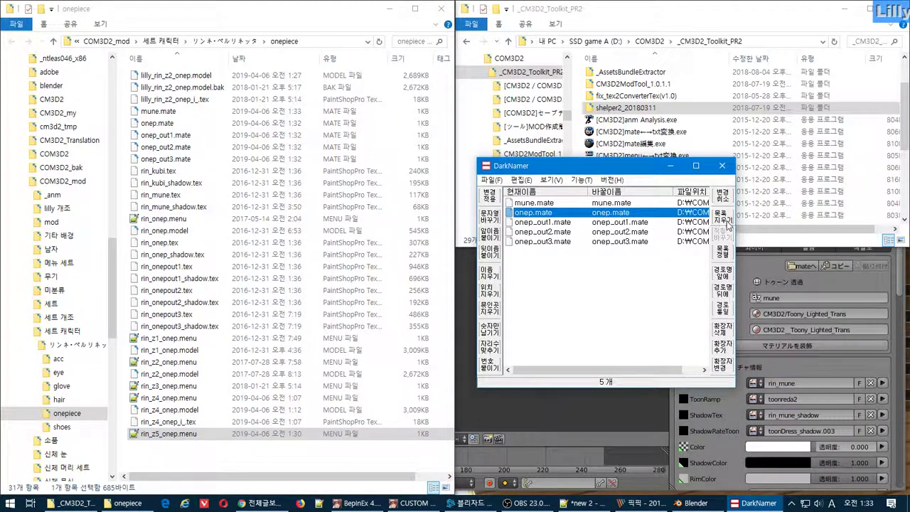
left_click(727, 223)
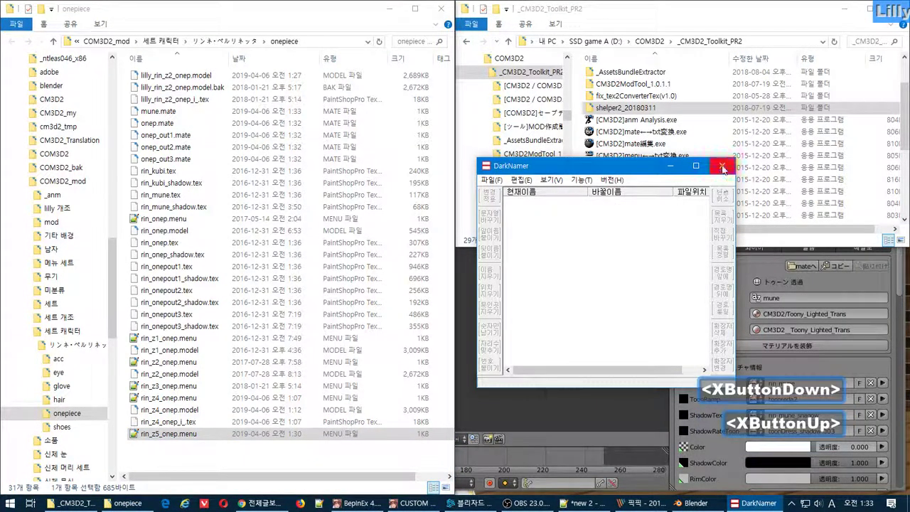
left_click(723, 168)
- Copy the rin_z5_ prefix from the rin_z5_onep.menu file name and rename onep_out3.mate to rin_z5_onep_out3.mate
left_click_drag(169, 434, 163, 444)
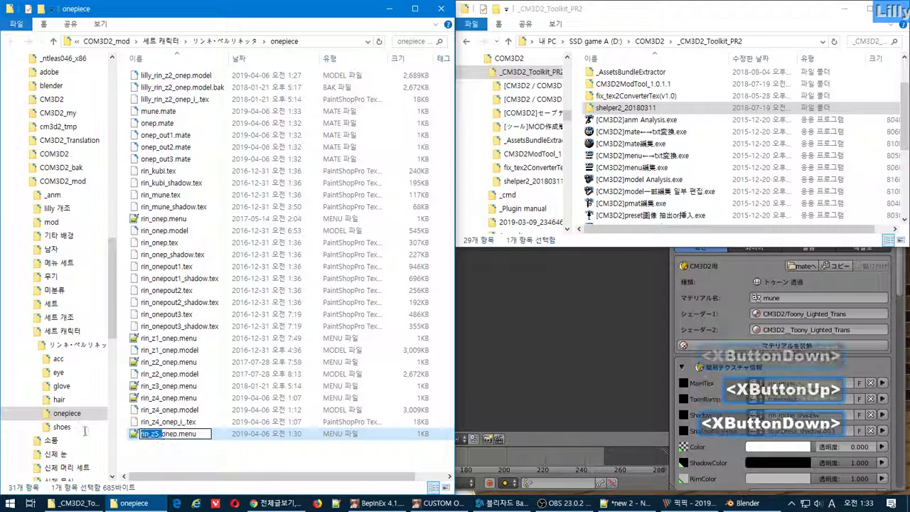
key("ctrl+c")
left_click(155, 160)
key("F2")
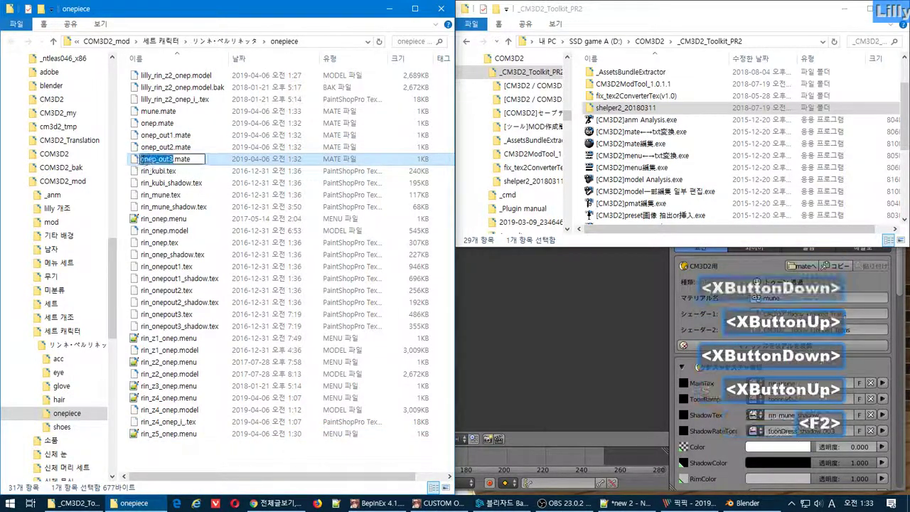
key("Return")
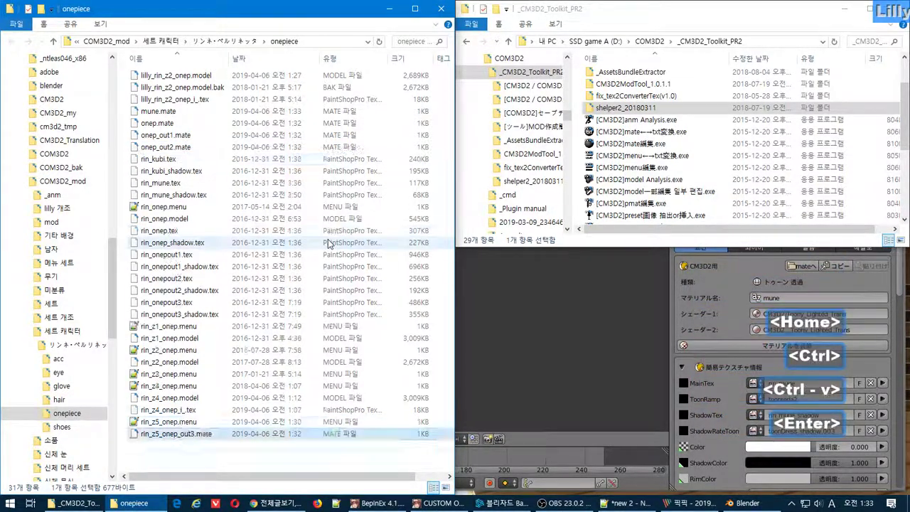
- Rename onep_out2.mate to rin_z5_onep_out2.mate using the copied prefix
key("Up")
left_click(171, 147)
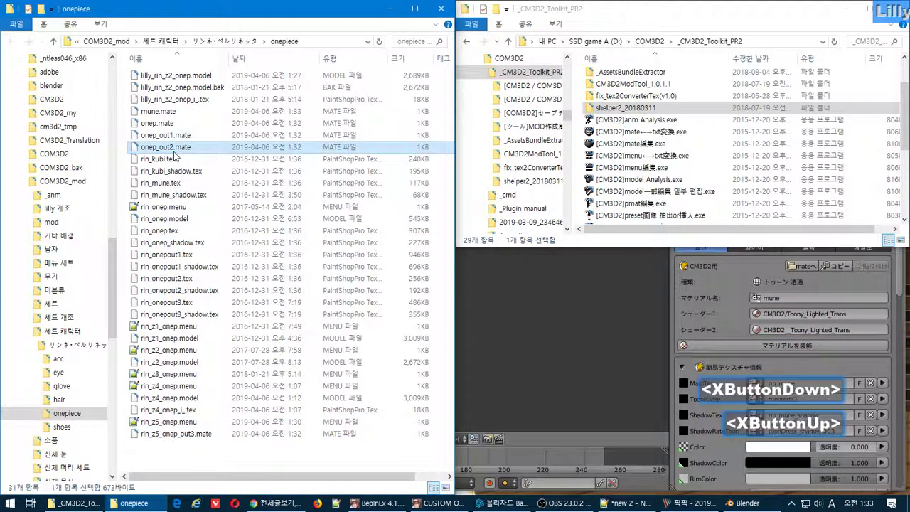
key("F2")
key("Home")
key("ctrl+v")
key("Return")
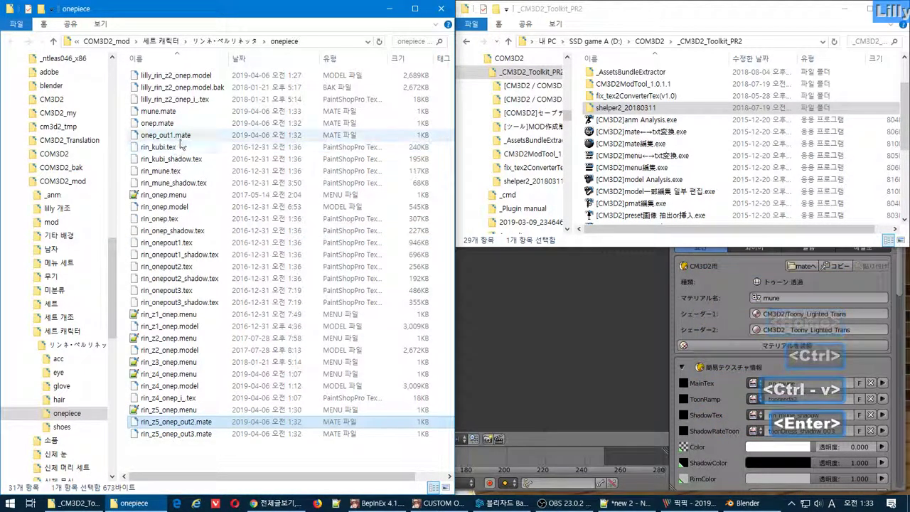
- Rename onep_out1.mate to rin_z5_onep_out1.mate using the copied prefix
left_click(177, 136)
key("F2")
key("Home")
key("ctrl+v")
key("Return")
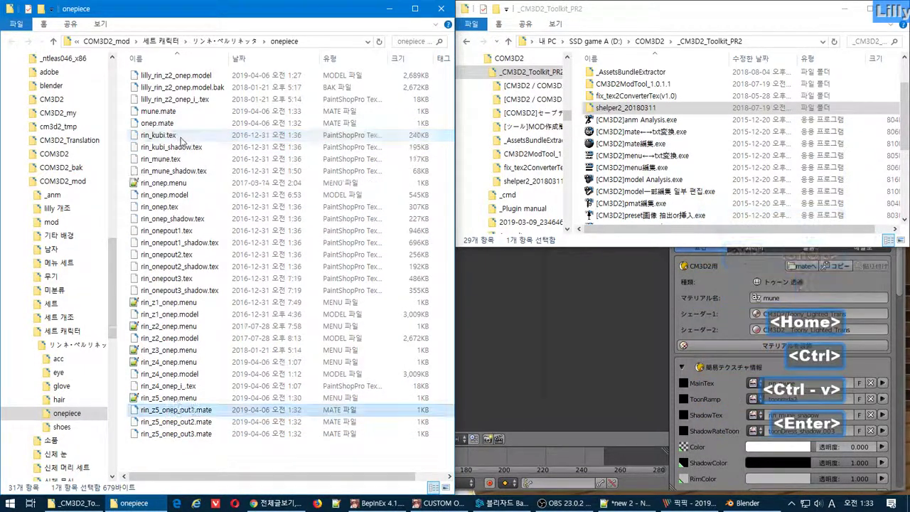
- Rename onep.mate to rin_z5_onep.mate using the copied prefix
left_click(160, 123)
key("F2")
key("Home")
key("ctrl+v")
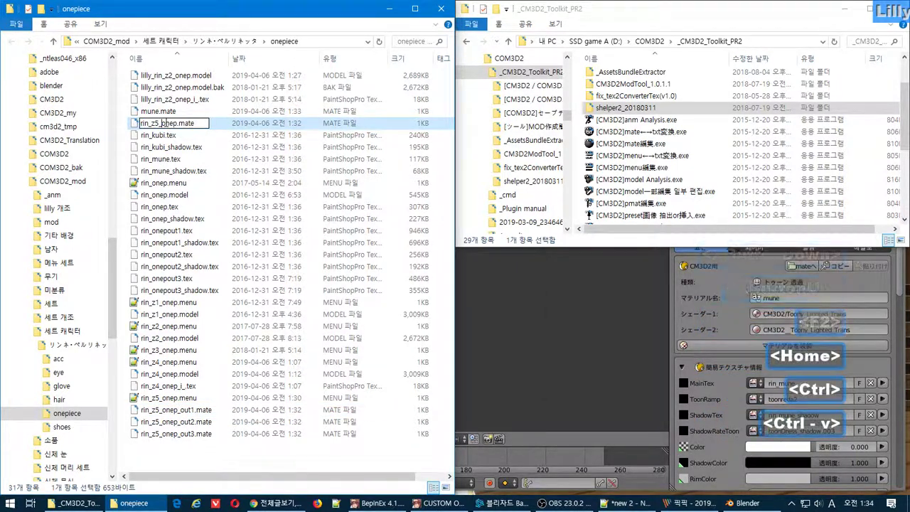
key("Return")
- Rename mune.mate to rin_z5_mune.mate using the copied prefix
left_click(160, 112)
key("F2")
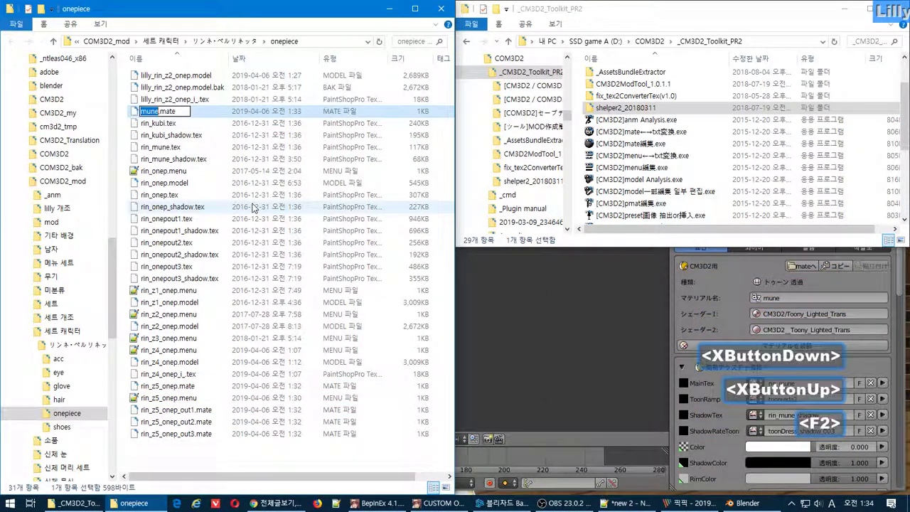
key("Home")
key("ctrl+v")
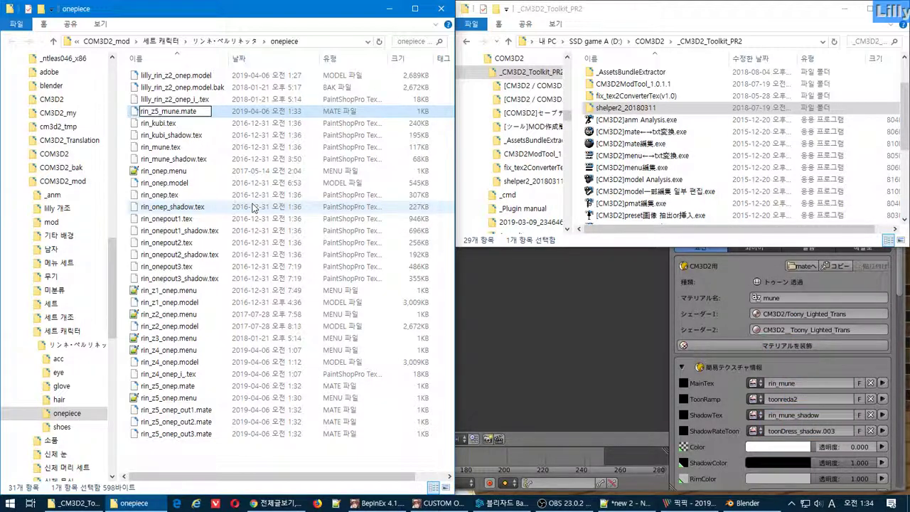
left_click(161, 389)
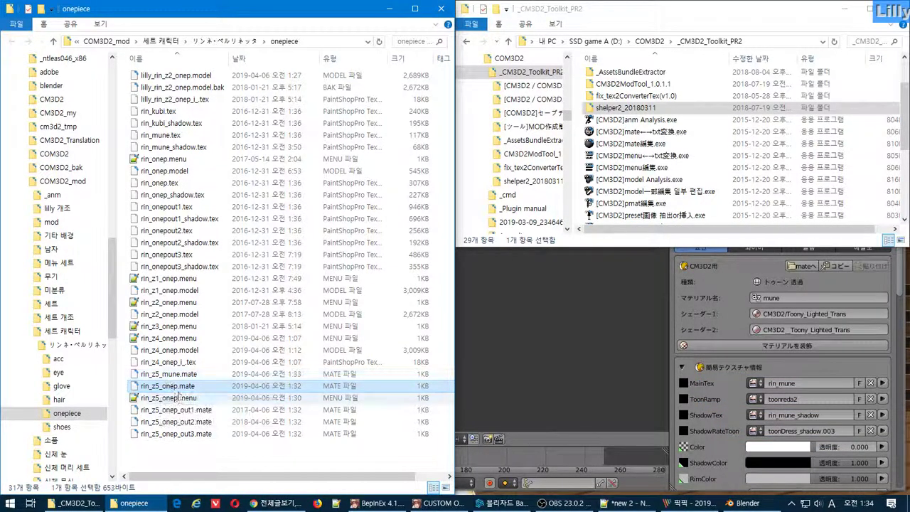
- Copy the base name rin_z5_onep and rename rin_z5_mune.mate to rin_z5_onep_mune.mate
key("F2")
key("ctrl+c")
left_click(159, 375)
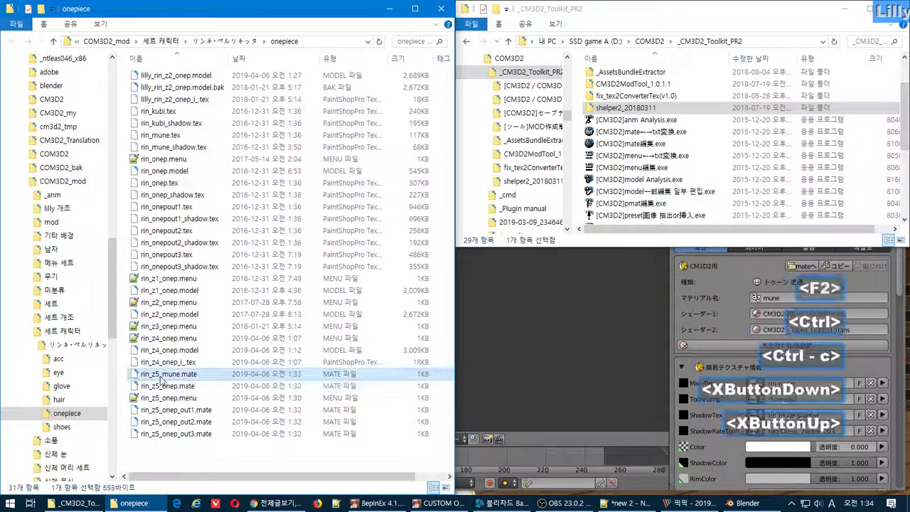
key("F2")
left_click_drag(160, 375, 59, 385)
key("ctrl+v")
left_click(270, 457)
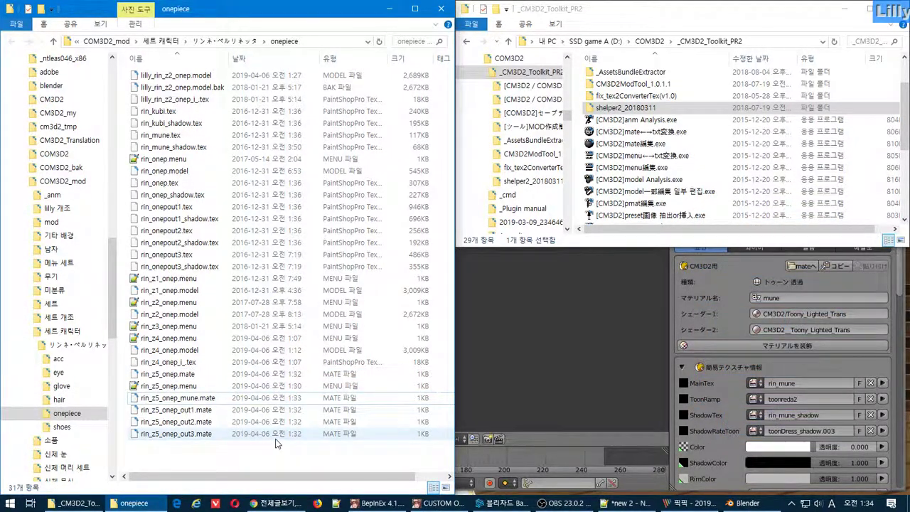
- Remove the onep_ part from rin_z5_onep_mune.mate so the file is named rin_z5_mune.mate
left_click(172, 376)
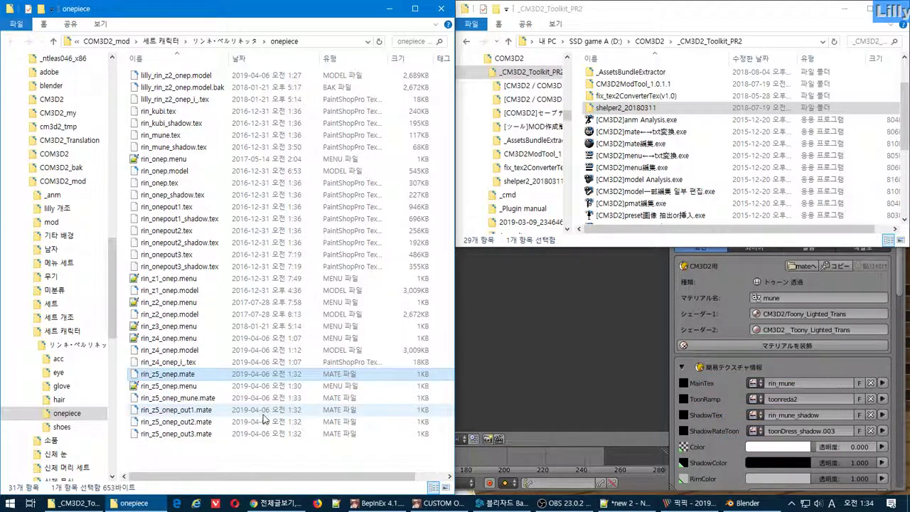
left_click(183, 402)
key("F2")
left_click_drag(163, 399, 183, 406)
key("Delete")
left_click(244, 460)
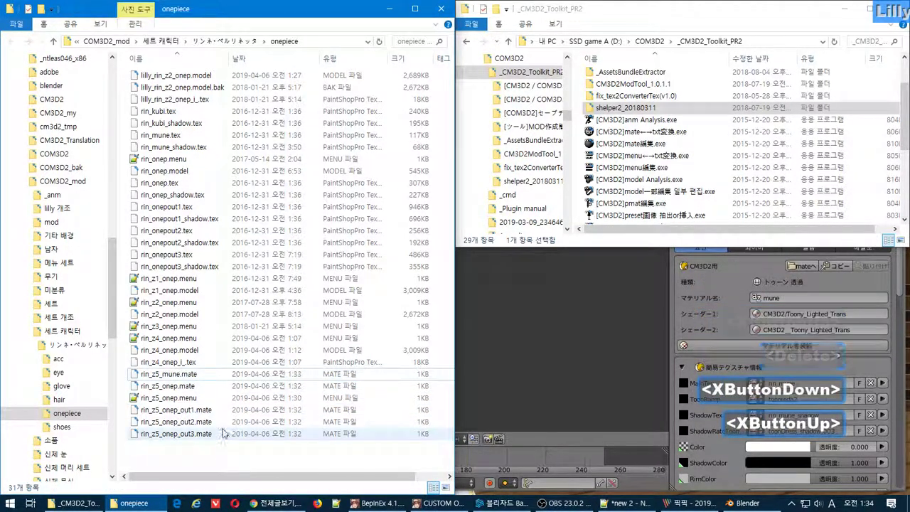
- Convert rin_z5_onep.menu to text with the menu←→txt converter, open rin_z5_onep.menu.txt in Notepad++, and move its window aside
left_click_drag(255, 446, 235, 410)
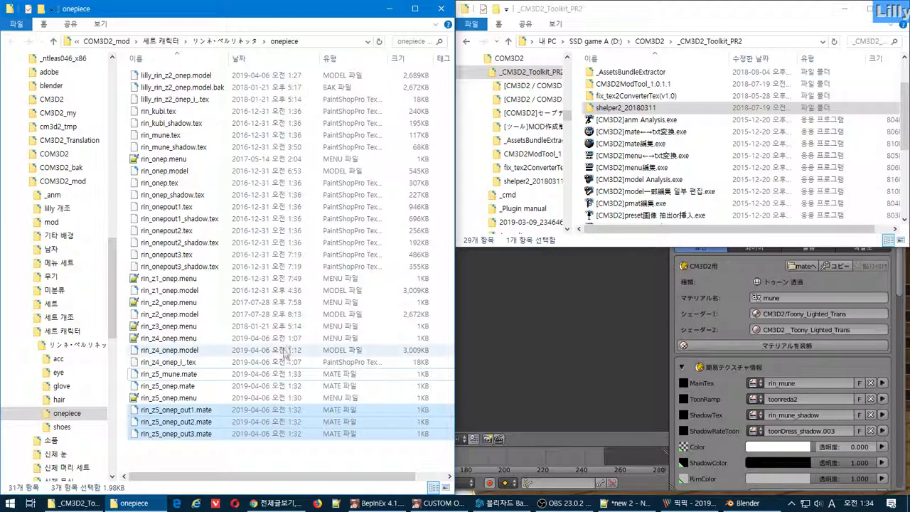
left_click_drag(170, 397, 711, 157)
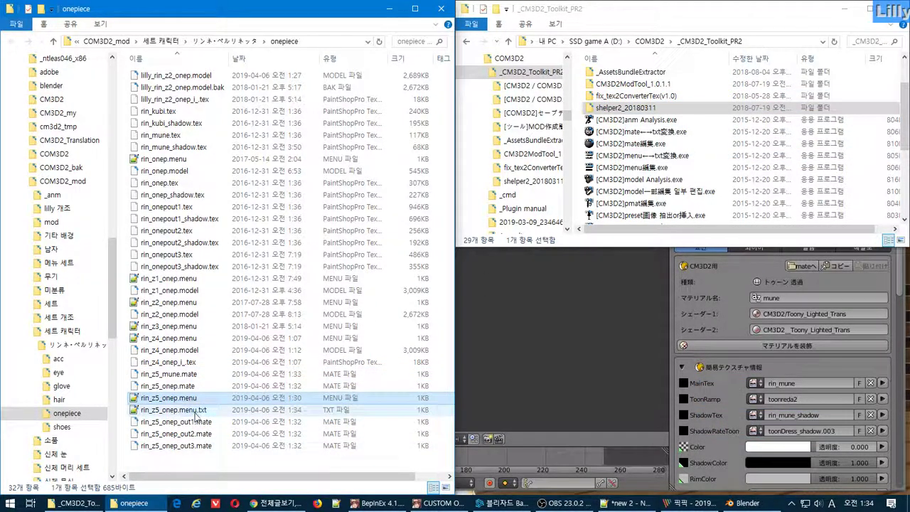
double_click(198, 411)
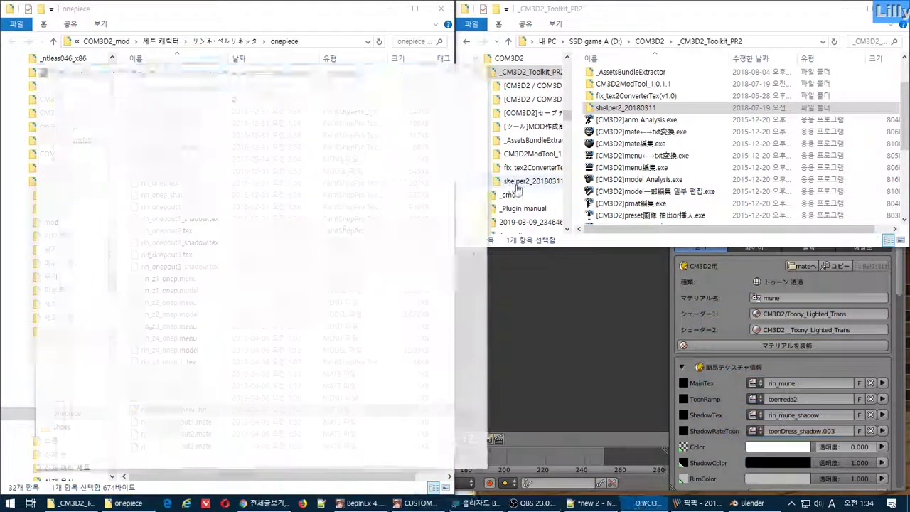
left_click(342, 84)
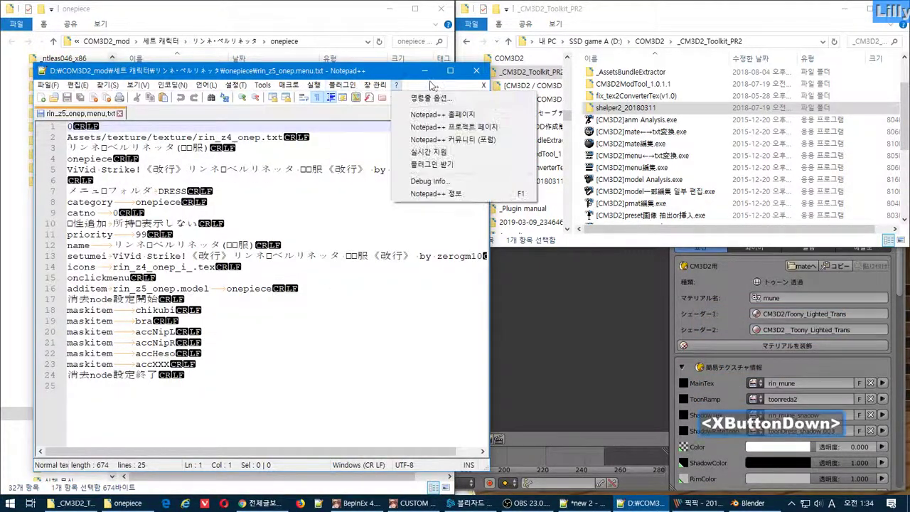
left_click(375, 358)
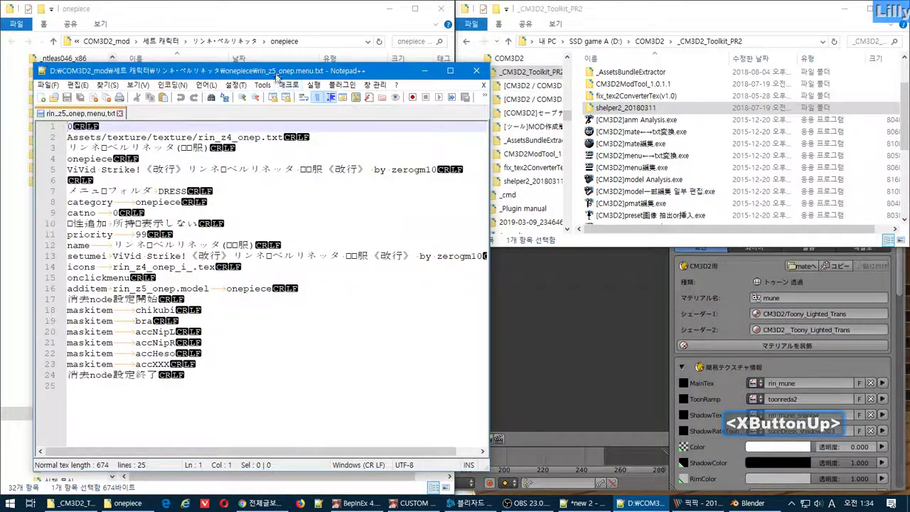
left_click_drag(277, 74, 540, 63)
- Switch to Chrome and open the bookmarked Eastpoint 3DCG wiki page on node deletion (ノード消去例) in a new tab
left_click(260, 503)
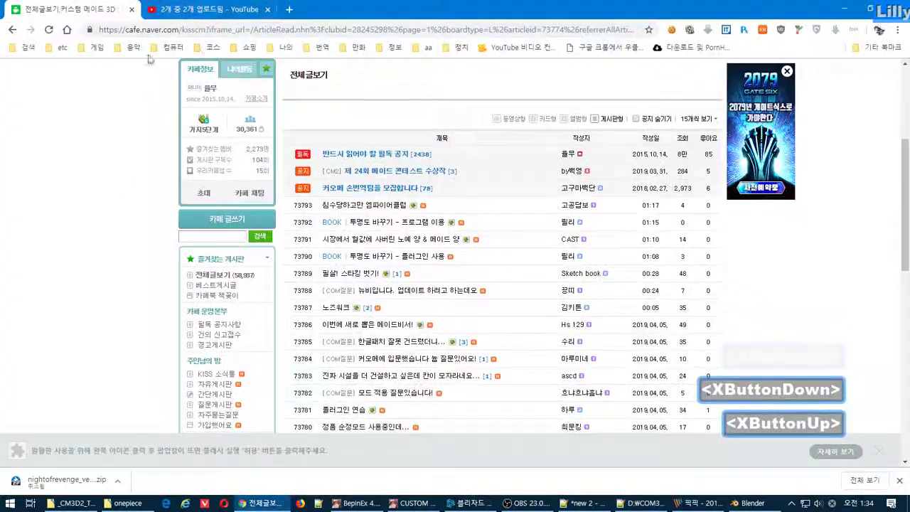
left_click(64, 51)
mouse_move(96, 47)
mouse_move(131, 78)
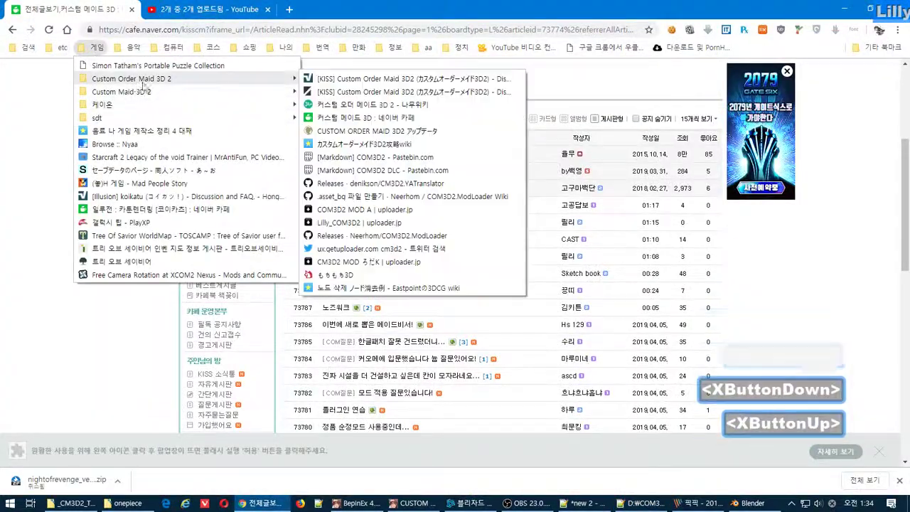
left_click(348, 287, "ctrl")
left_click(368, 158)
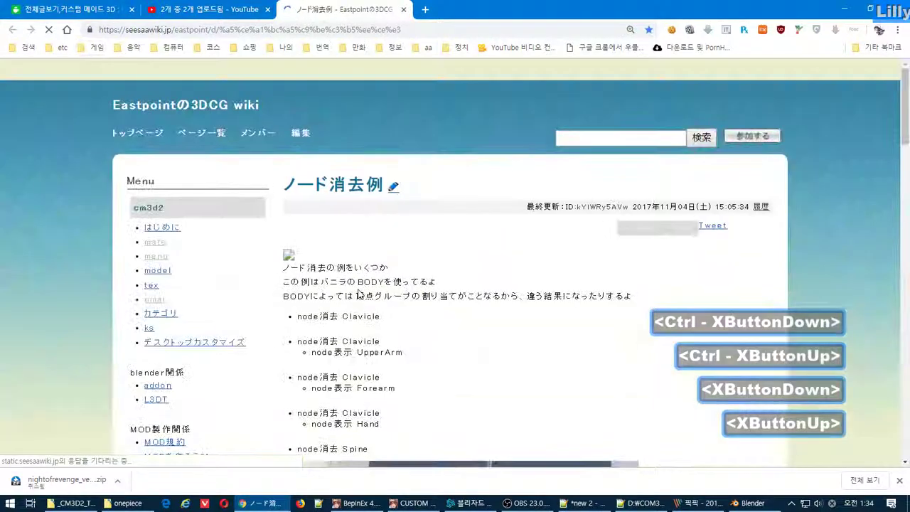
- Open the wiki's cm3d2 mate page and look through its descriptions of the material file values
scroll(222, 353, "down", 1)
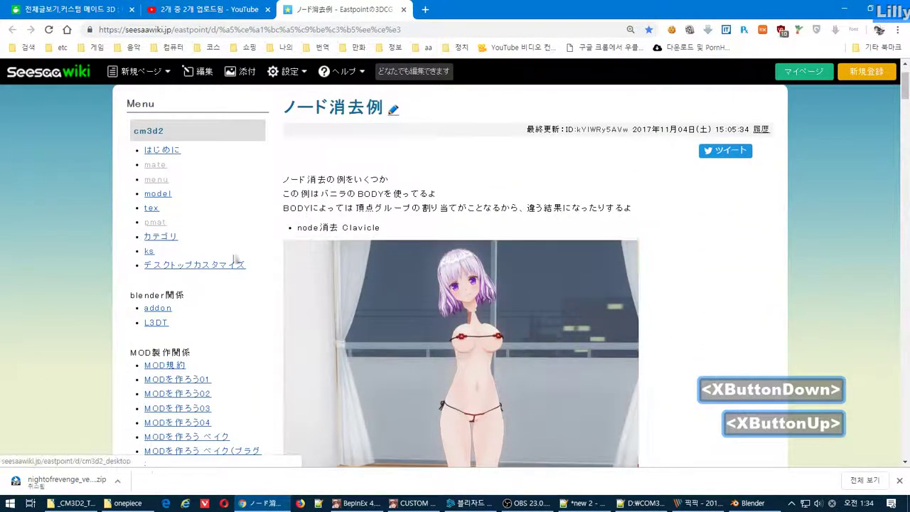
left_click(154, 165)
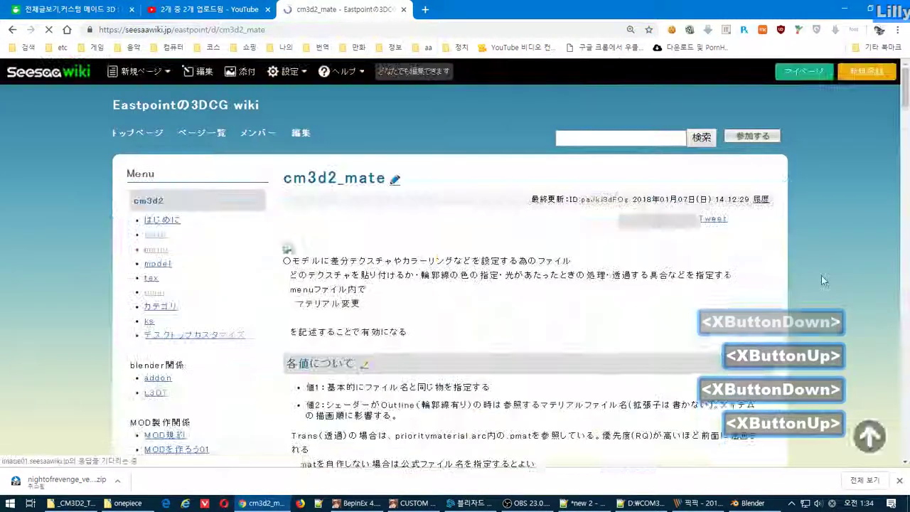
scroll(909, 287, "down", 5)
scroll(908, 287, "down", 15)
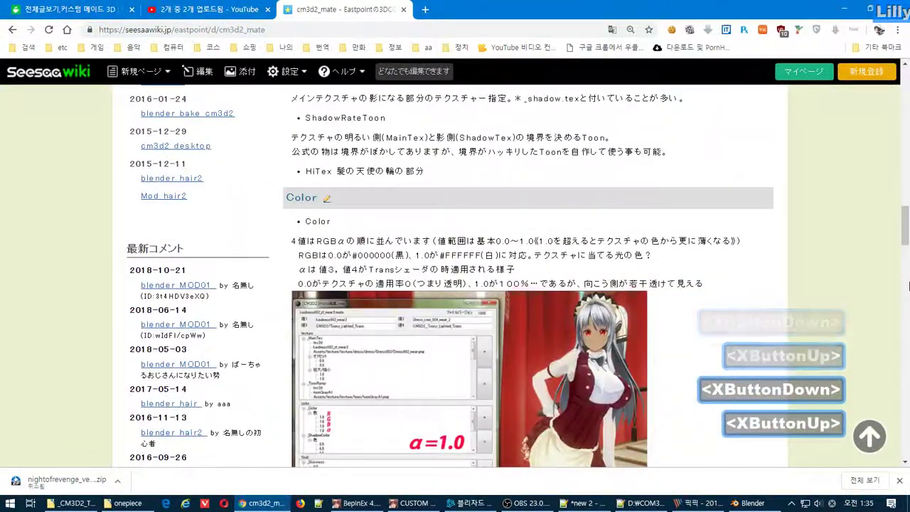
scroll(909, 286, "down", 12)
left_click_drag(909, 287, 909, 85)
key("alt+Left")
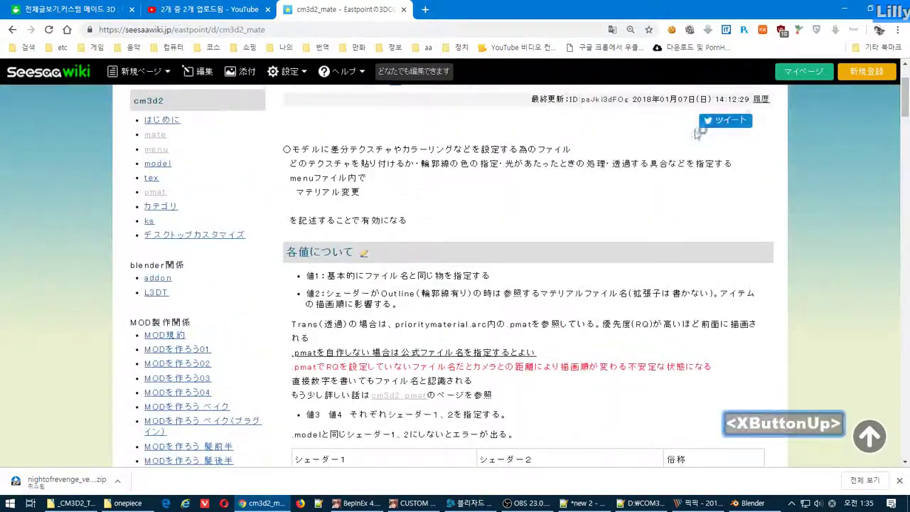
- Open the wiki's cm3d2 menu page and find the マテリアル変更 section on specifying mate files
left_click(155, 150)
scroll(152, 153, "down", 3)
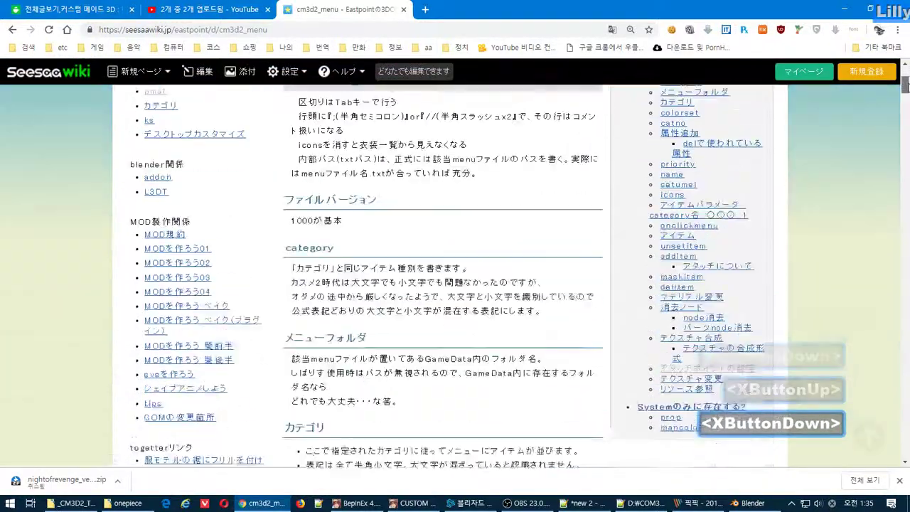
scroll(905, 86, "down", 15)
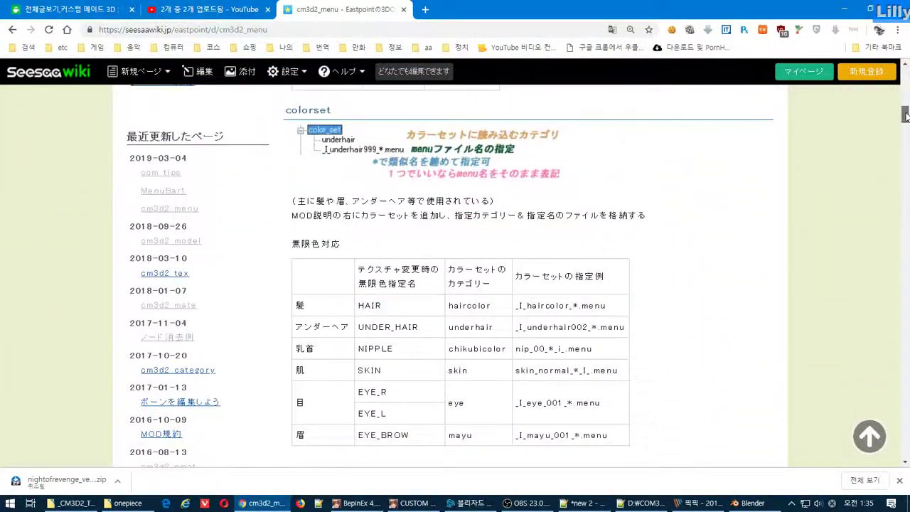
left_click_drag(906, 126, 906, 270)
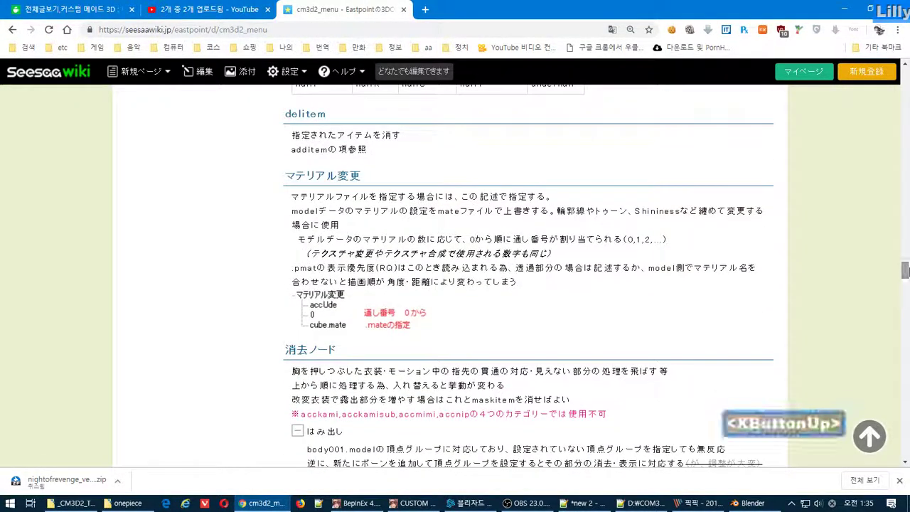
- Translate the cm3d2_menu wiki page into Korean
right_click(653, 314)
right_click(566, 302)
right_click(566, 300)
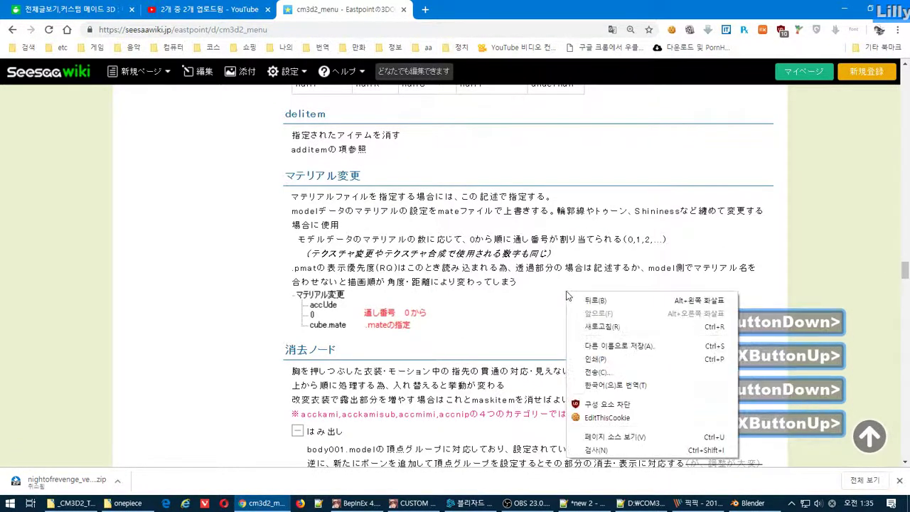
left_click(677, 385)
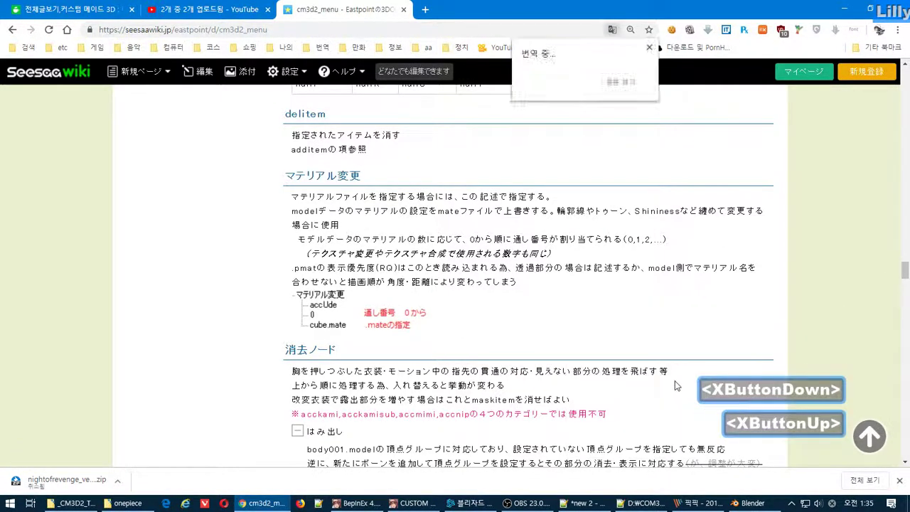